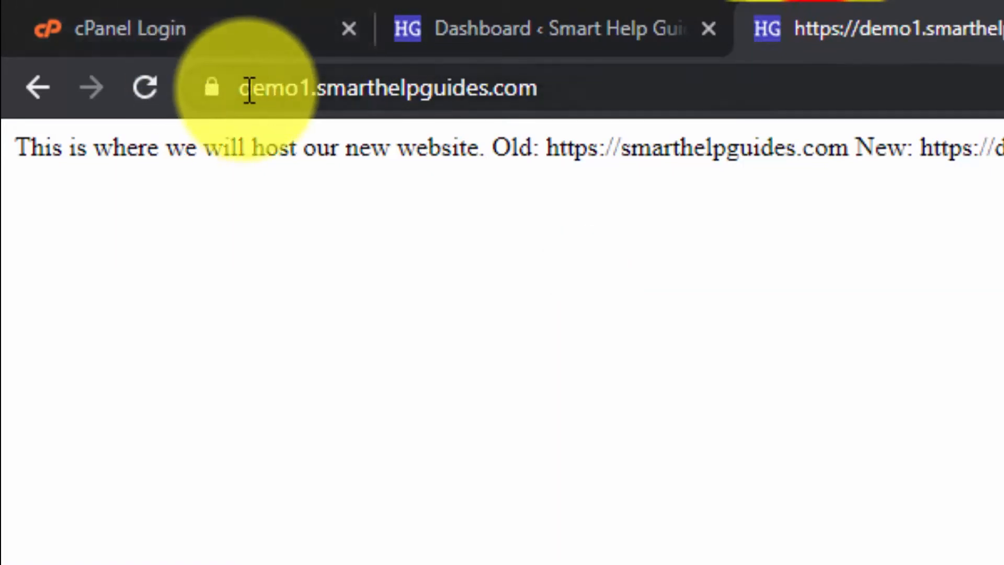
# - Read the placeholder page on demo1.smarthelpguides.com, checking the old and new website addresses
pyautogui.moveTo(243, 89); pyautogui.dragTo(573, 90)
pyautogui.click(608, 313)
pyautogui.moveTo(8, 129); pyautogui.dragTo(951, 155)
pyautogui.click(460, 436)
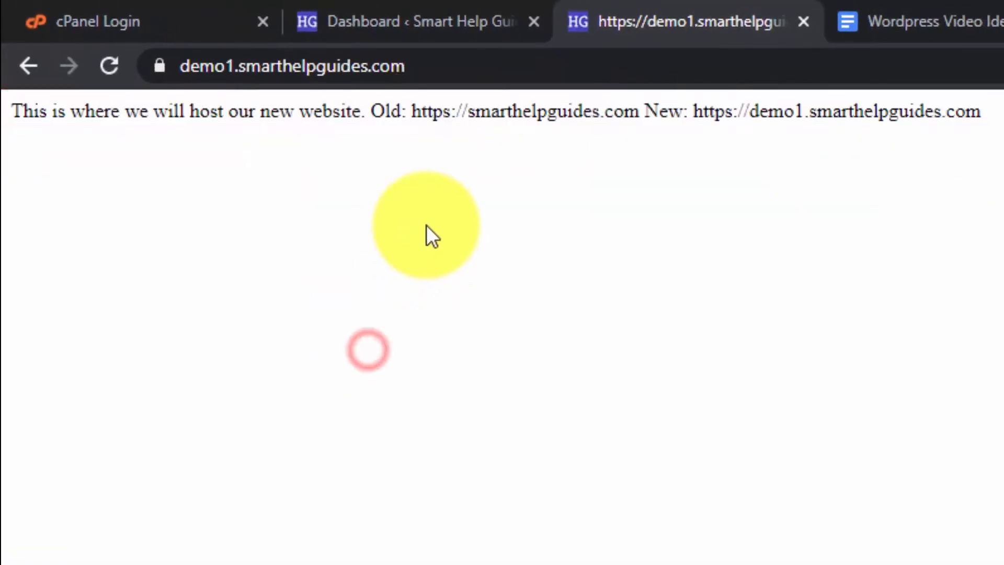
pyautogui.hotkey('ctrl', '+')
pyautogui.hotkey('ctrl', '+')
pyautogui.hotkey('ctrl', '+')
pyautogui.hotkey('ctrl', '+')
pyautogui.hotkey('ctrl', '+')
pyautogui.hotkey('ctrl', '+')
pyautogui.hotkey('ctrl', '+')
pyautogui.hotkey('ctrl', '+')
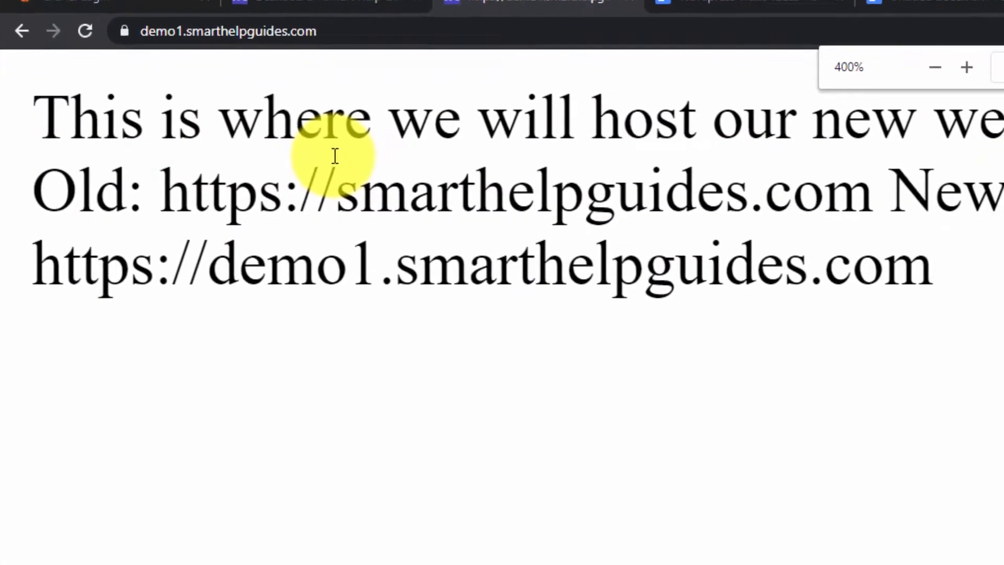
pyautogui.moveTo(31, 78); pyautogui.dragTo(988, 302)
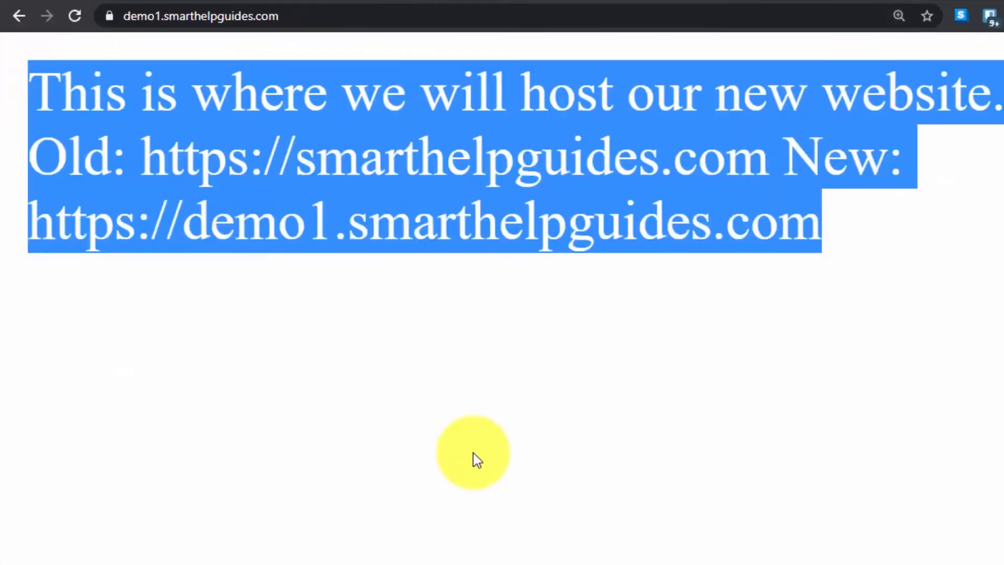
pyautogui.click(477, 461)
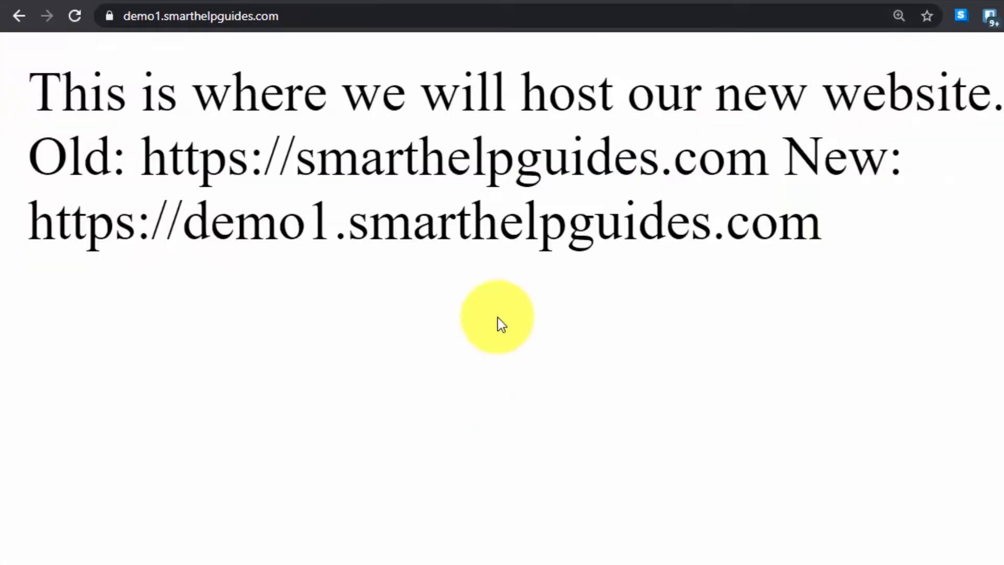
pyautogui.moveTo(137, 143); pyautogui.dragTo(717, 190)
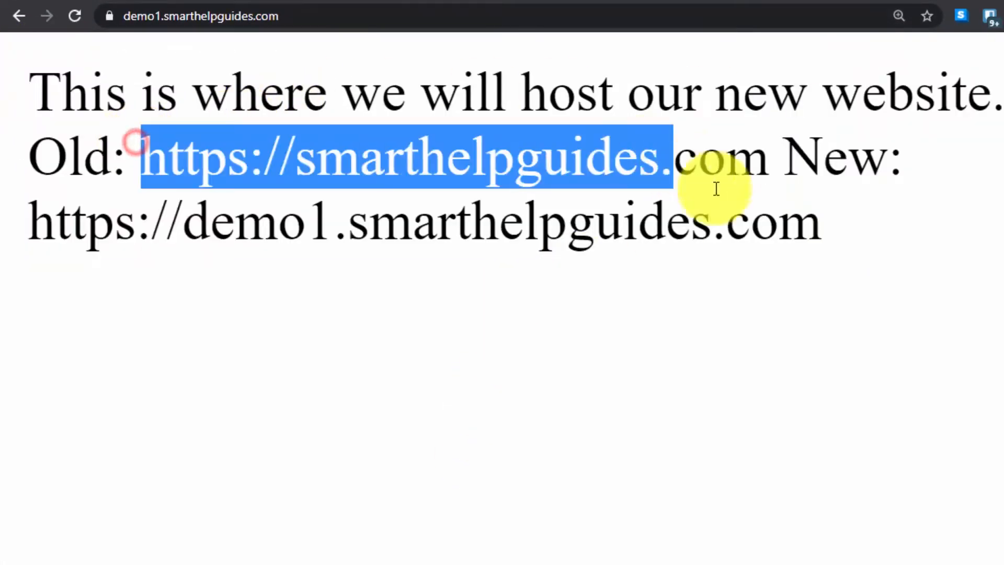
pyautogui.click(789, 284)
pyautogui.moveTo(40, 213); pyautogui.dragTo(920, 303)
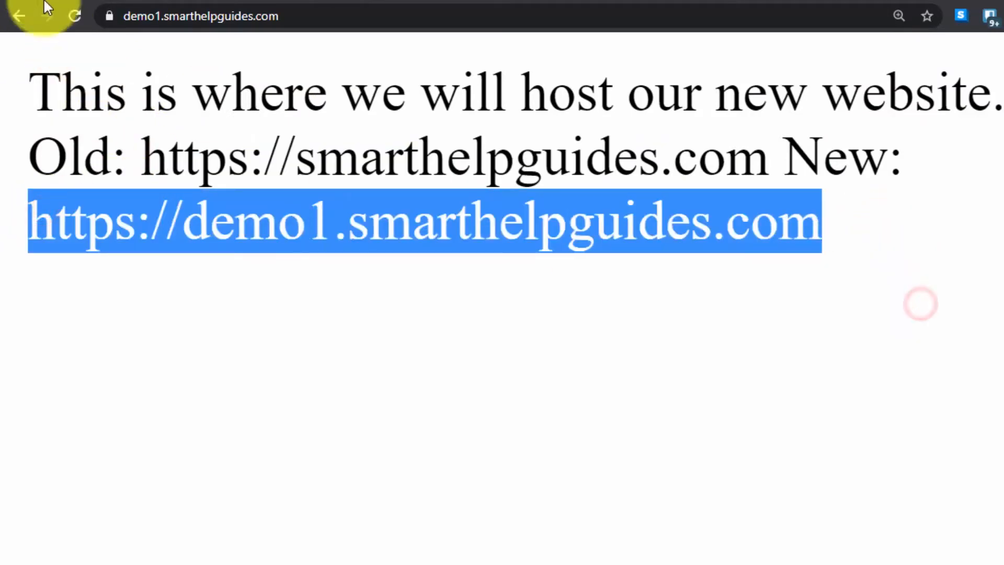
# - Reload the placeholder page and reset its zoom to the default level
pyautogui.click(74, 15)
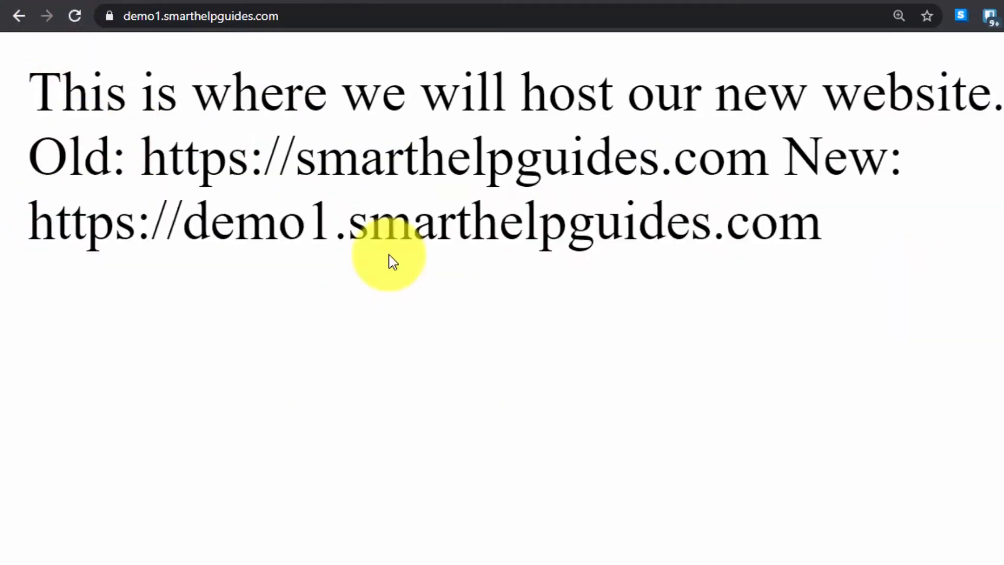
pyautogui.hotkey('ctrl', '-')
pyautogui.hotkey('ctrl', '-')
pyautogui.hotkey('ctrl', '-')
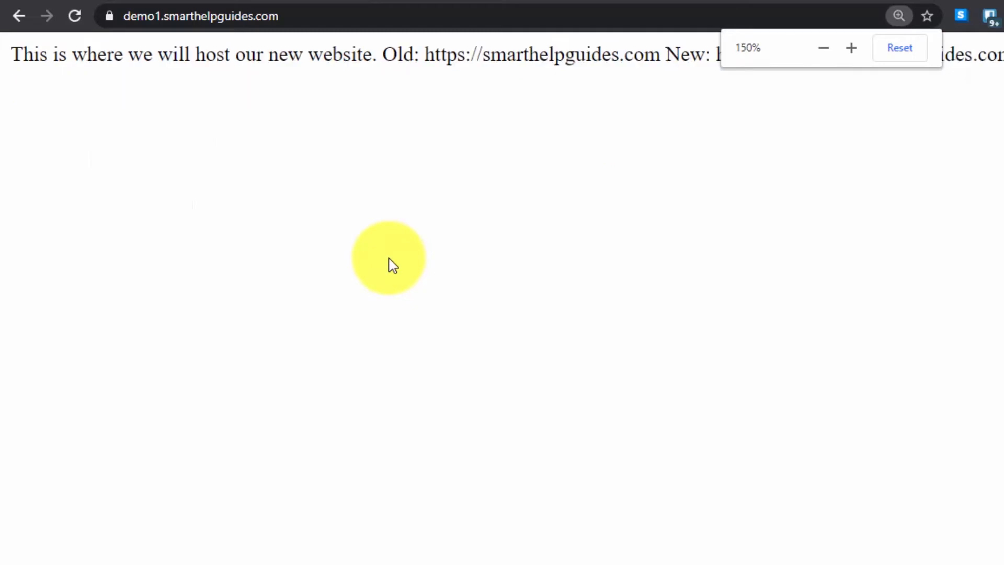
pyautogui.click(899, 47)
pyautogui.click(437, 209)
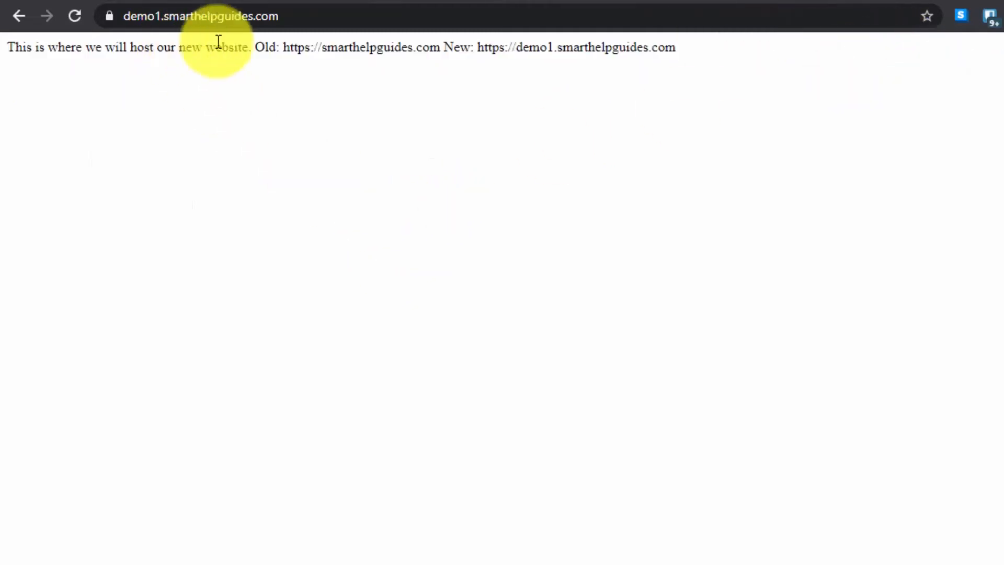
# - Log in to cPanel with the username and account password from the saved vault login
pyautogui.click(125, 0)
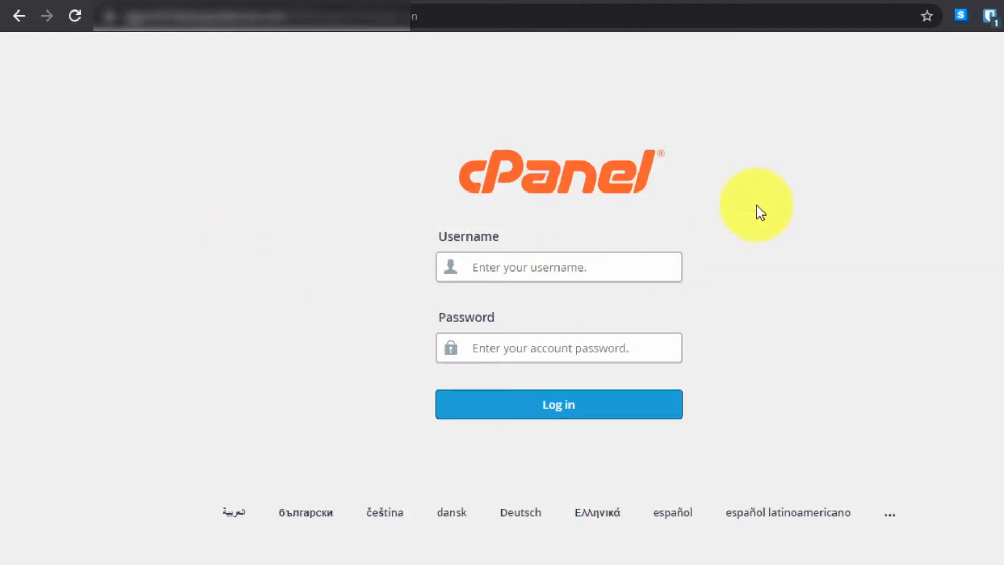
pyautogui.click(986, 20)
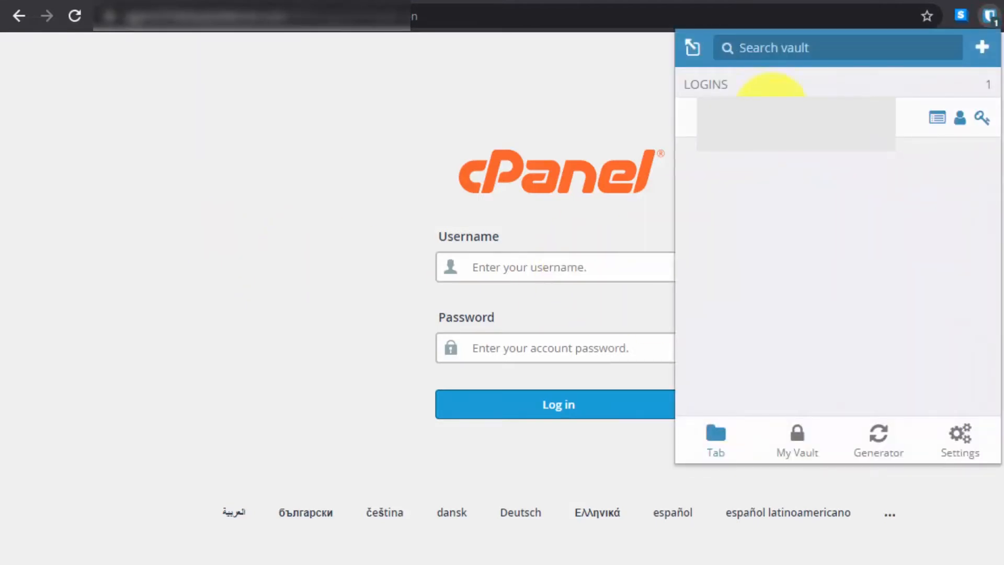
pyautogui.click(771, 110)
pyautogui.click(578, 406)
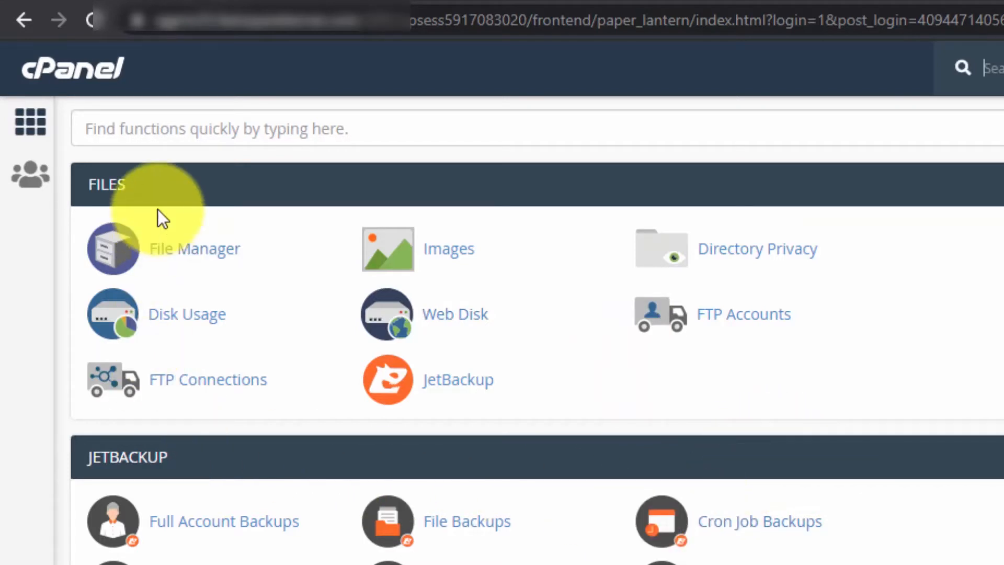
# - Open the demoshgone folder in cPanel's File Manager
pyautogui.click(176, 244)
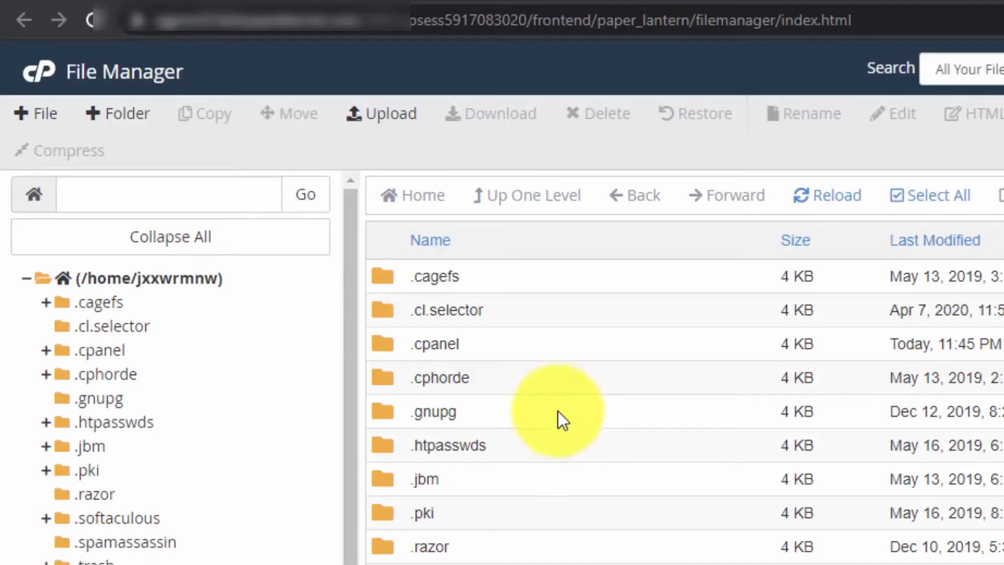
pyautogui.scroll(-2, 553, 407)
pyautogui.scroll(-1, 198, 521)
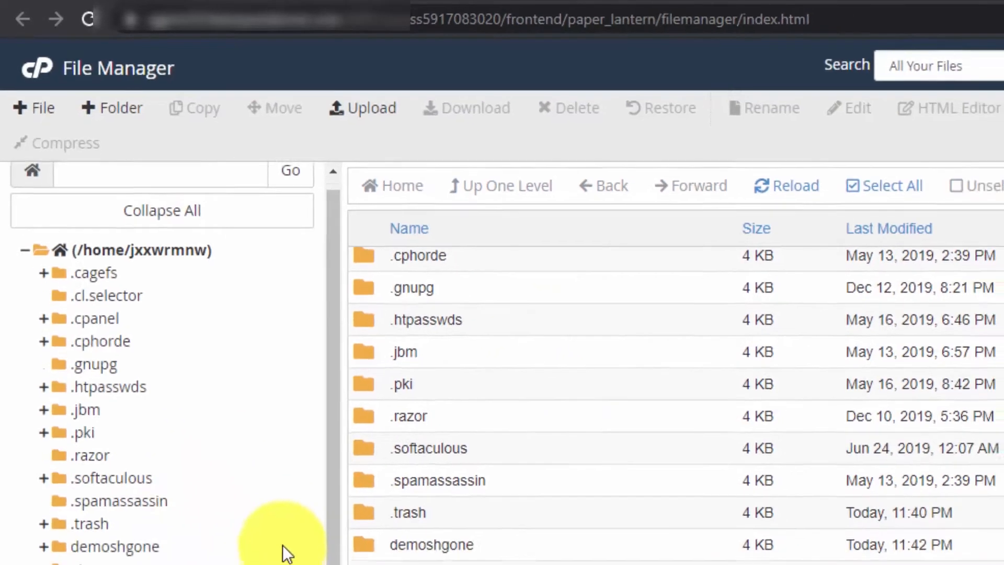
pyautogui.scroll(-1, 287, 553)
pyautogui.click(114, 365)
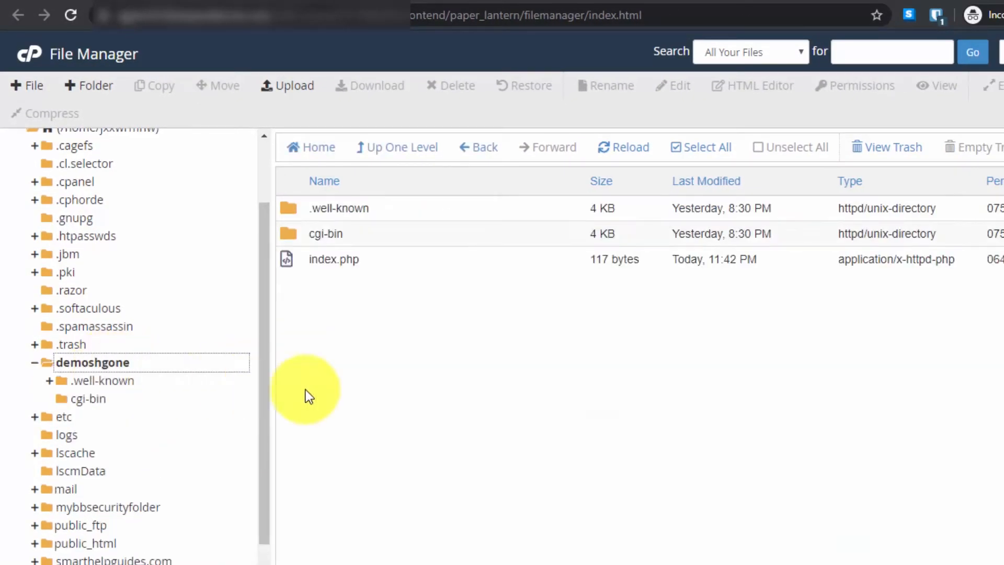
pyautogui.click(344, 387)
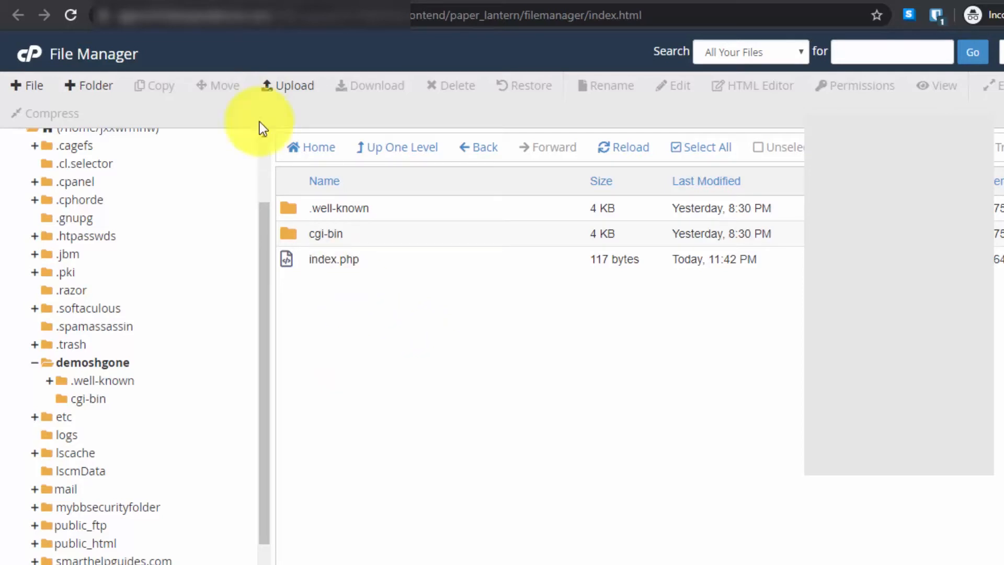
pyautogui.click(100, 0)
pyautogui.click(195, 0)
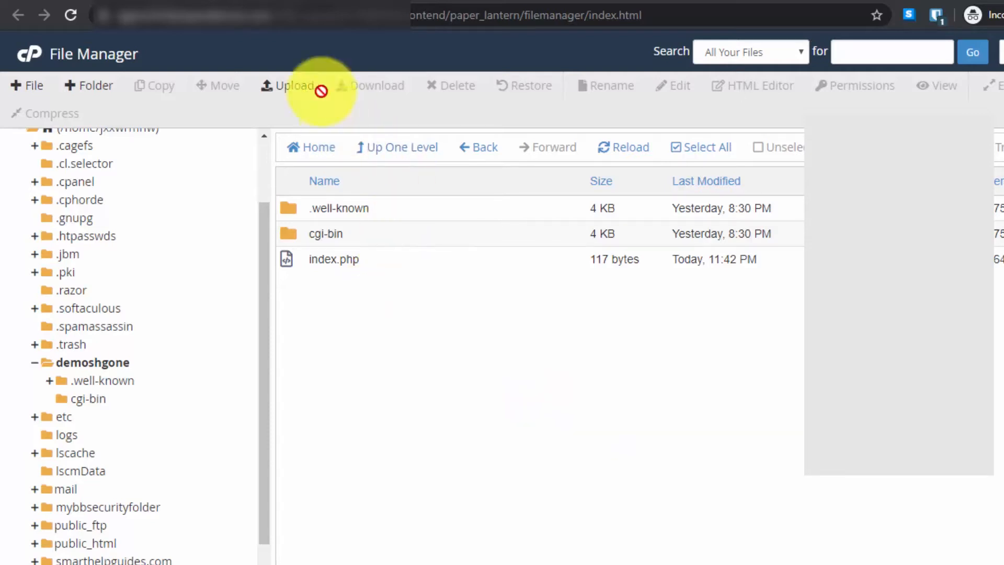
# - Upload the 20200412_smarthelpguides archive zip from the Downloads subfolder 12 Apr to the demoshgone folder
pyautogui.click(296, 86)
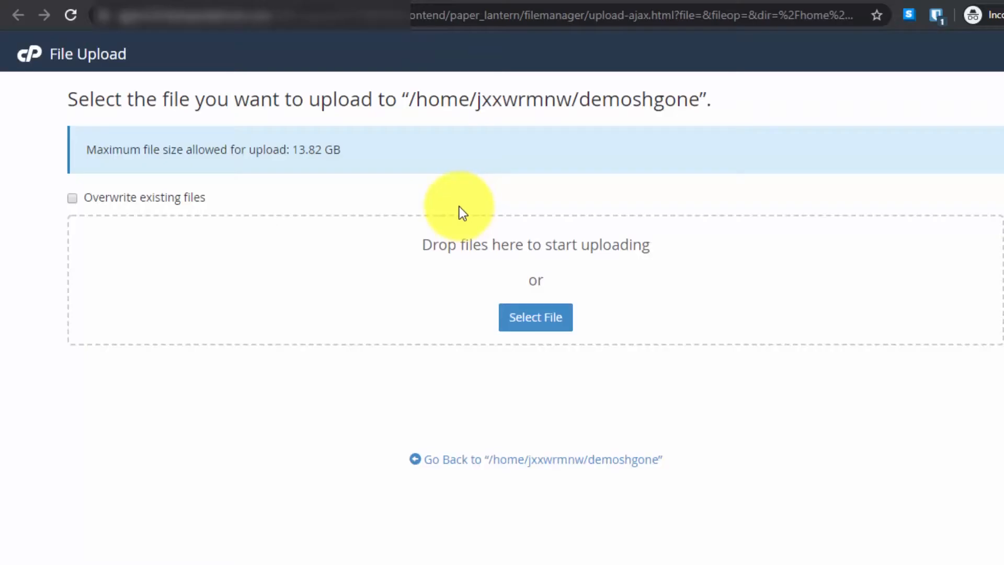
pyautogui.click(563, 318)
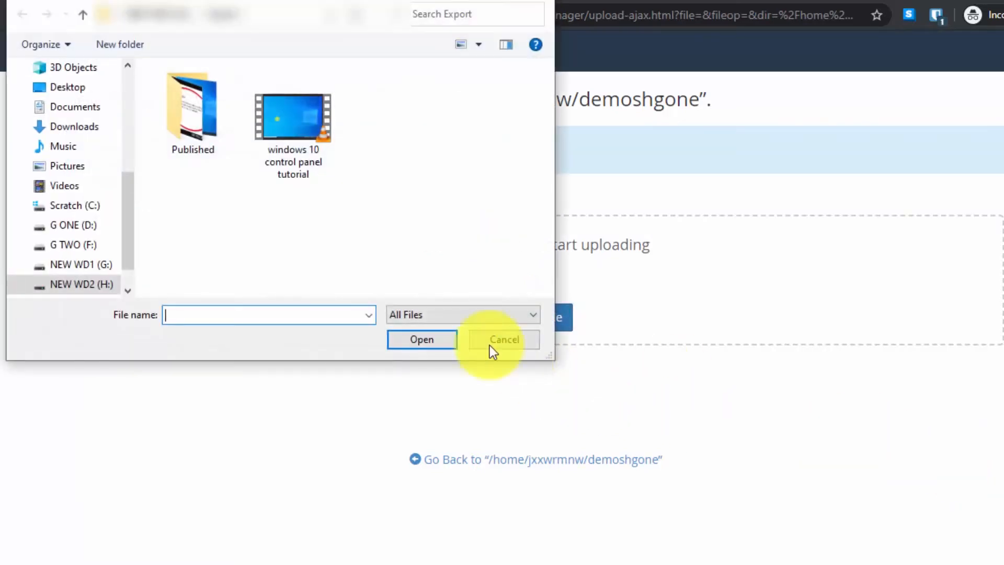
pyautogui.scroll(1, 86, 187)
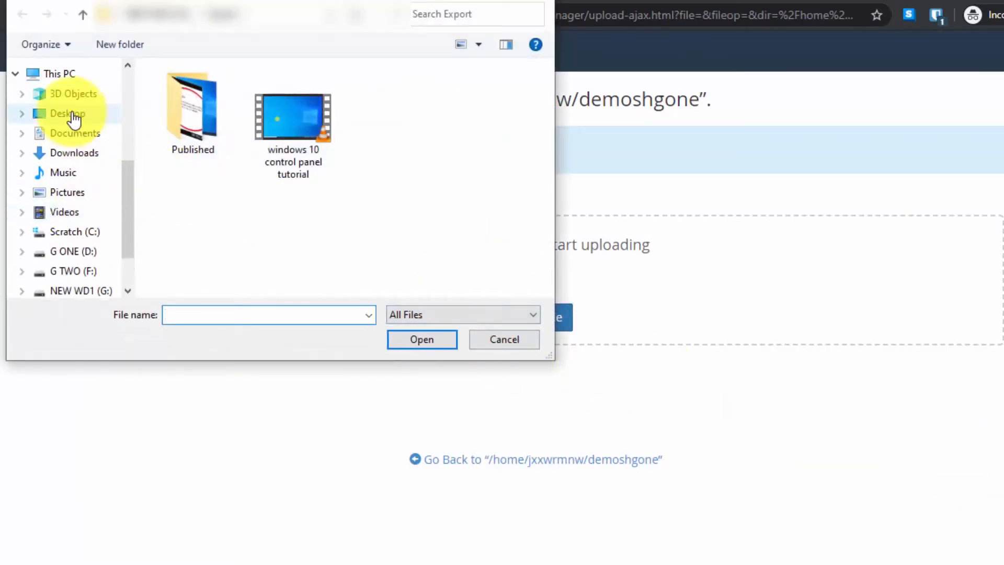
pyautogui.click(79, 152)
pyautogui.doubleClick(172, 112)
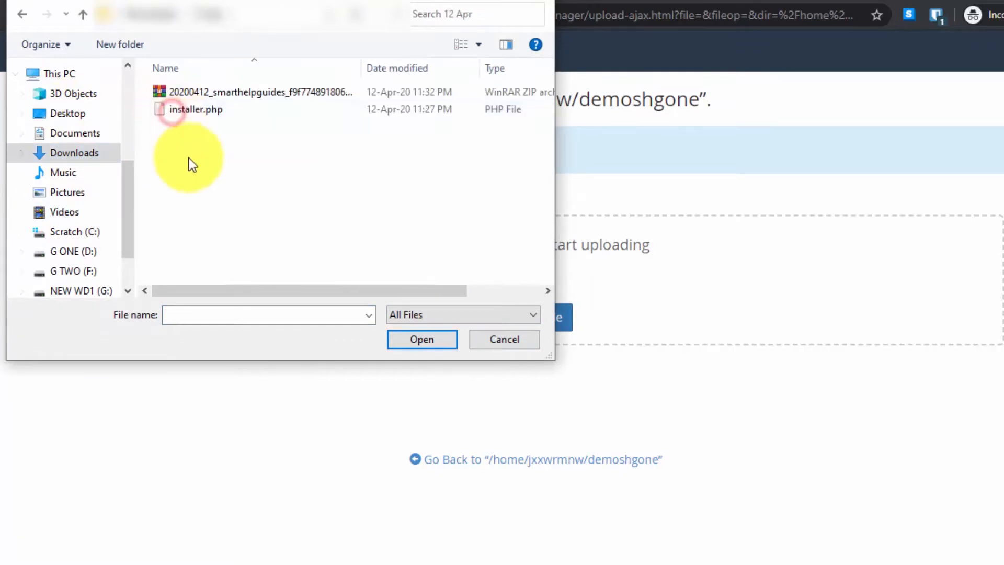
pyautogui.click(197, 90)
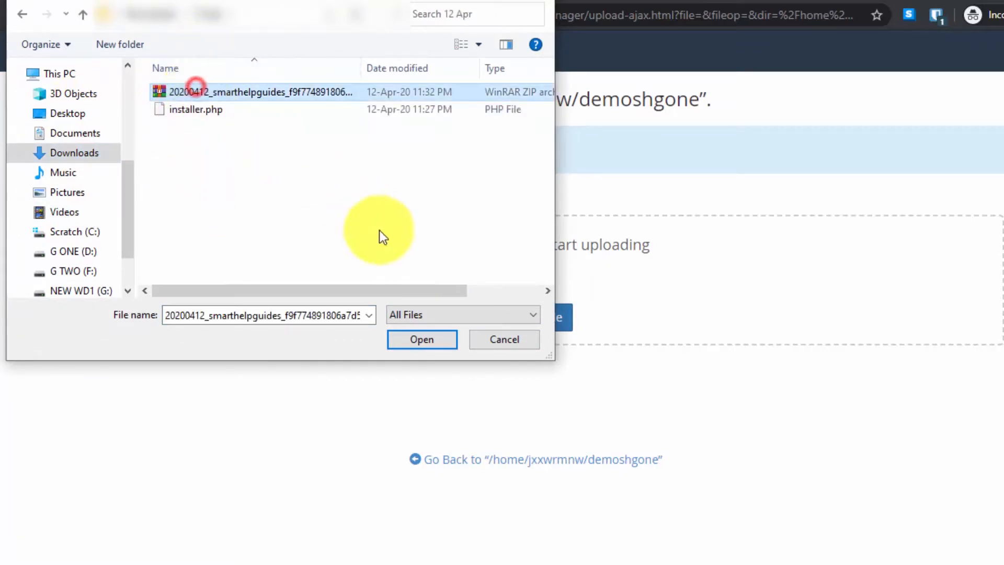
pyautogui.click(422, 339)
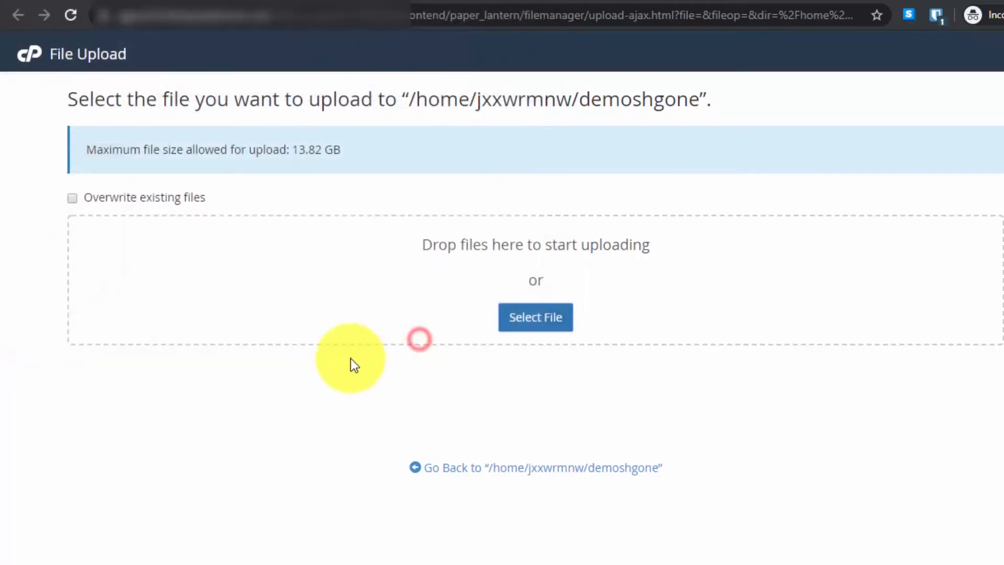
# - Upload installer.php from the same local folder to demoshgone
pyautogui.click(536, 323)
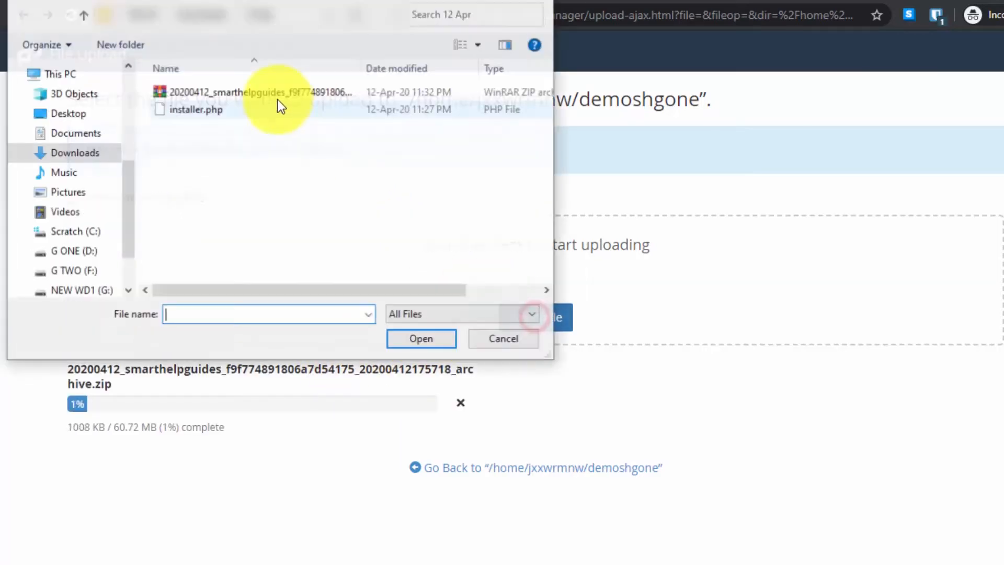
pyautogui.click(227, 111)
pyautogui.click(423, 340)
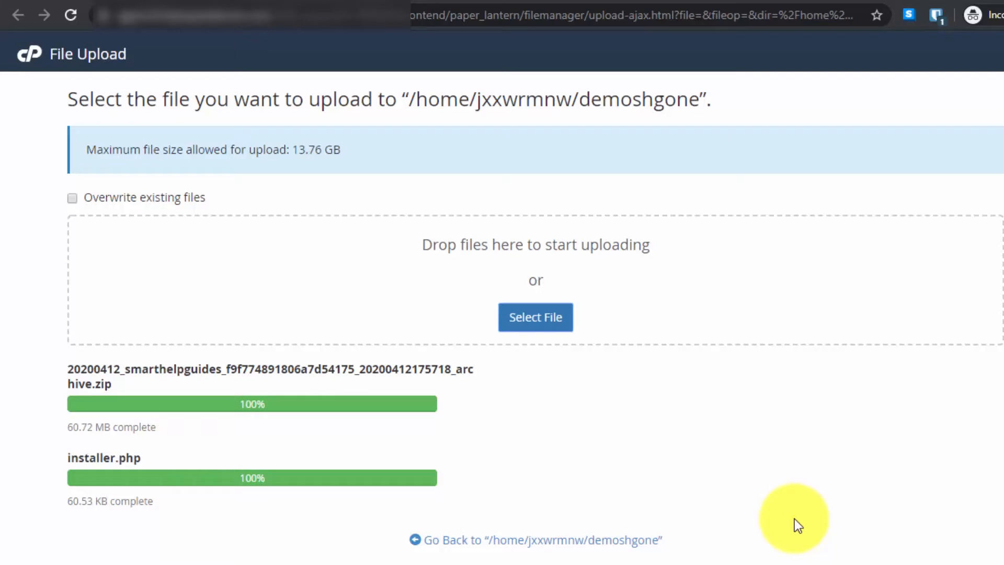
# - Return to the demoshgone folder and check for the uploaded archive zip and installer.php
pyautogui.click(621, 539)
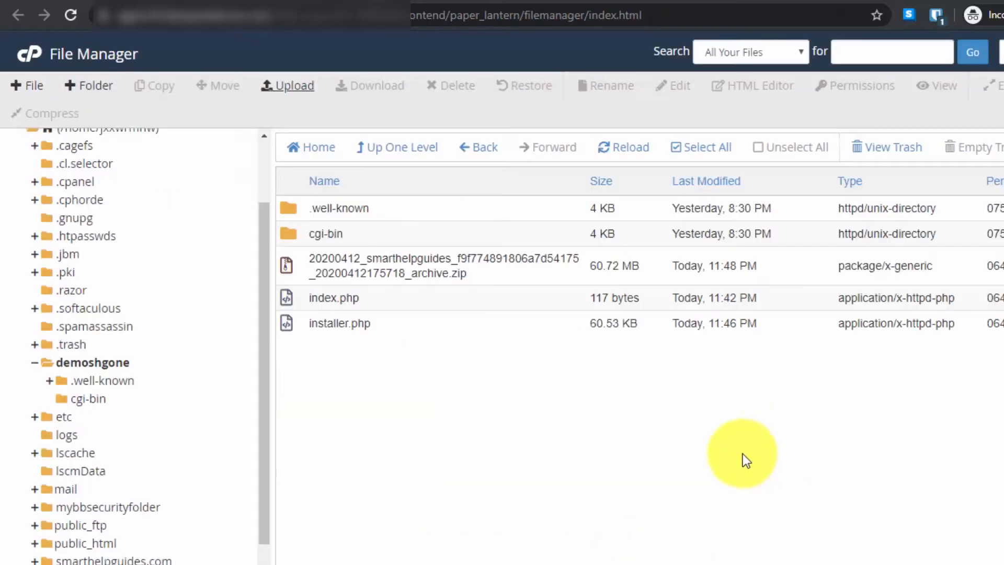
pyautogui.click(483, 459)
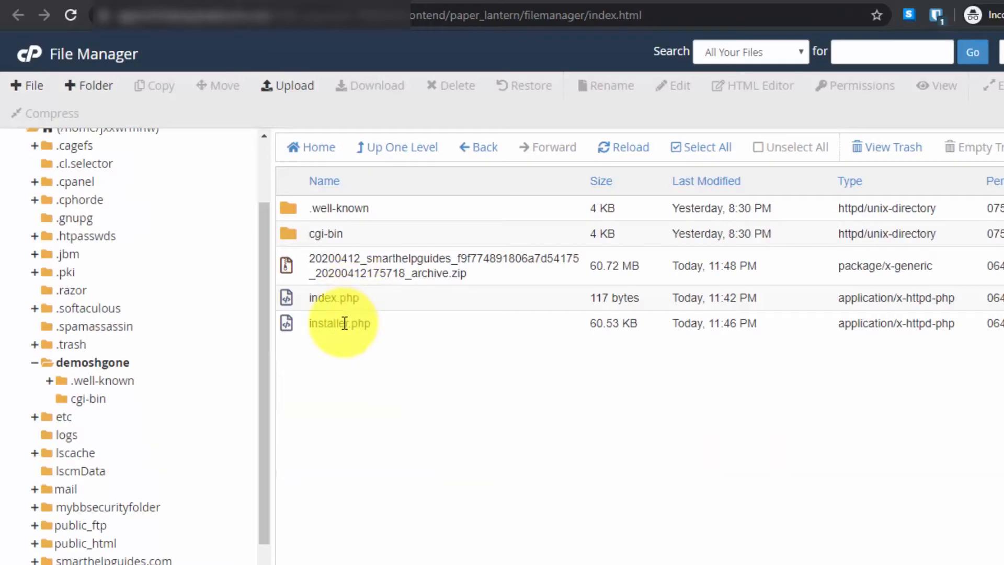
pyautogui.click(307, 324)
pyautogui.click(375, 276)
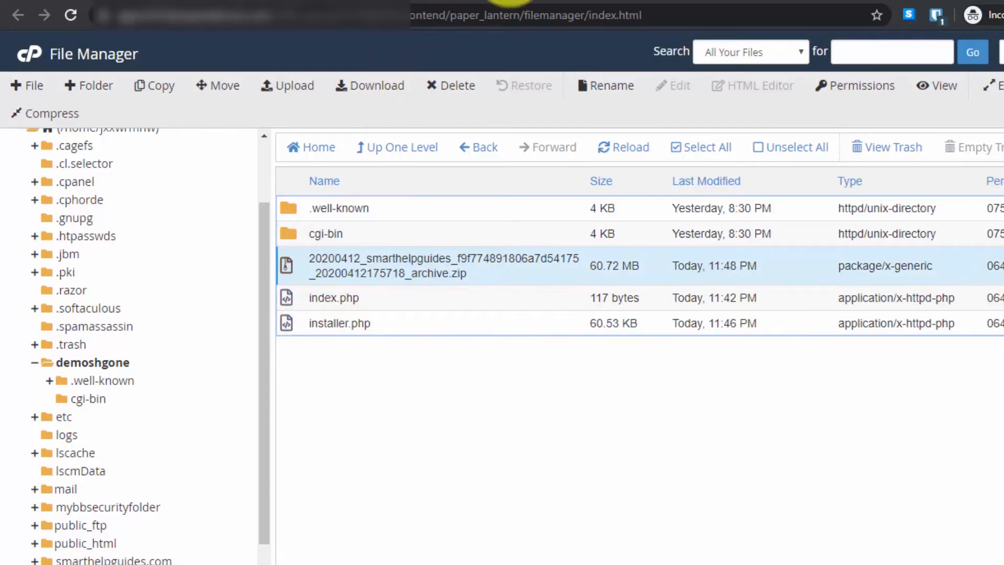
pyautogui.click(513, 1)
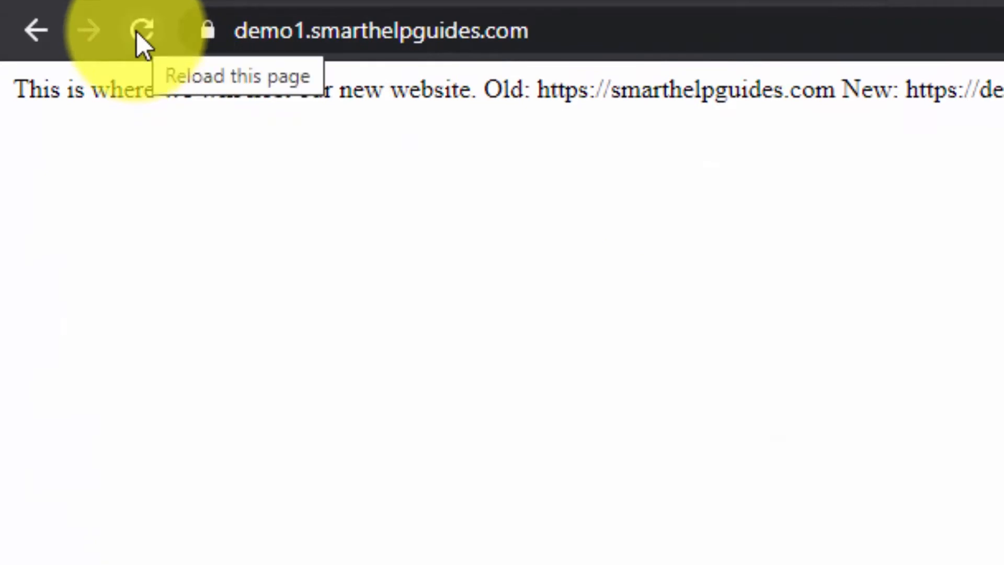
pyautogui.click(715, 29)
pyautogui.press('End')
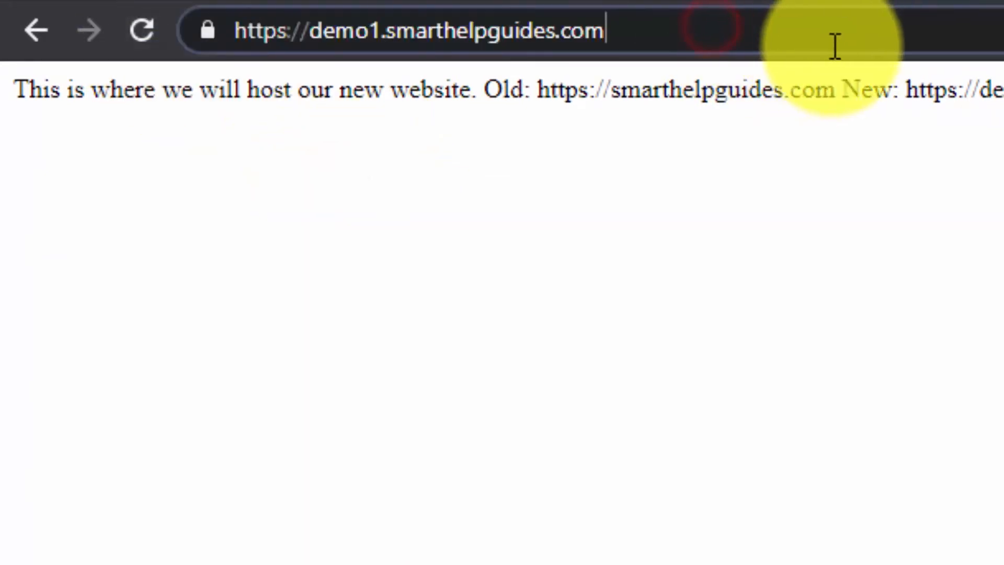
pyautogui.write('/i')
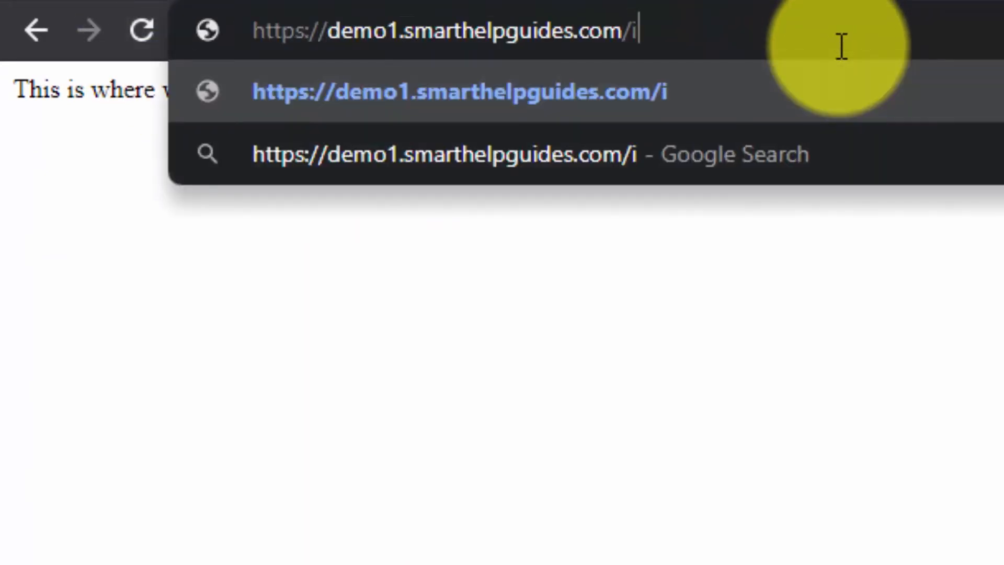
pyautogui.write('nta')
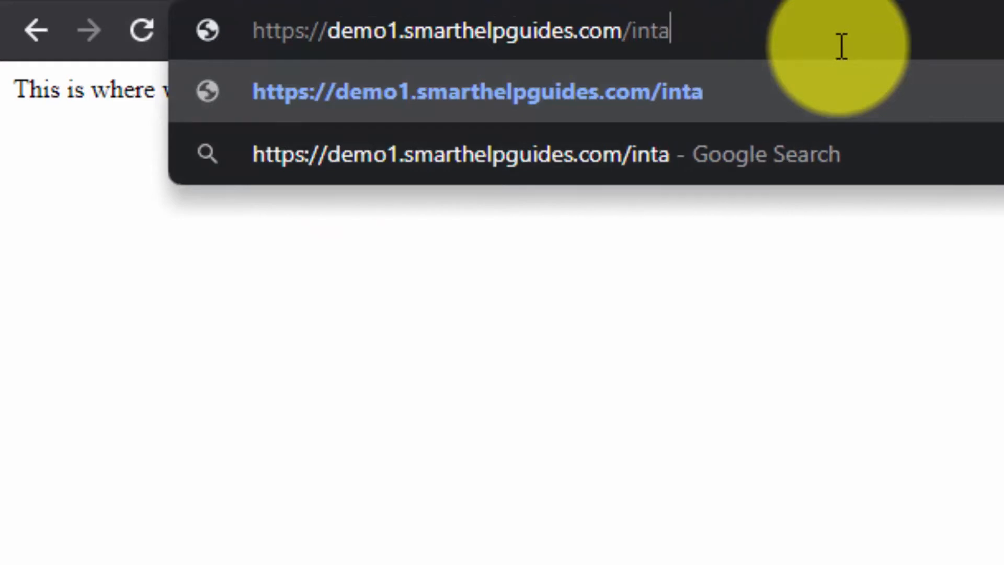
pyautogui.press('BackSpace')
pyautogui.press('BackSpace')
pyautogui.write('staller.php')
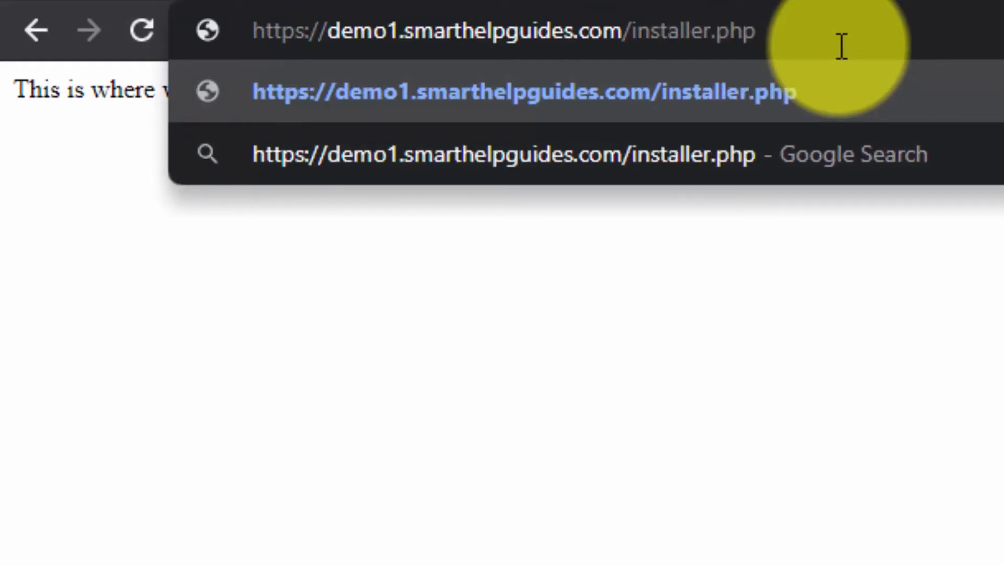
pyautogui.press('Return')
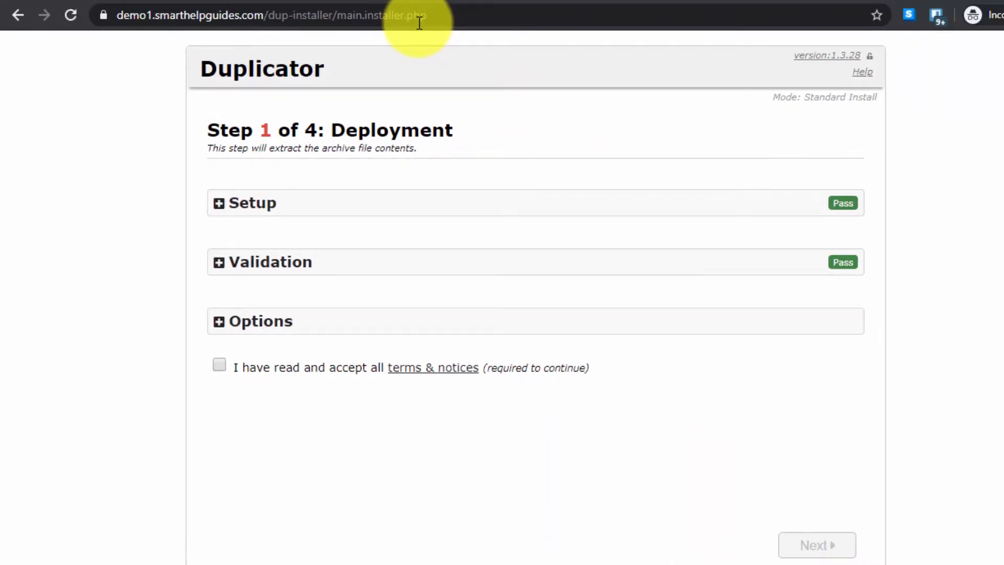
# - Examine the installer's Validation requirements and notices, and its extraction, permission and advanced Options for the deployment step
pyautogui.click(224, 263)
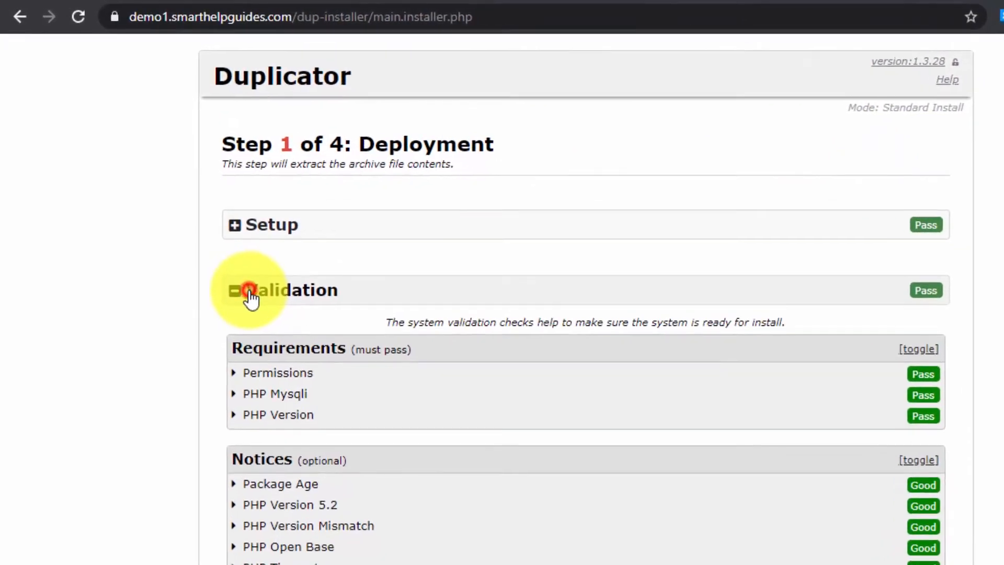
pyautogui.click(225, 264)
pyautogui.click(250, 299)
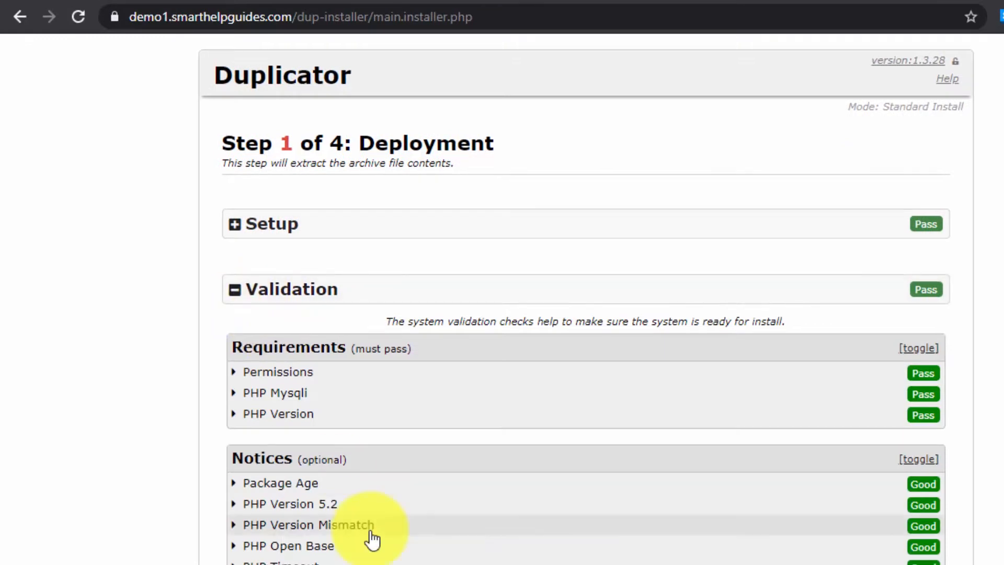
pyautogui.scroll(-2, 372, 538)
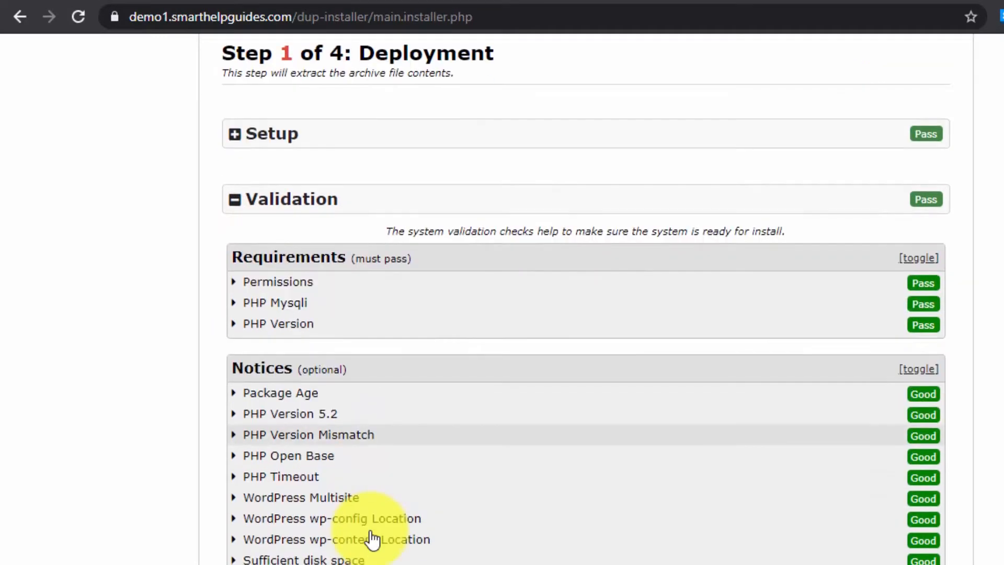
pyautogui.click(238, 209)
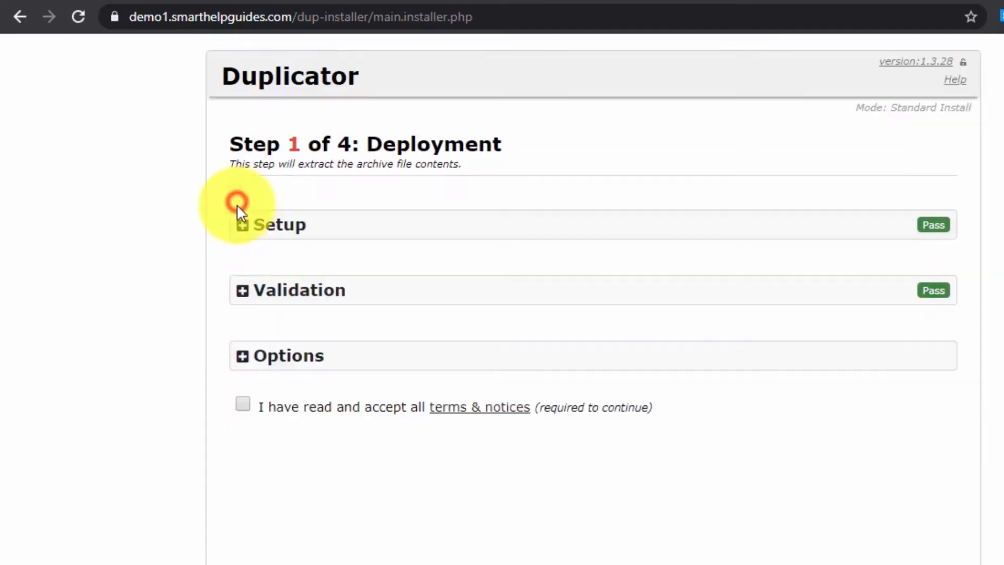
pyautogui.click(248, 370)
pyautogui.scroll(-3, 200, 416)
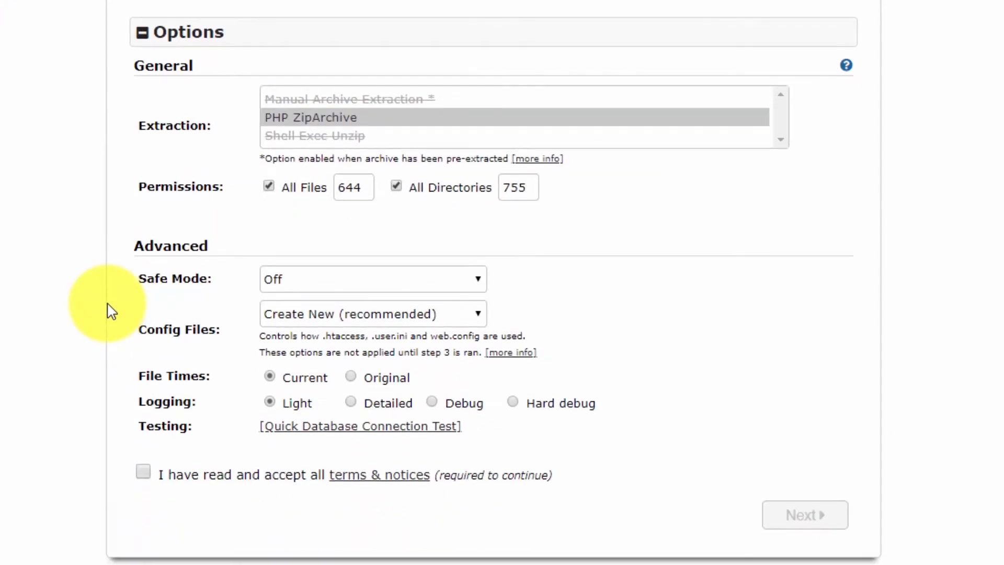
pyautogui.click(142, 32)
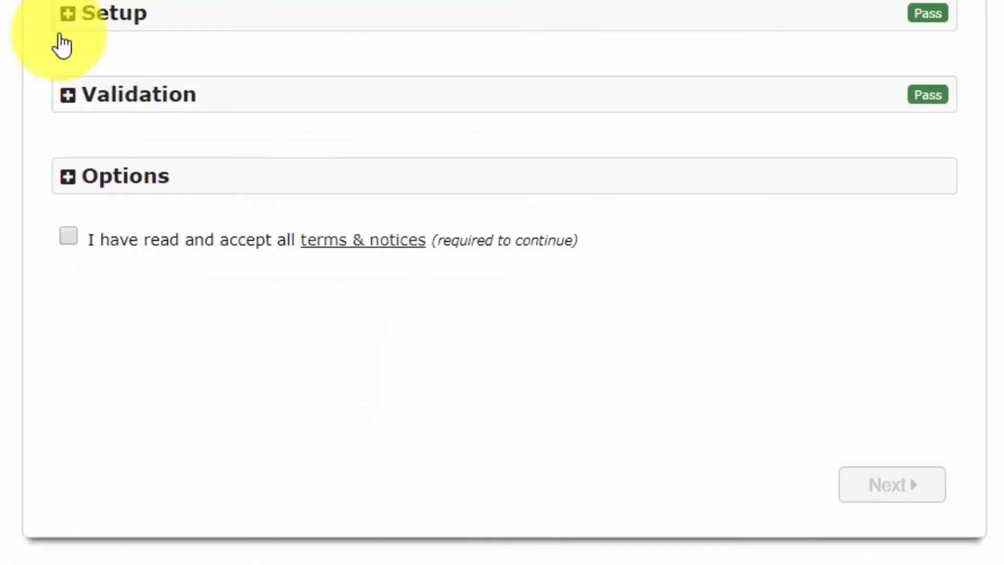
# - Accept the terms and notices and proceed from Deployment to the Install Database step
pyautogui.click(68, 236)
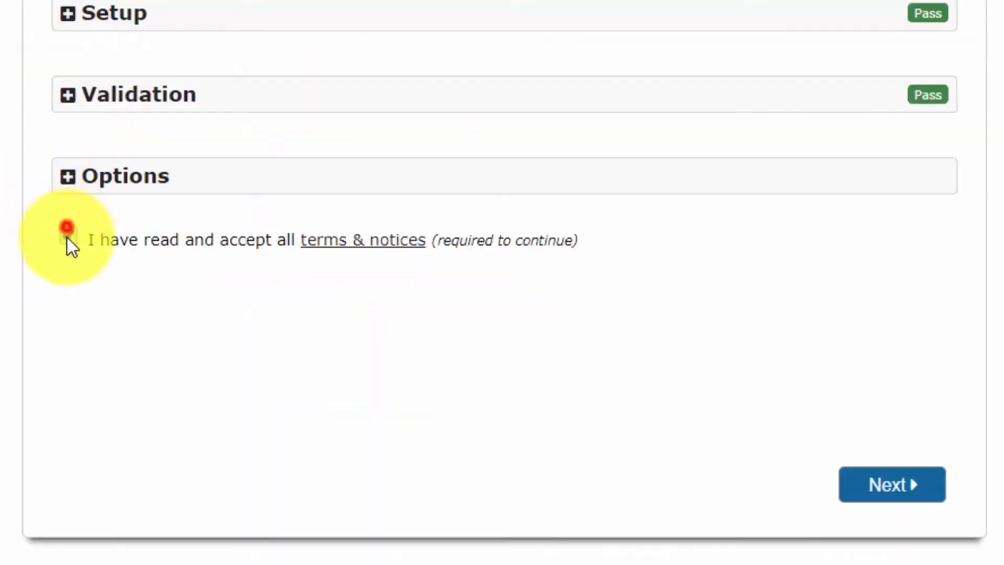
pyautogui.click(891, 485)
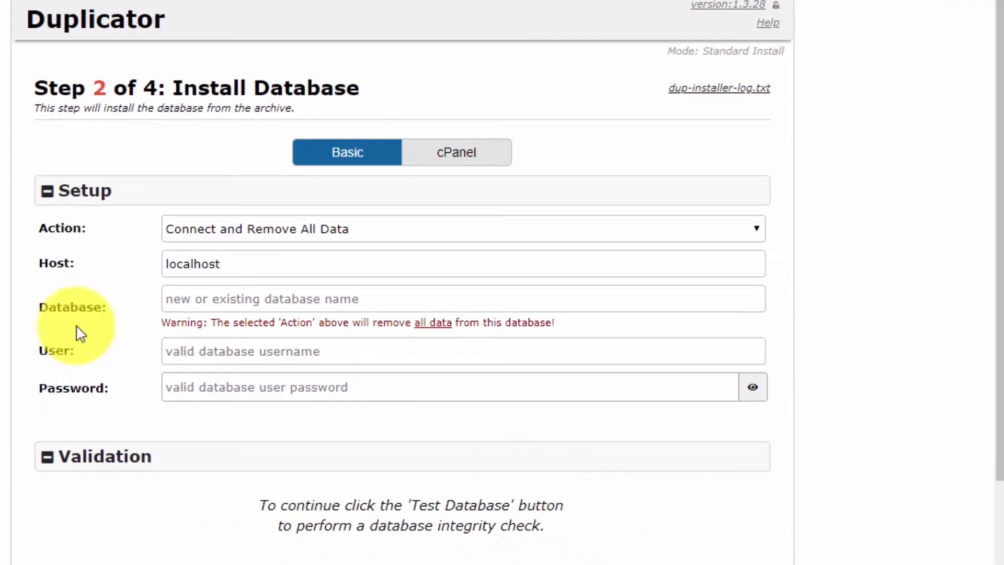
pyautogui.moveTo(82, 379); pyautogui.dragTo(53, 312)
pyautogui.click(52, 311)
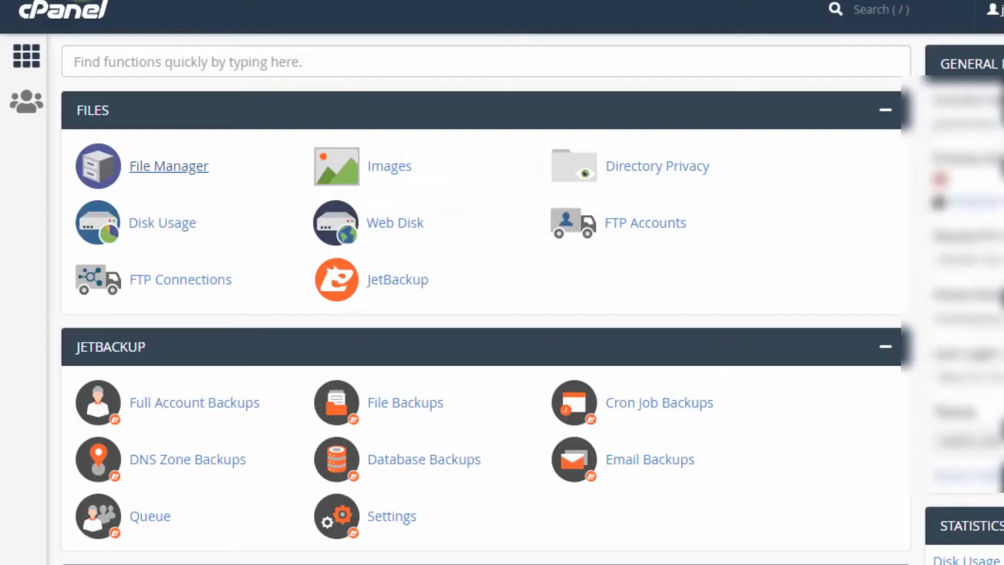
# - In cPanel's MySQL Databases, create a new database with the name demo2dup after the account prefix
pyautogui.scroll(-12, 3, 332)
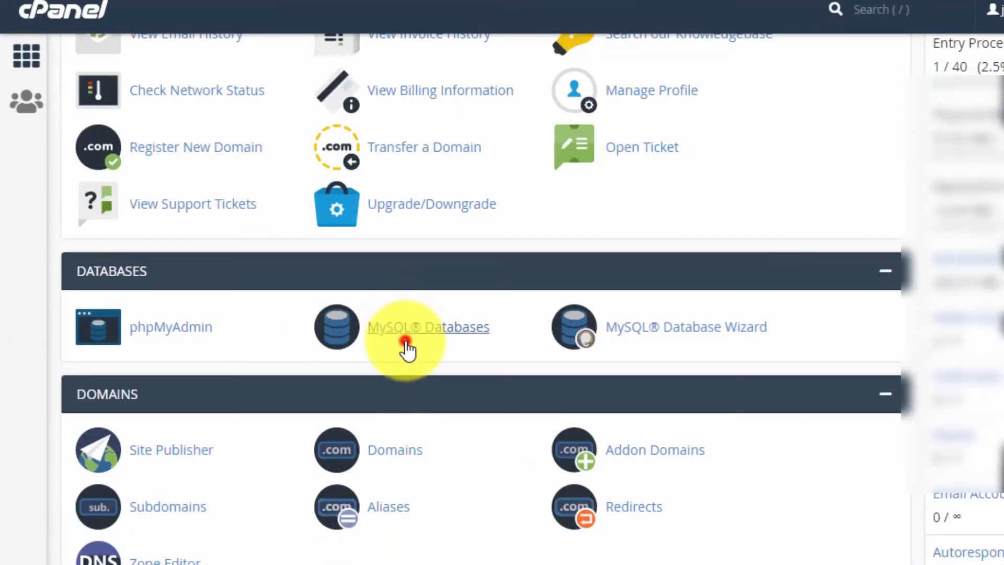
pyautogui.click(406, 346)
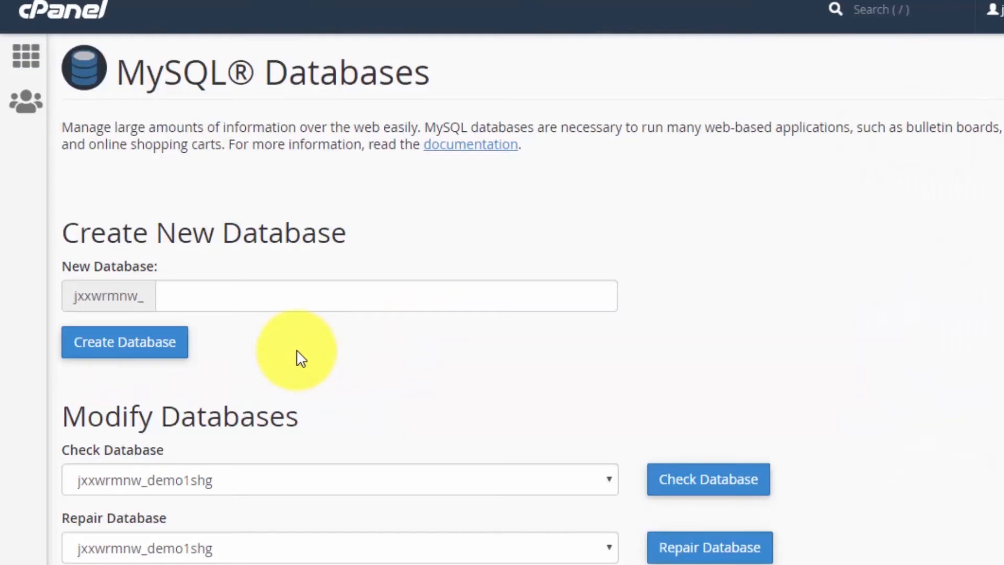
pyautogui.scroll(-2, 298, 355)
pyautogui.click(280, 202)
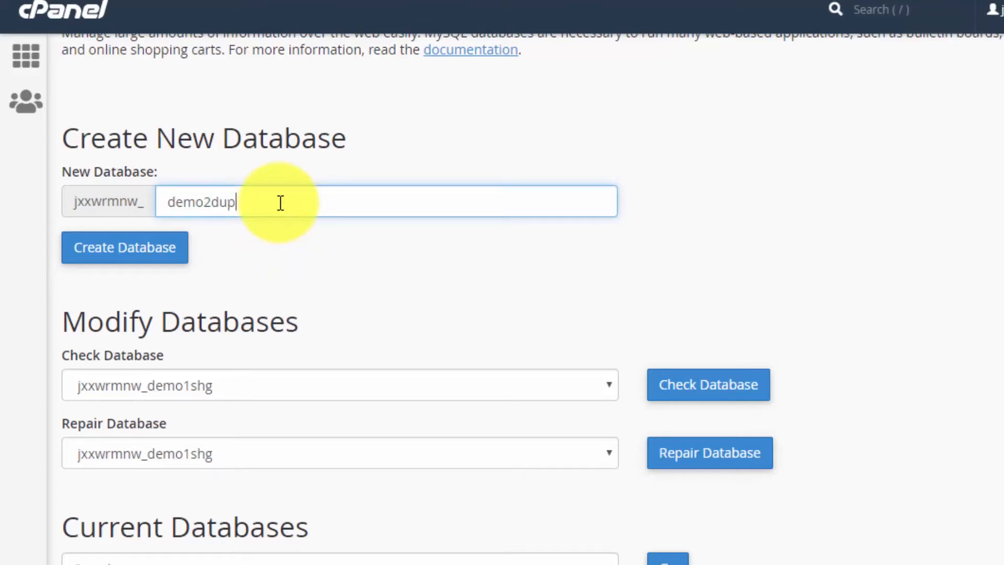
pyautogui.scroll(2, 272, 197)
pyautogui.click(101, 347)
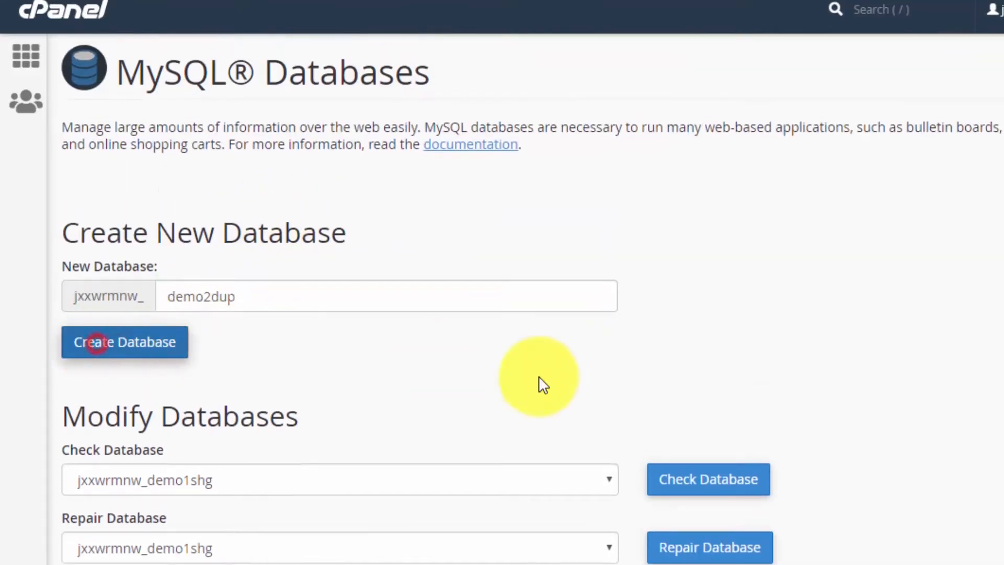
pyautogui.click(648, 203)
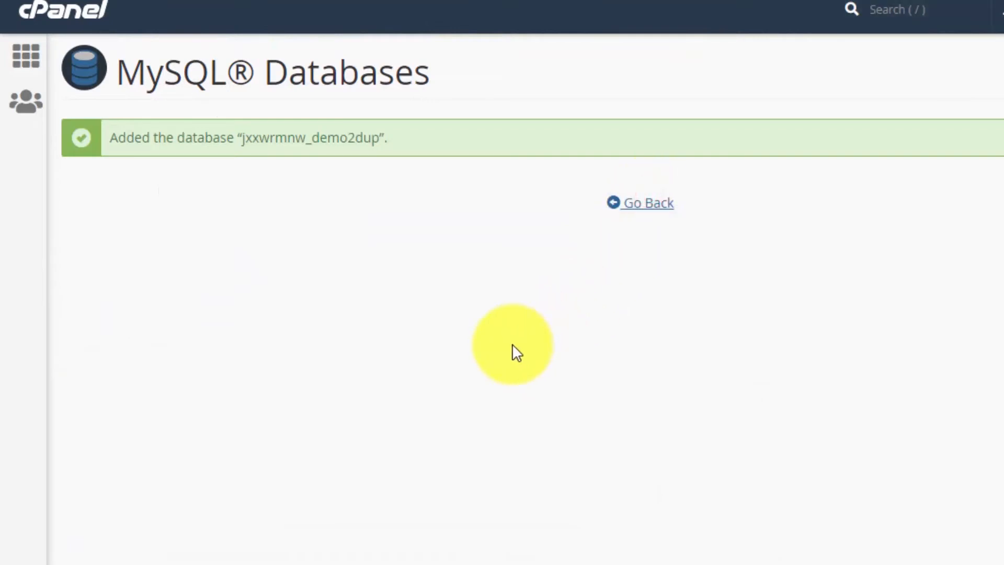
# - Enter demo2dupu as the username of a new MySQL user
pyautogui.scroll(-6, 513, 353)
pyautogui.scroll(-15, 510, 343)
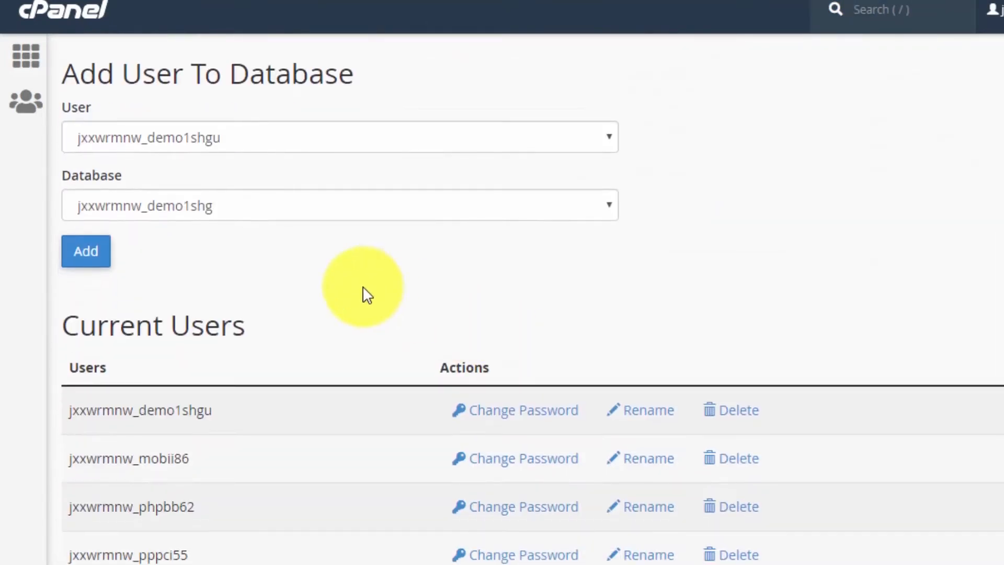
pyautogui.scroll(-3, 298, 288)
pyautogui.scroll(12, 259, 318)
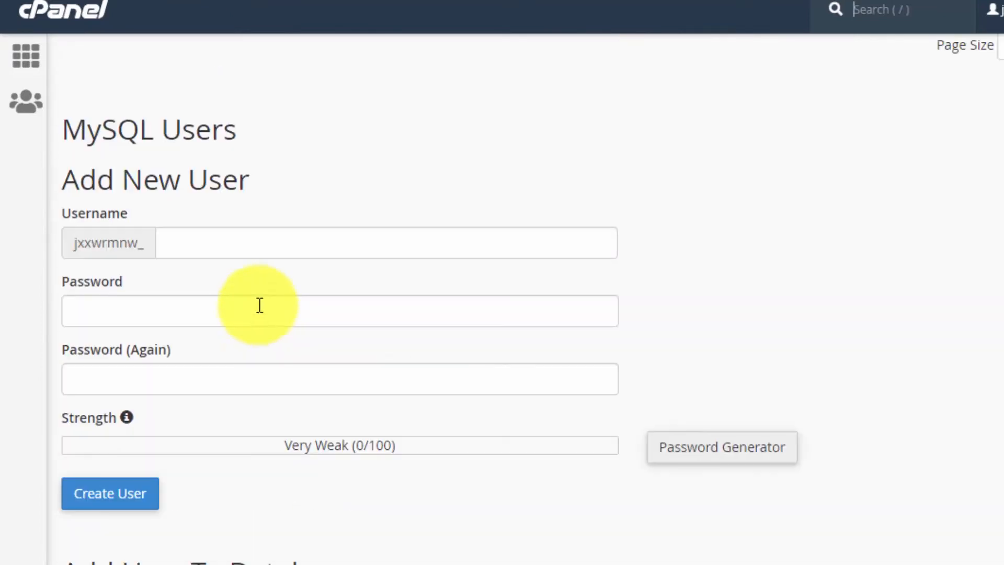
pyautogui.click(231, 244)
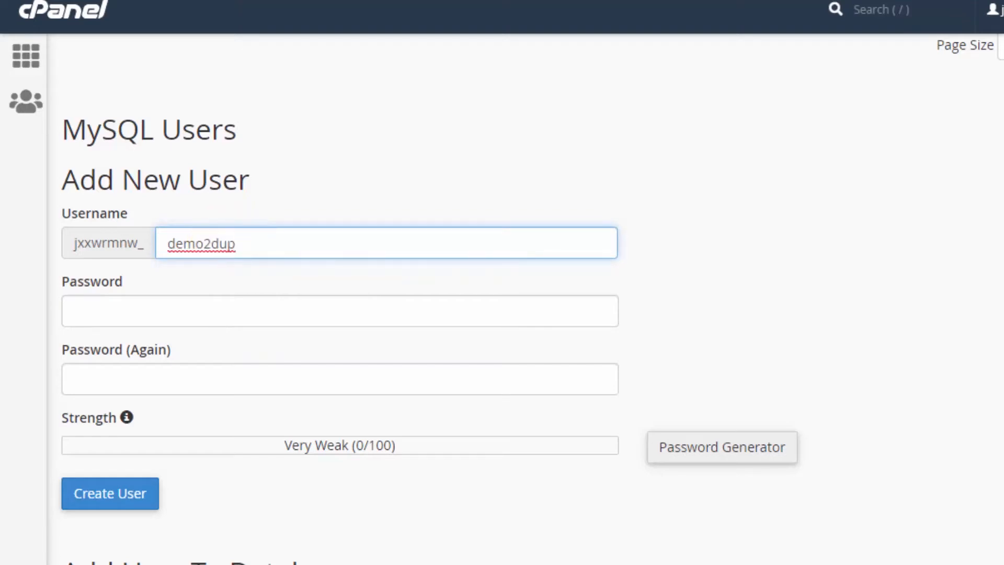
# - Generate a password for the new MySQL user and apply it to both password fields
pyautogui.click(740, 442)
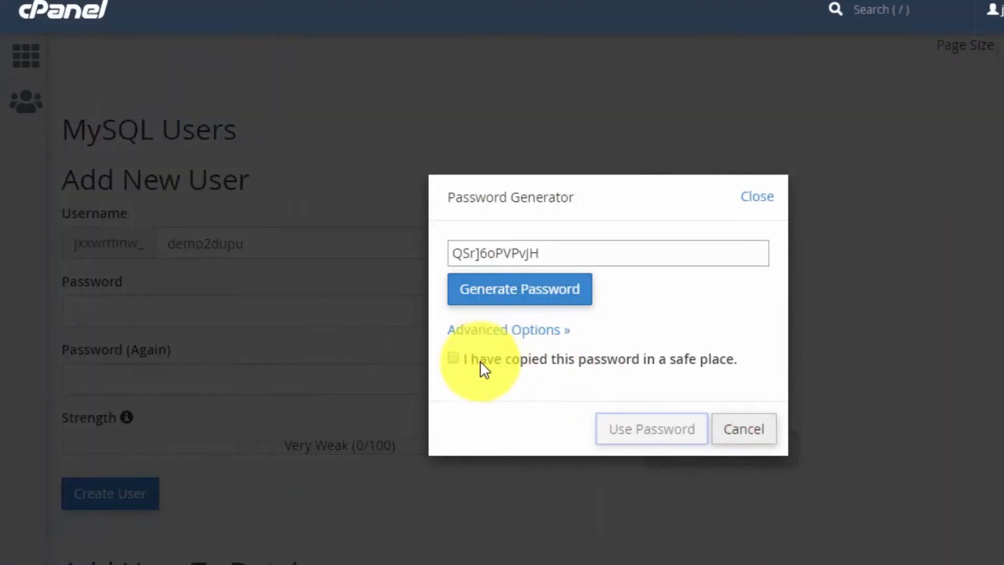
pyautogui.click(479, 361)
pyautogui.click(553, 280)
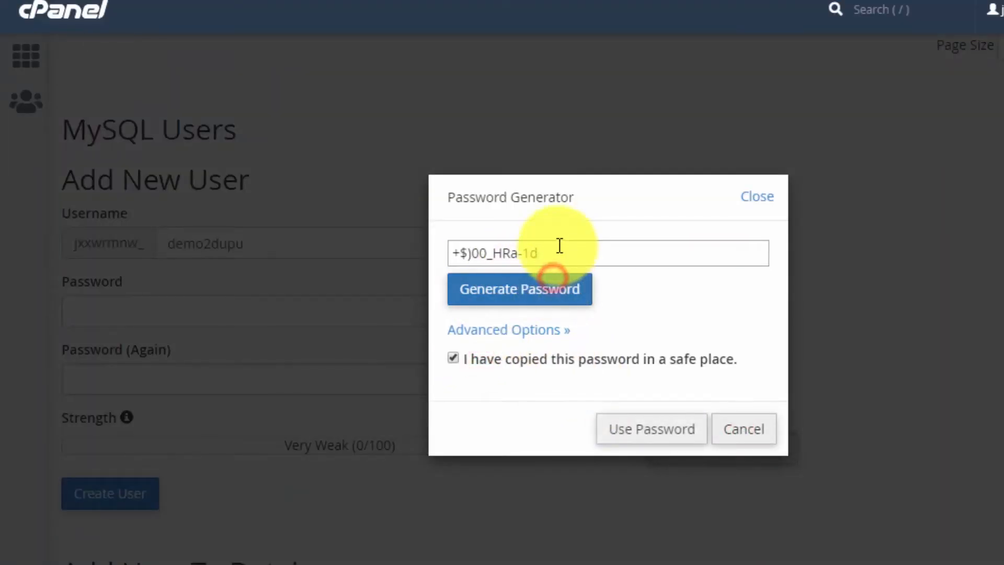
pyautogui.moveTo(558, 252); pyautogui.dragTo(327, 228)
pyautogui.click(640, 438)
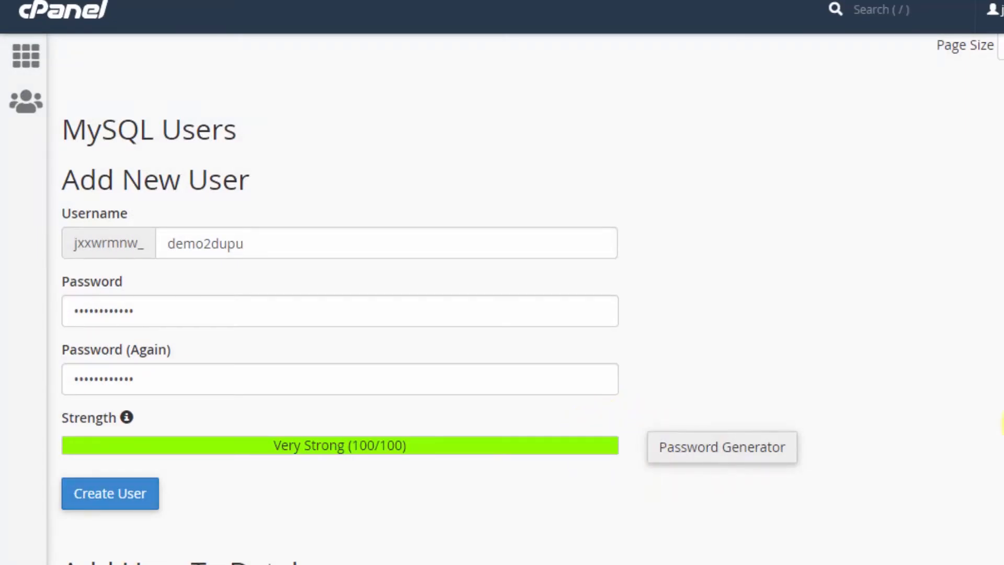
# - Open a blank Notepad document alongside the browser
pyautogui.press('super')
pyautogui.write('note')
pyautogui.press('Return')
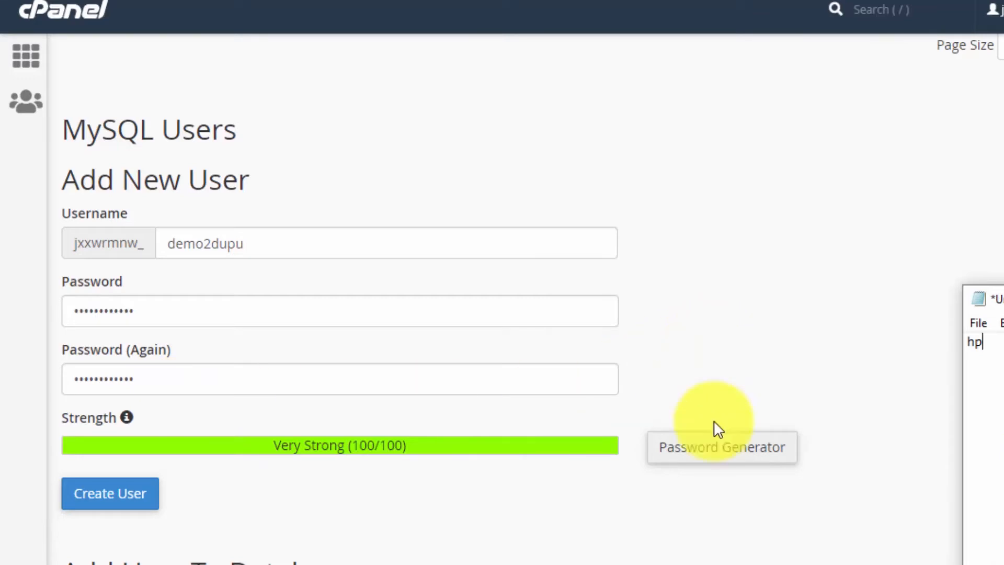
# - Generate a fresh password for the MySQL user, confirm that it is stored safely, and copy it
pyautogui.click(726, 456)
pyautogui.moveTo(531, 253); pyautogui.dragTo(451, 251)
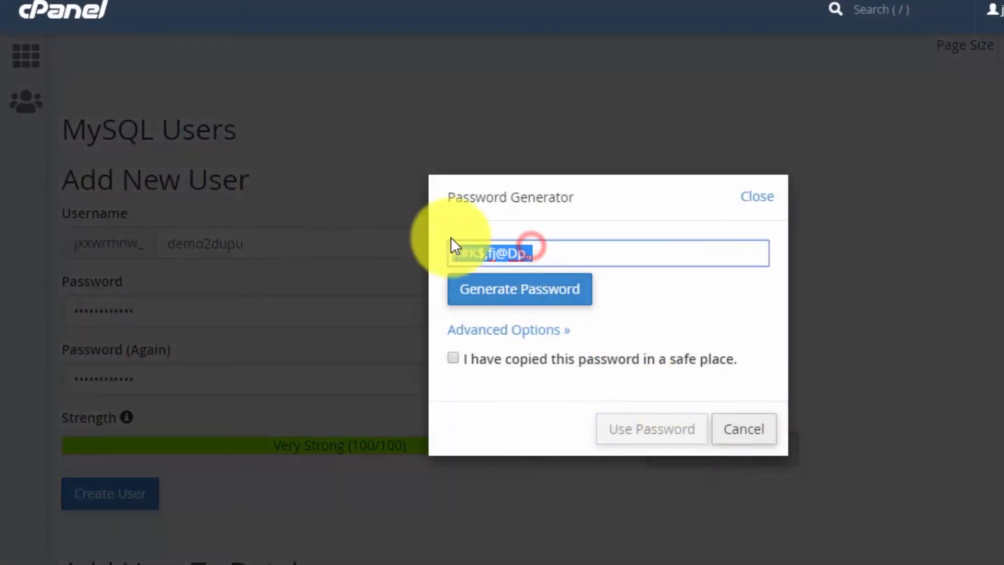
pyautogui.click(454, 358)
pyautogui.moveTo(564, 252); pyautogui.dragTo(450, 253)
pyautogui.rightClick(516, 251)
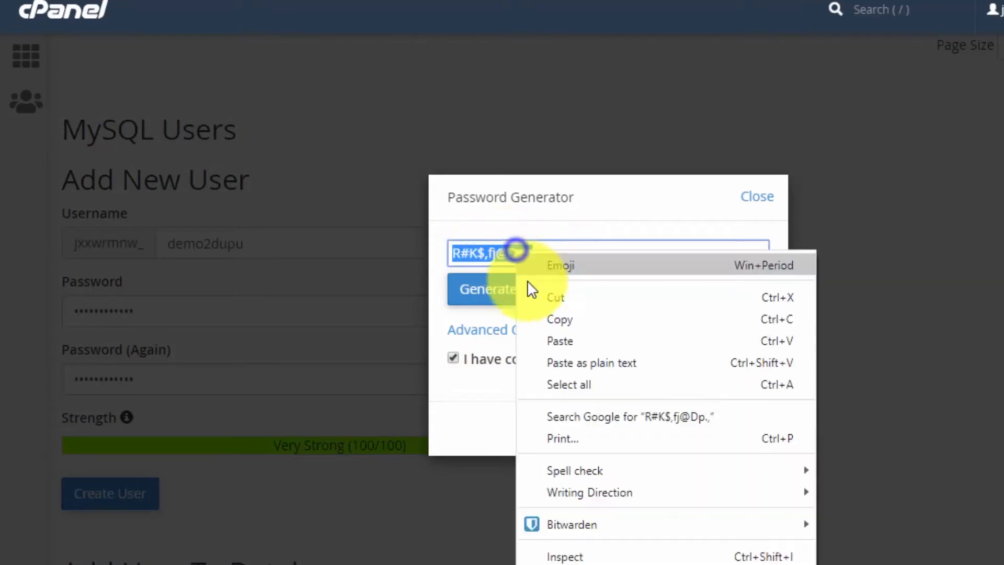
pyautogui.click(554, 320)
# - Replace the text in the Notepad document with the copied MySQL user password
pyautogui.hotkey('alt', 'Tab')
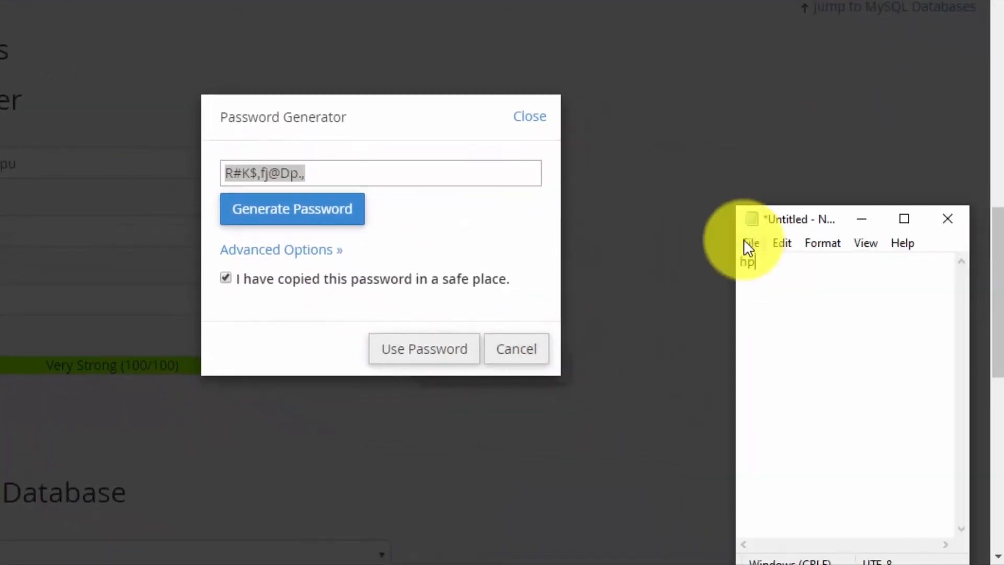
pyautogui.click(789, 283)
pyautogui.hotkey('ctrl', 'a')
pyautogui.hotkey('ctrl', 'v')
pyautogui.click(825, 322)
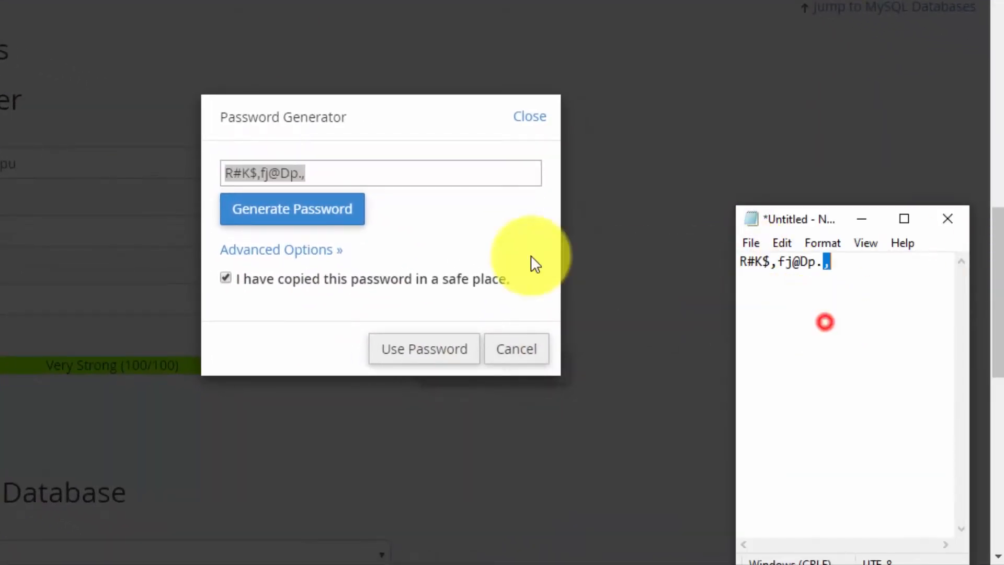
# - Apply the newly generated password to the password fields, create the user demo2dupu, and return to the MySQL Databases page
pyautogui.click(337, 319)
pyautogui.click(424, 349)
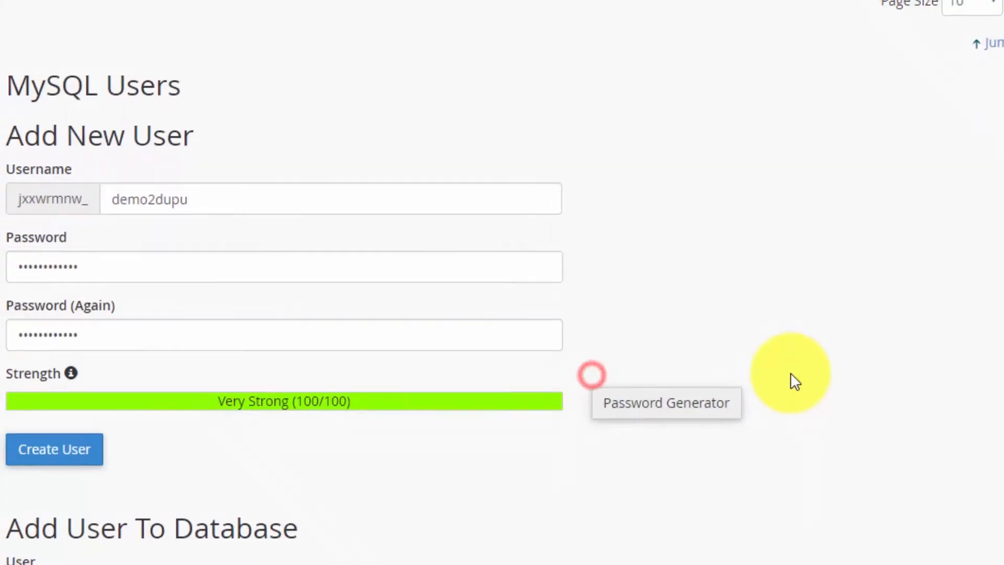
pyautogui.click(85, 456)
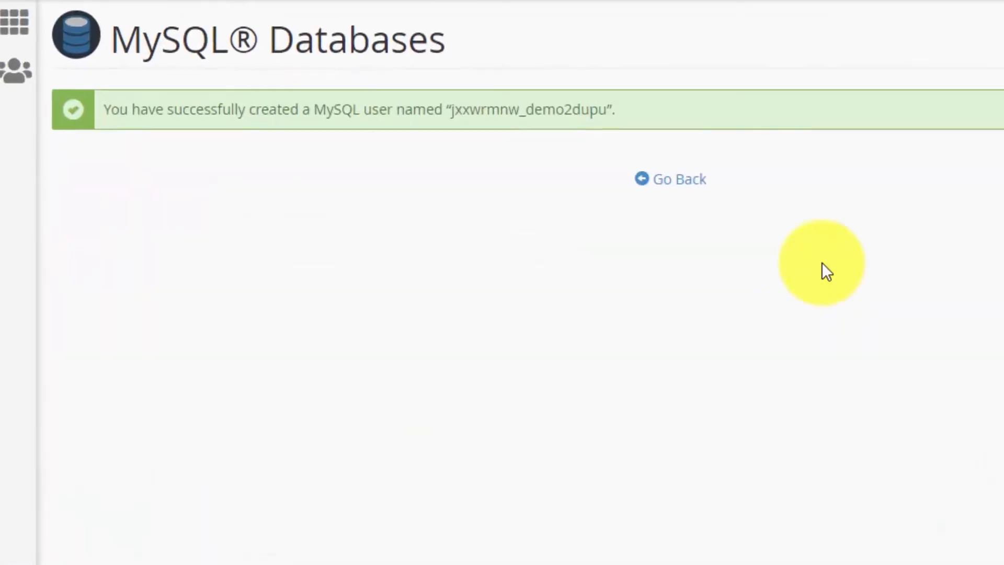
pyautogui.click(679, 178)
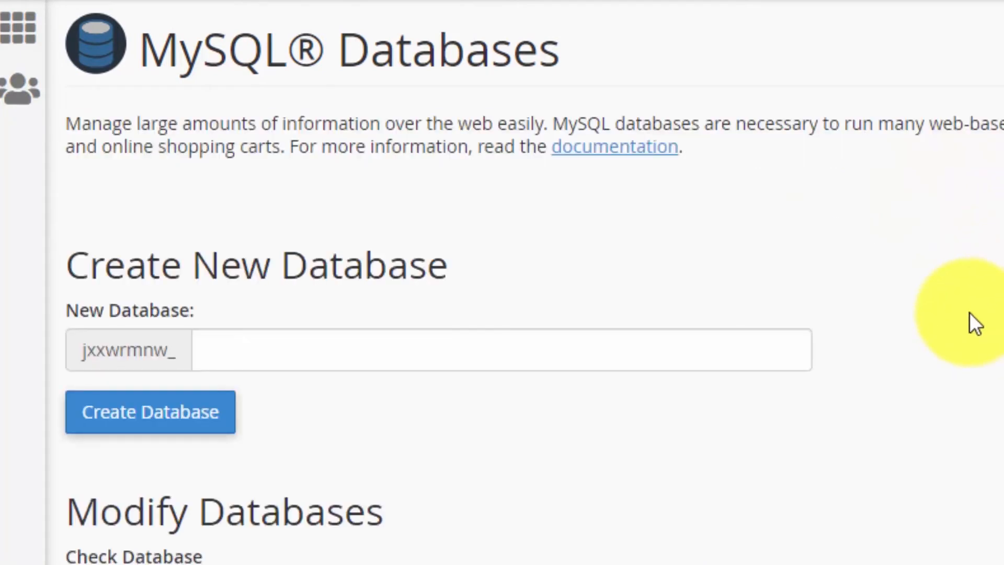
# - Add the user demo2dupu to the database demo2dup and select ALL PRIVILEGES for it
pyautogui.scroll(-15, 970, 312)
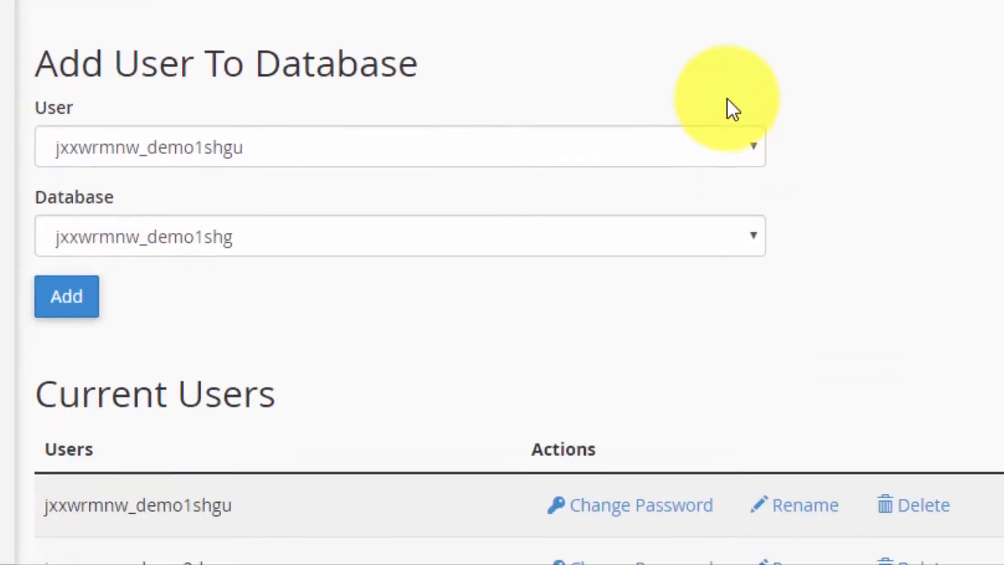
pyautogui.scroll(-2, 726, 98)
pyautogui.click(453, 27)
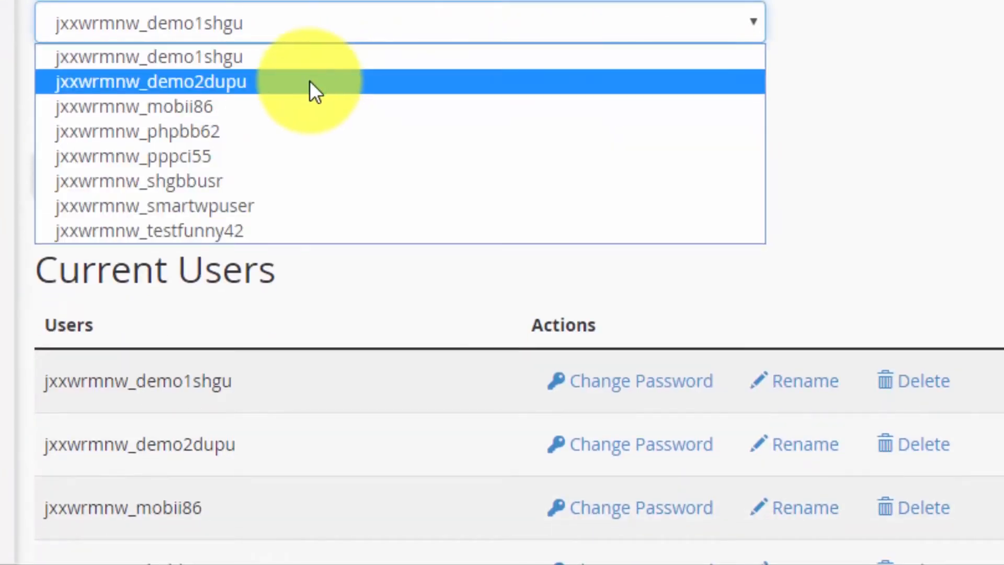
pyautogui.click(310, 80)
pyautogui.click(244, 111)
pyautogui.click(230, 171)
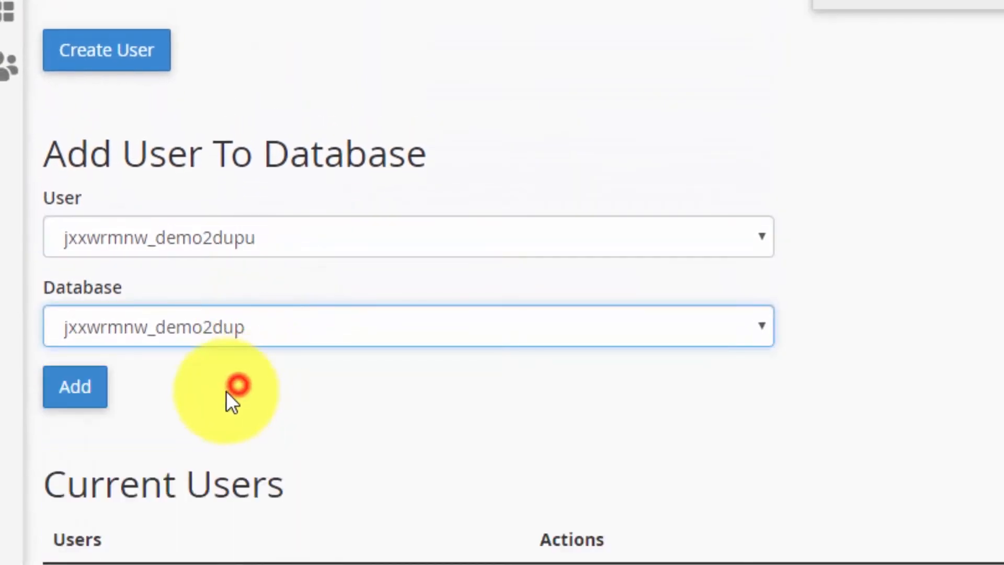
pyautogui.click(73, 389)
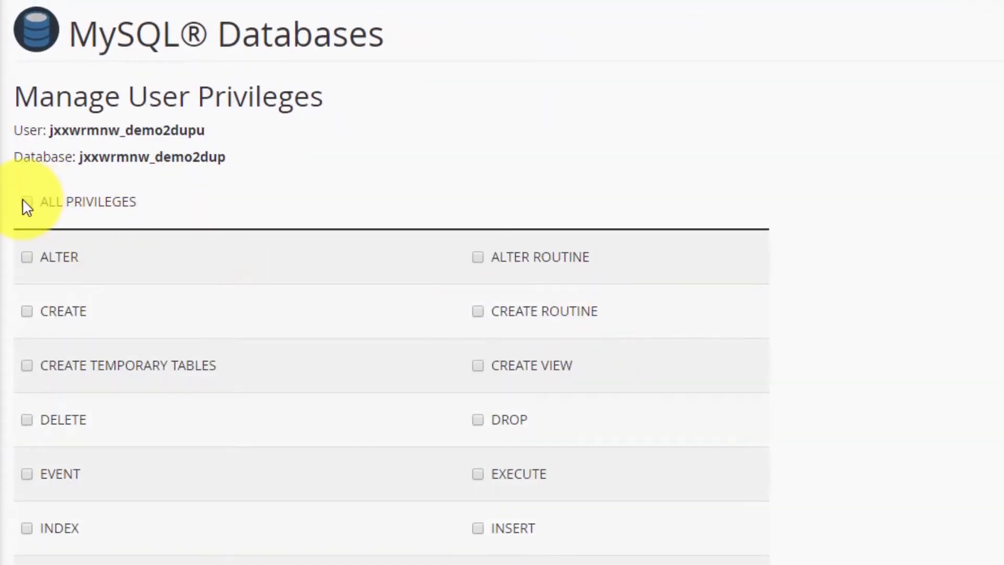
pyautogui.click(26, 202)
# - Copy the full demo2dupu username from the privileges page and paste it as the database User in the Duplicator installer
pyautogui.moveTo(214, 135); pyautogui.dragTo(48, 127)
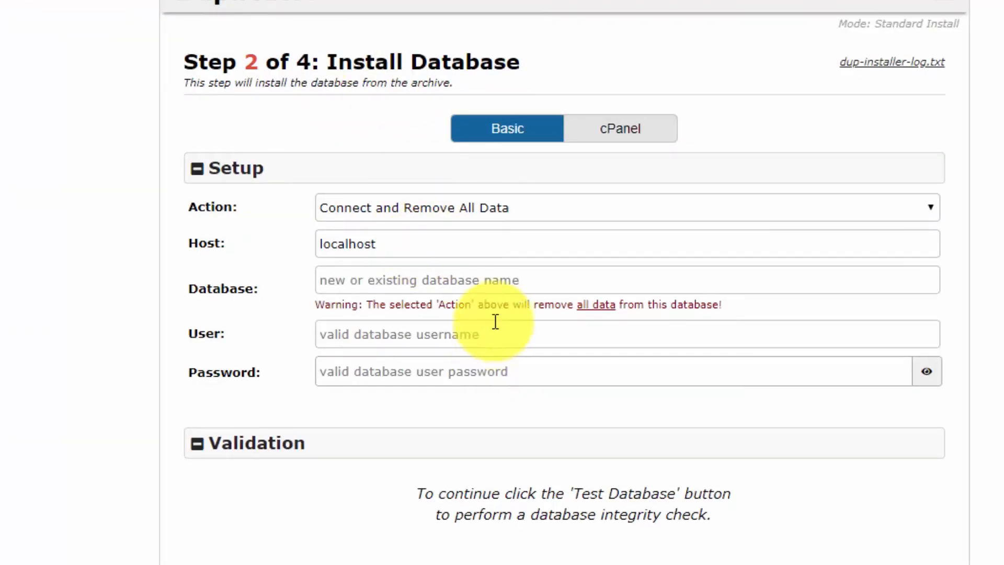
pyautogui.click(391, 281)
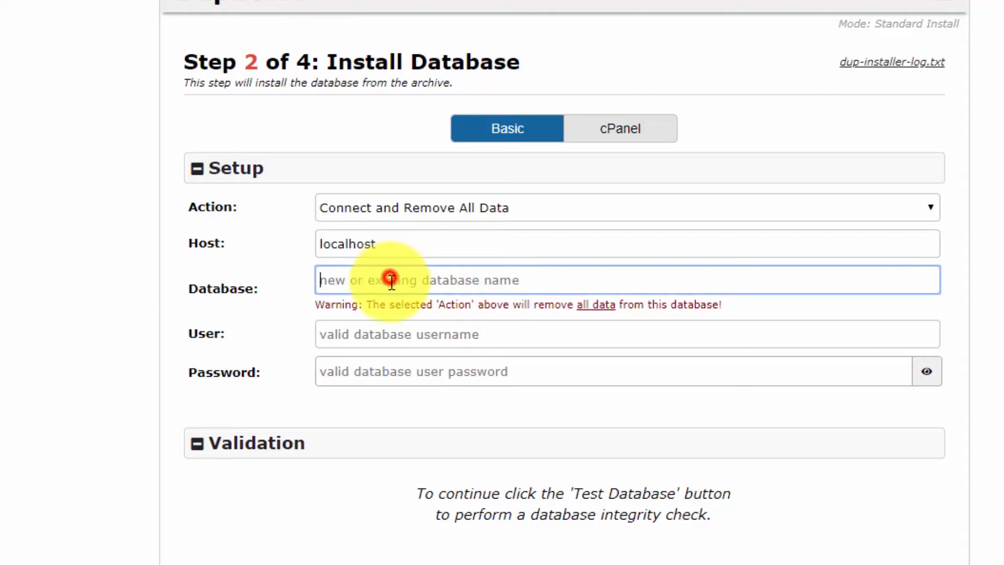
pyautogui.click(387, 333)
pyautogui.hotkey('ctrl', 'v')
# - Paste the copied demo2dupu username over the User value again and also into the installer's Database field
pyautogui.moveTo(491, 338); pyautogui.dragTo(320, 328)
pyautogui.rightClick(371, 328)
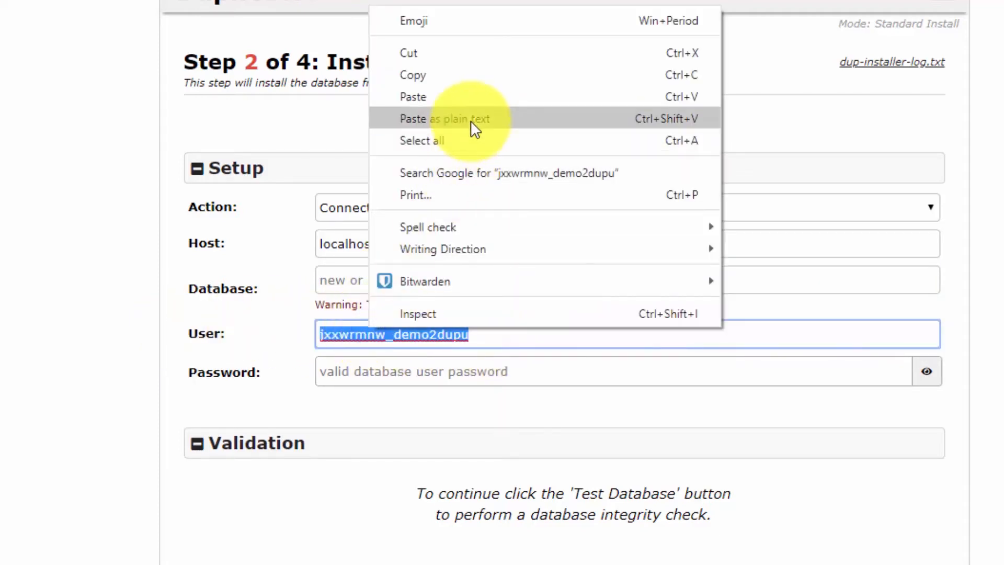
pyautogui.click(465, 99)
pyautogui.click(399, 272)
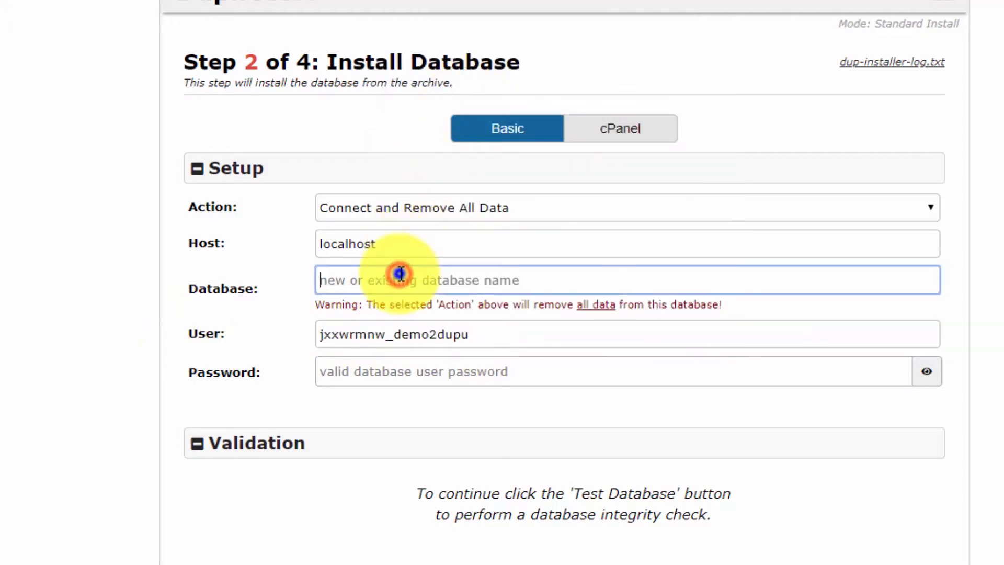
pyautogui.rightClick(399, 273)
pyautogui.click(466, 414)
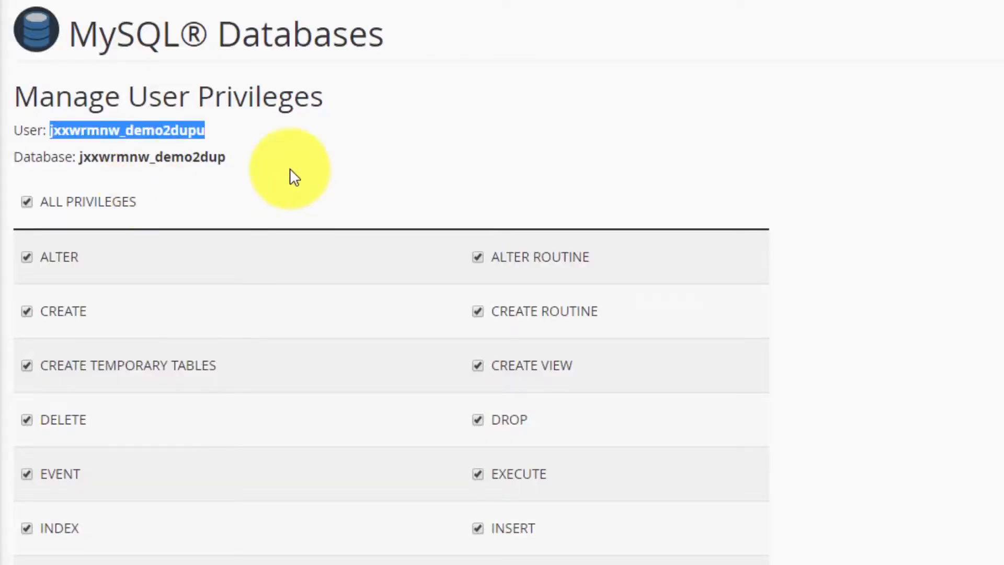
# - Copy the full demo2dup database name from the Manage User Privileges page in cPanel
pyautogui.click(291, 169)
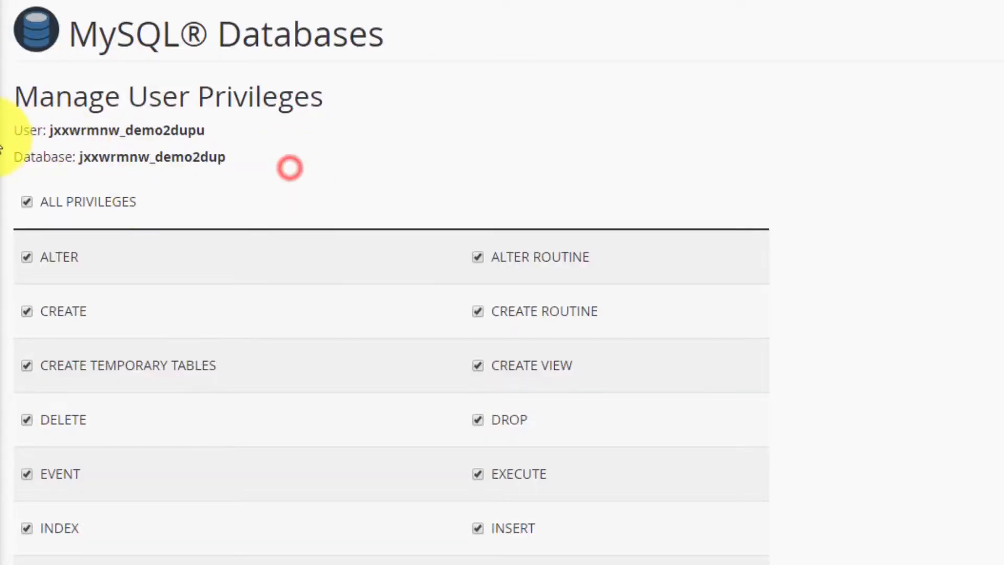
pyautogui.moveTo(13, 149); pyautogui.dragTo(235, 157)
pyautogui.rightClick(226, 159)
pyautogui.click(167, 179)
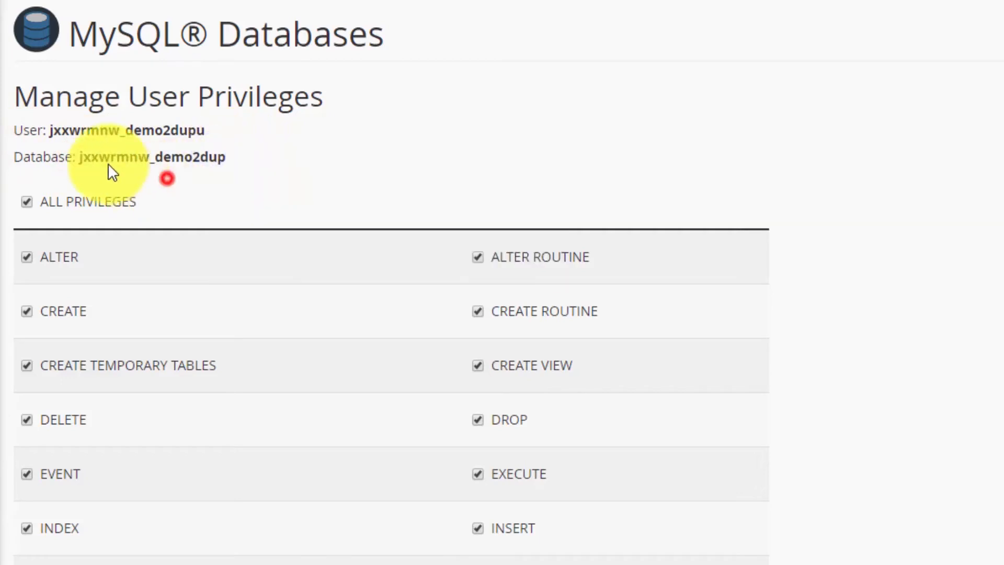
pyautogui.moveTo(77, 157); pyautogui.dragTo(233, 158)
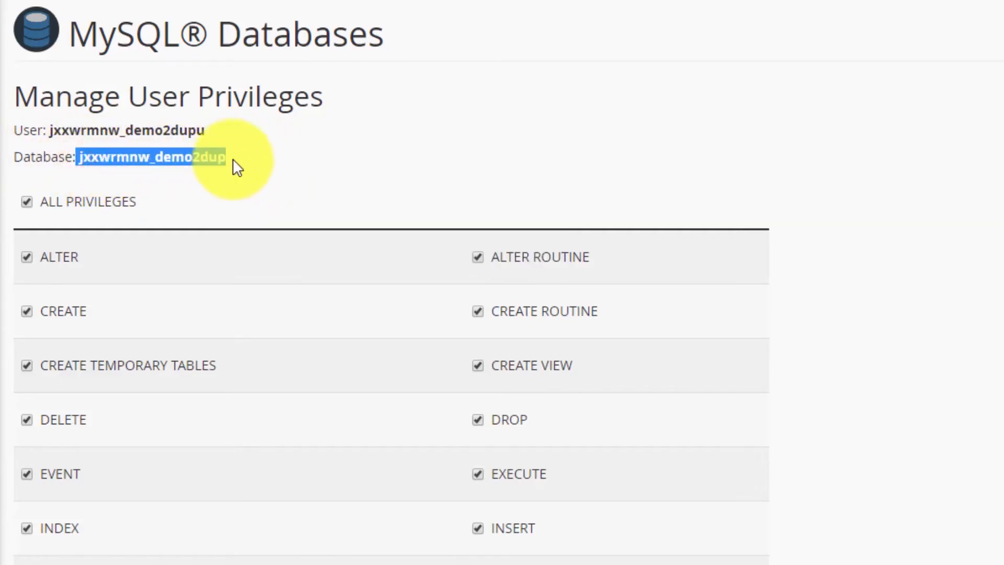
pyautogui.rightClick(203, 158)
pyautogui.click(218, 171)
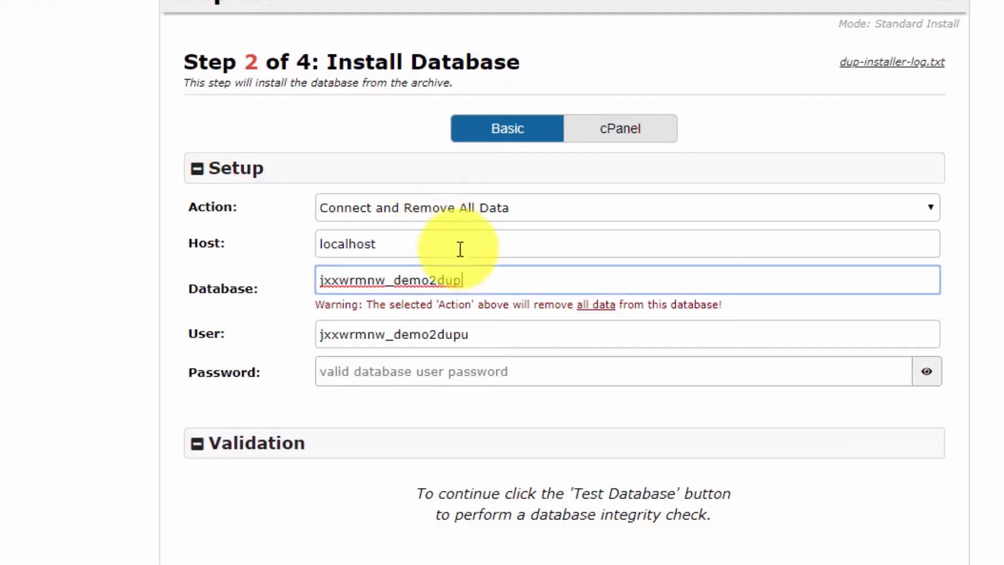
# - Replace the Database value in the Duplicator installer with the copied demo2dup database name and remove its leading space
pyautogui.click(473, 279)
pyautogui.hotkey('ctrl', 'a')
pyautogui.hotkey('ctrl', 'v')
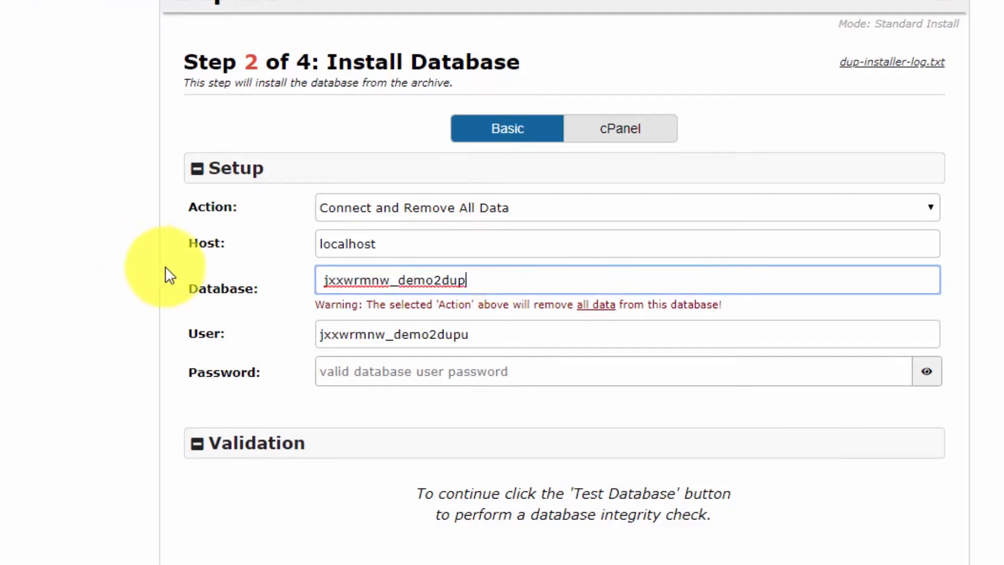
pyautogui.click(327, 284)
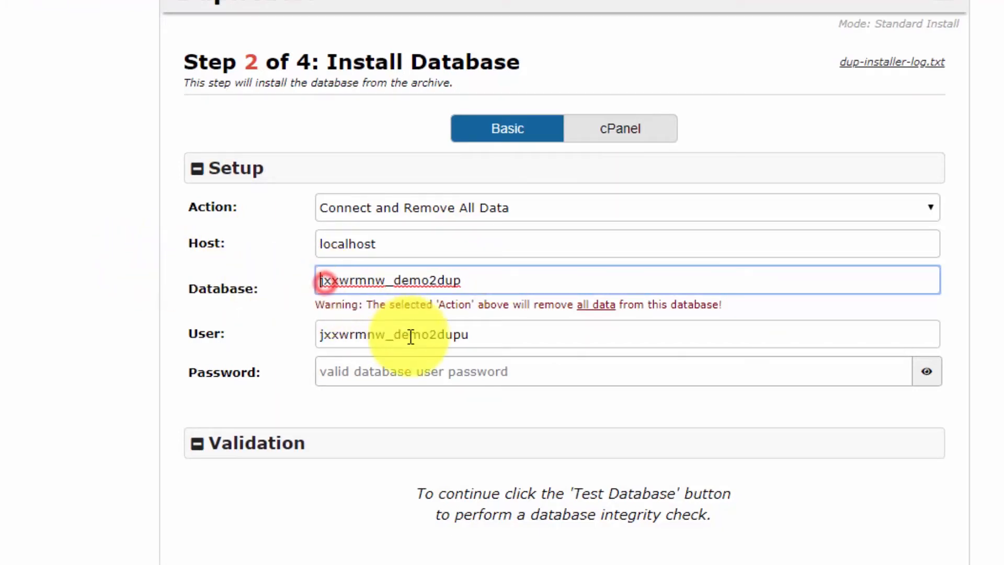
# - Copy the MySQL user password from the Notepad document and paste it as the database Password in the Duplicator installer
pyautogui.click(44, 291)
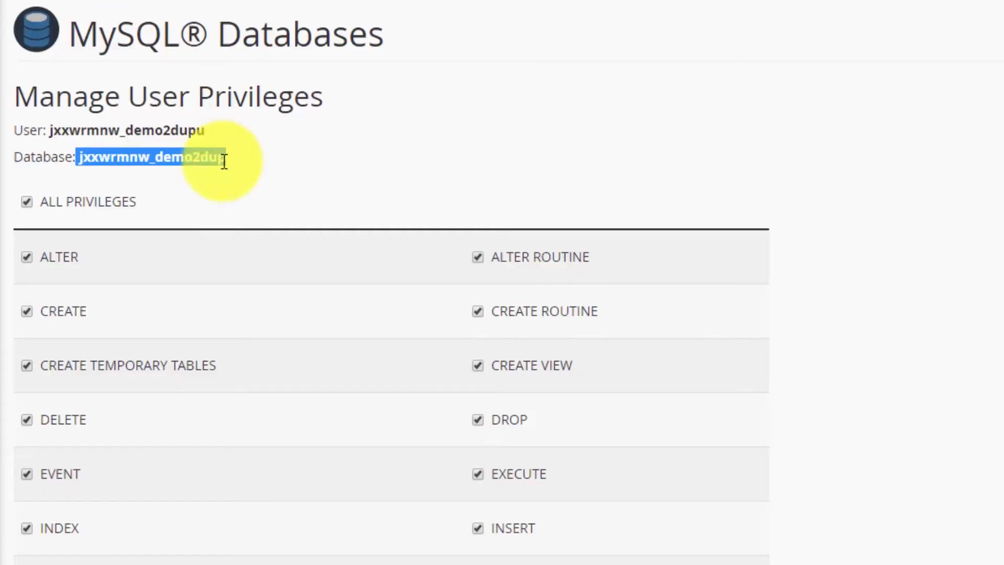
pyautogui.hotkey('alt', 'Tab')
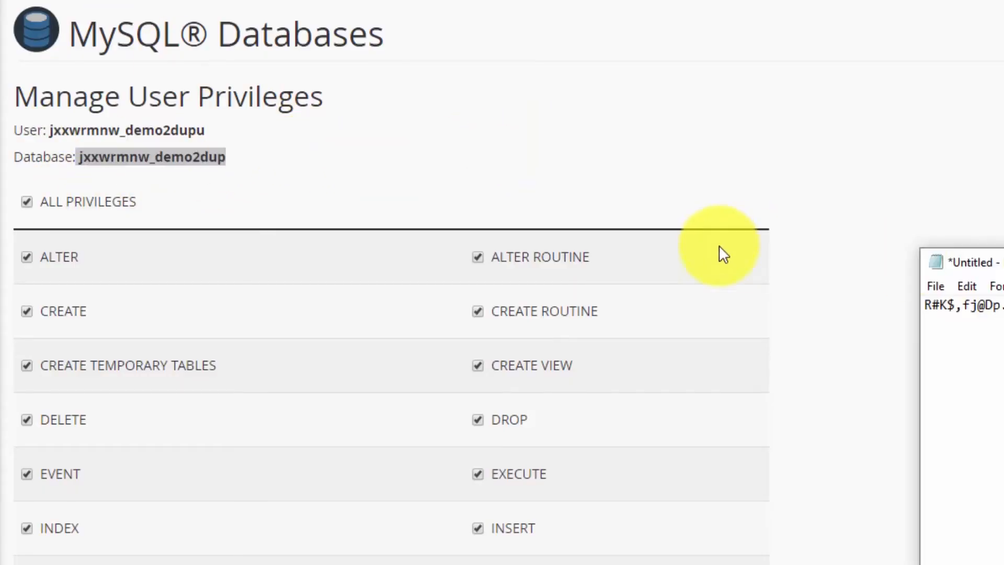
pyautogui.hotkey('ctrl', 'a')
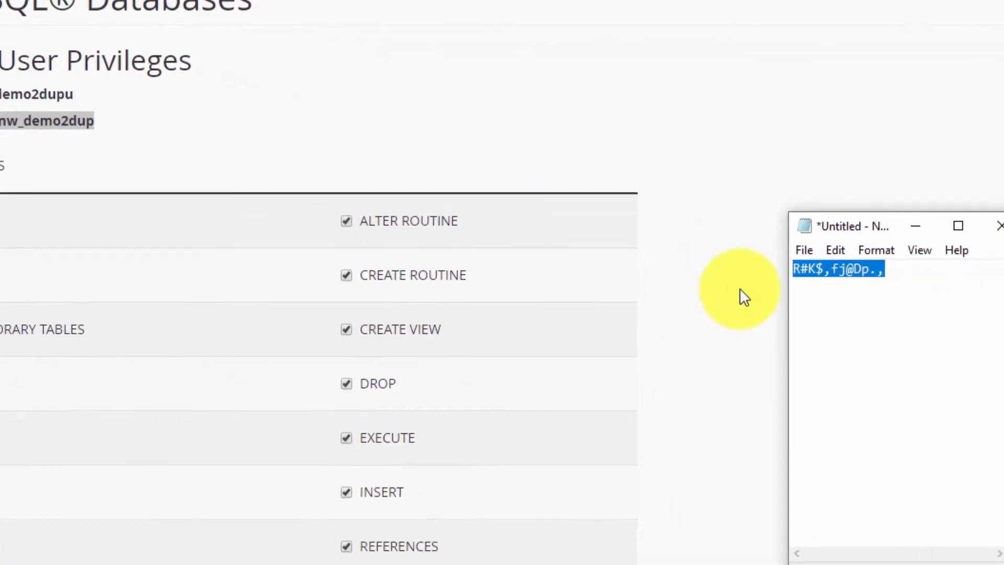
pyautogui.rightClick(968, 332)
pyautogui.click(833, 58)
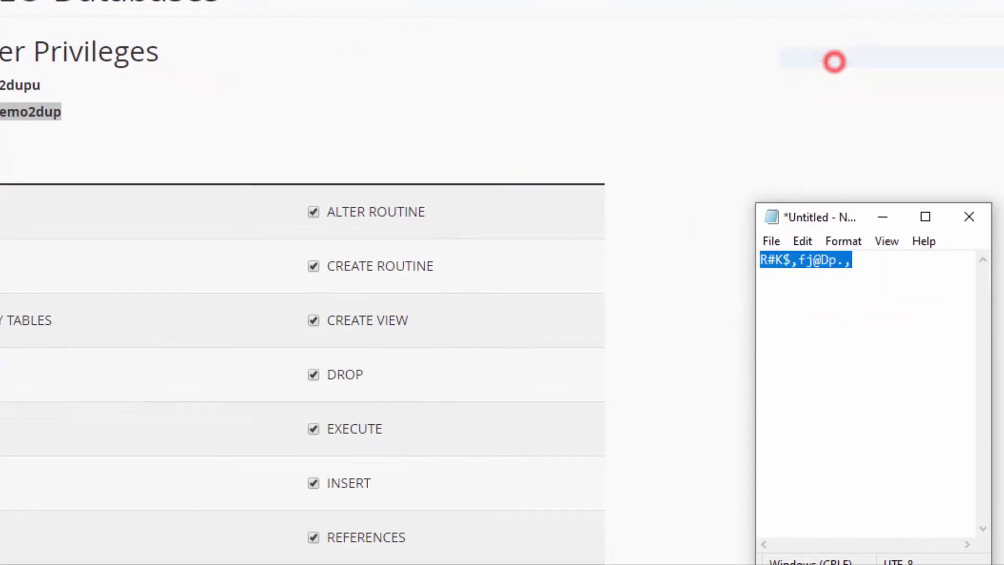
pyautogui.hotkey('alt', 'Tab')
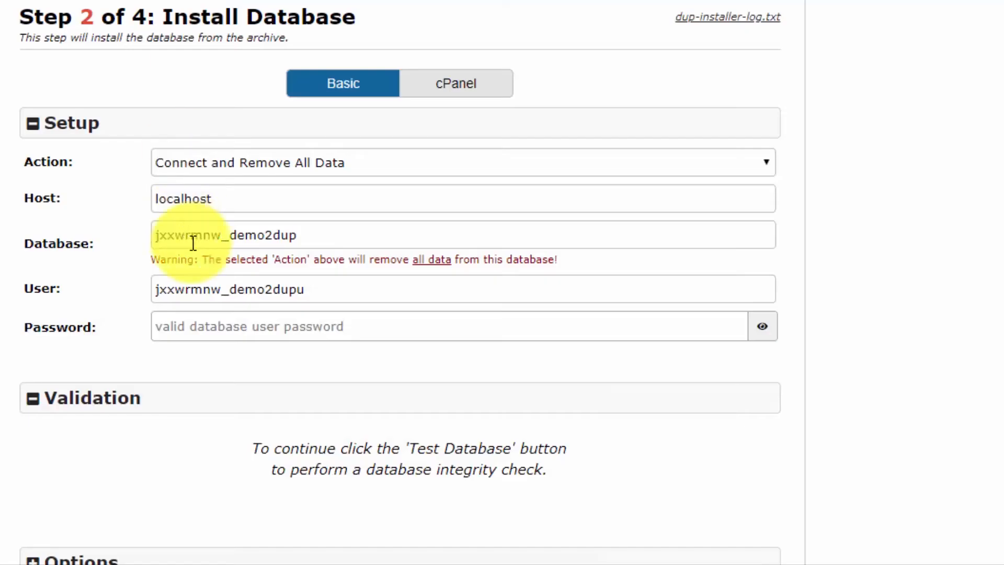
pyautogui.click(211, 323)
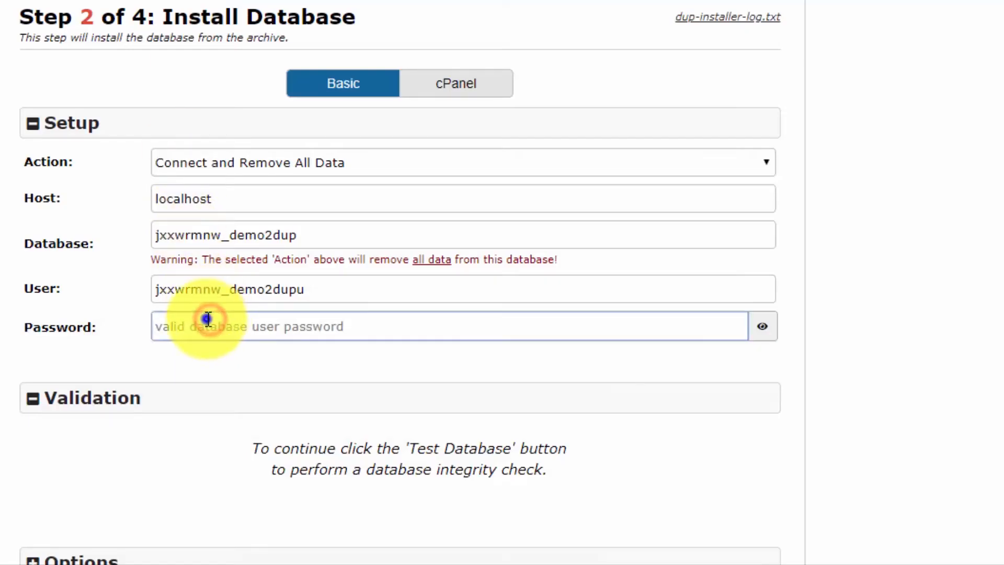
pyautogui.rightClick(208, 320)
pyautogui.click(299, 141)
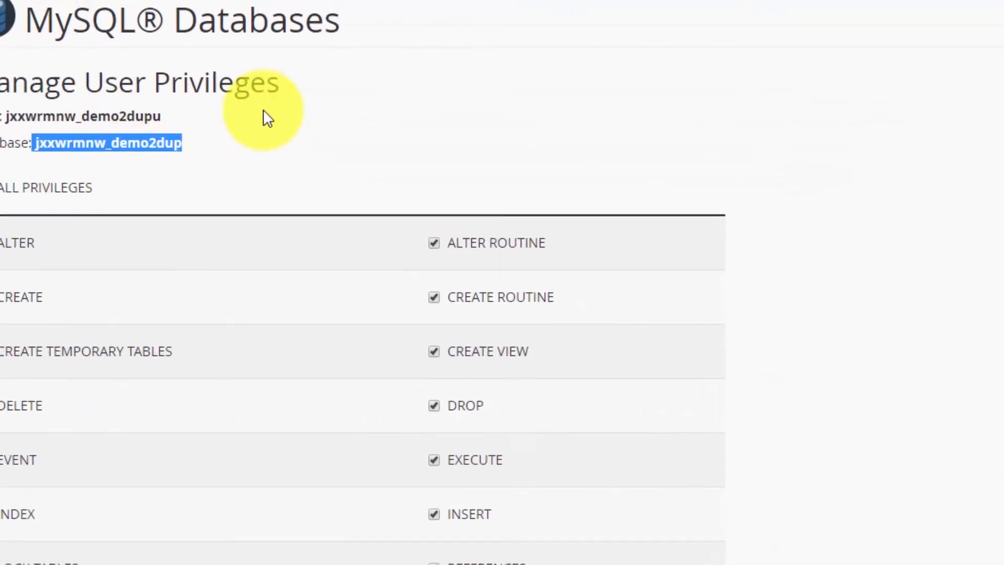
# - Save the privileges of the user demo2dupu on the database demo2dup in cPanel
pyautogui.click(263, 111)
pyautogui.scroll(-5, 302, 321)
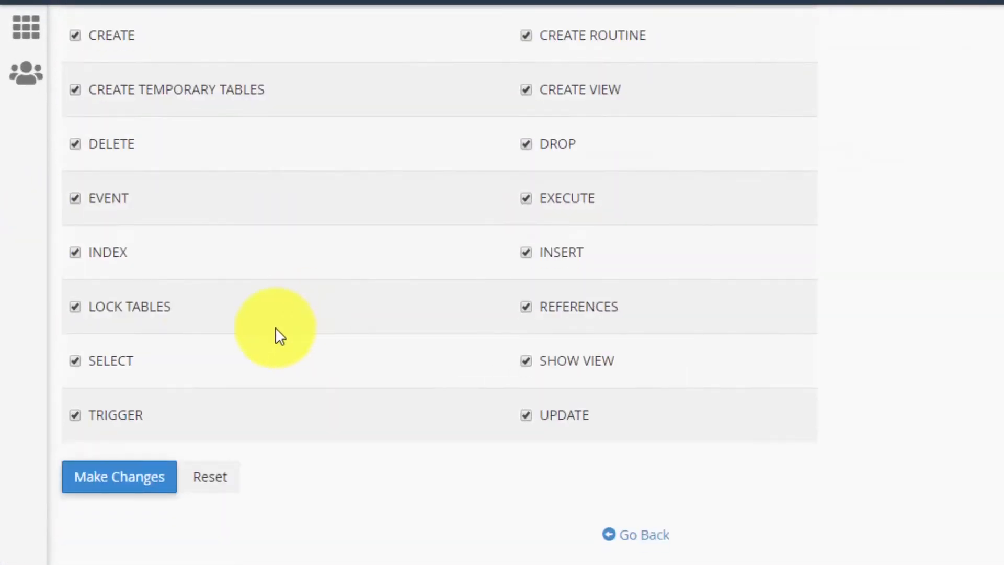
pyautogui.click(101, 485)
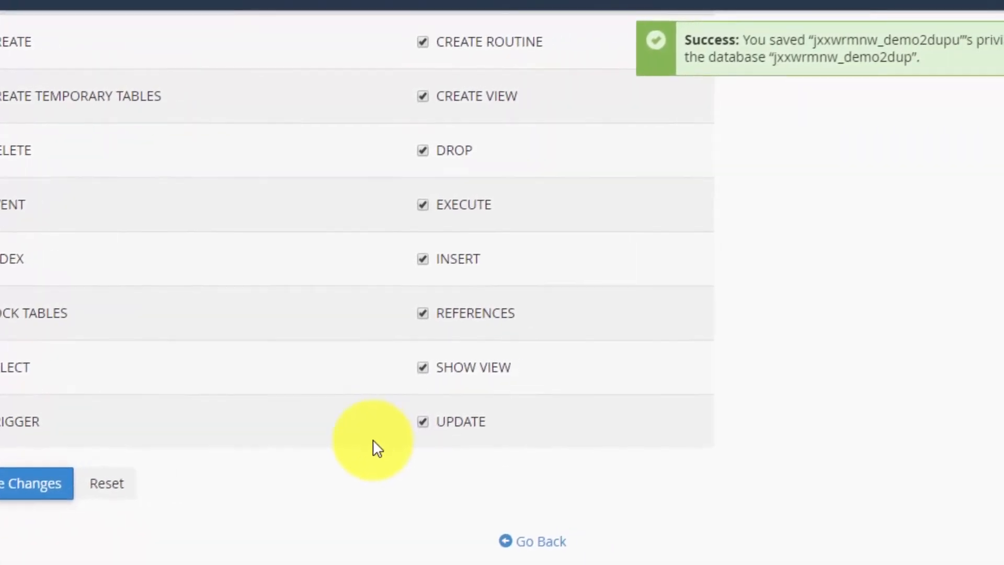
pyautogui.scroll(5, 373, 441)
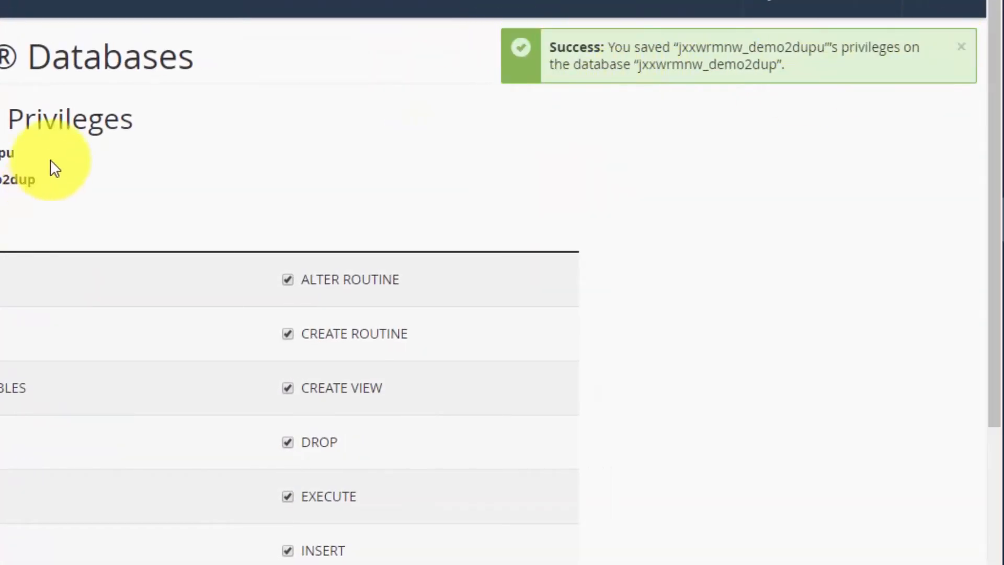
# - Test the database connection in the Duplicator installer, then continue and confirm running the installation with these database settings
pyautogui.click(235, 0)
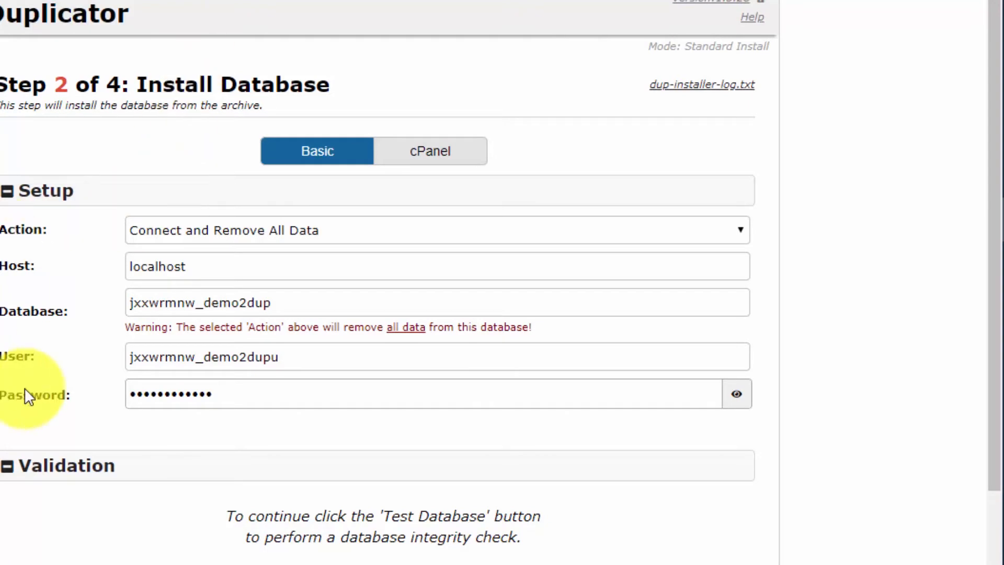
pyautogui.scroll(-3, 27, 395)
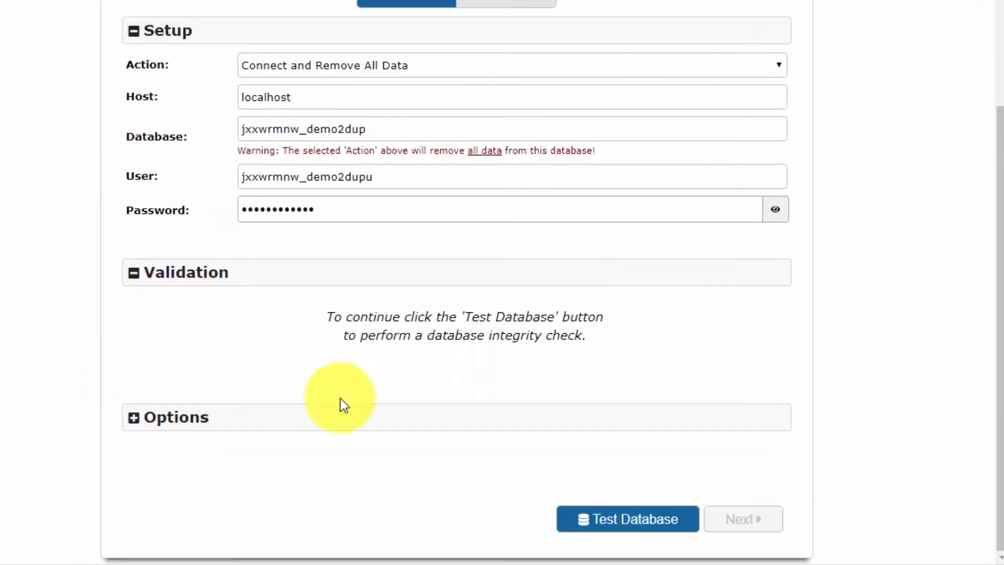
pyautogui.click(623, 519)
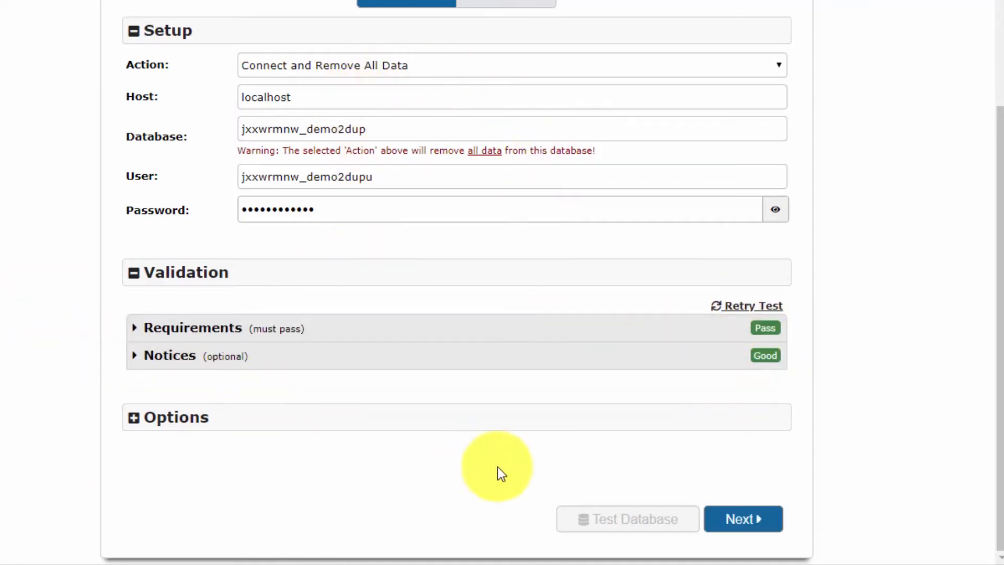
pyautogui.click(714, 510)
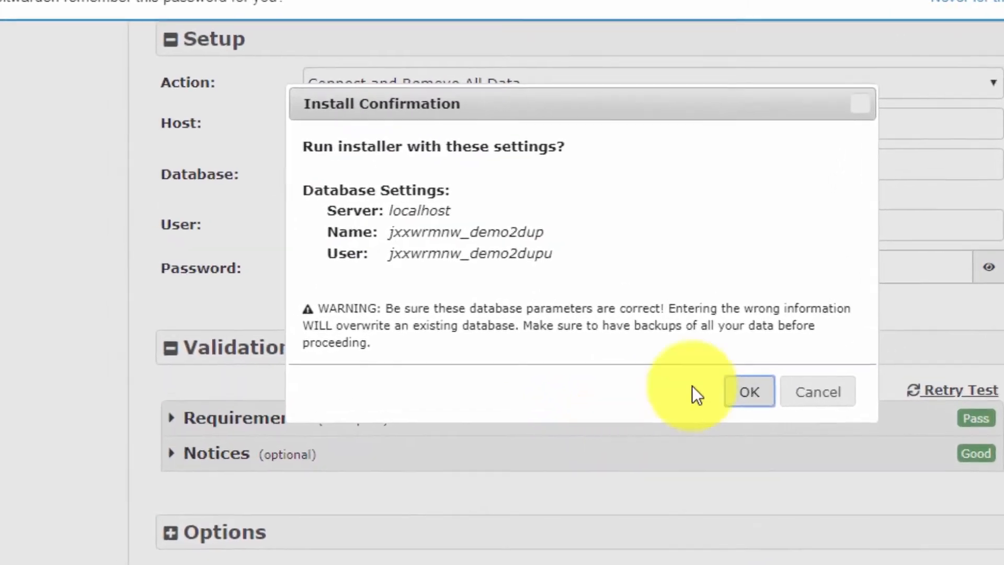
pyautogui.click(782, 408)
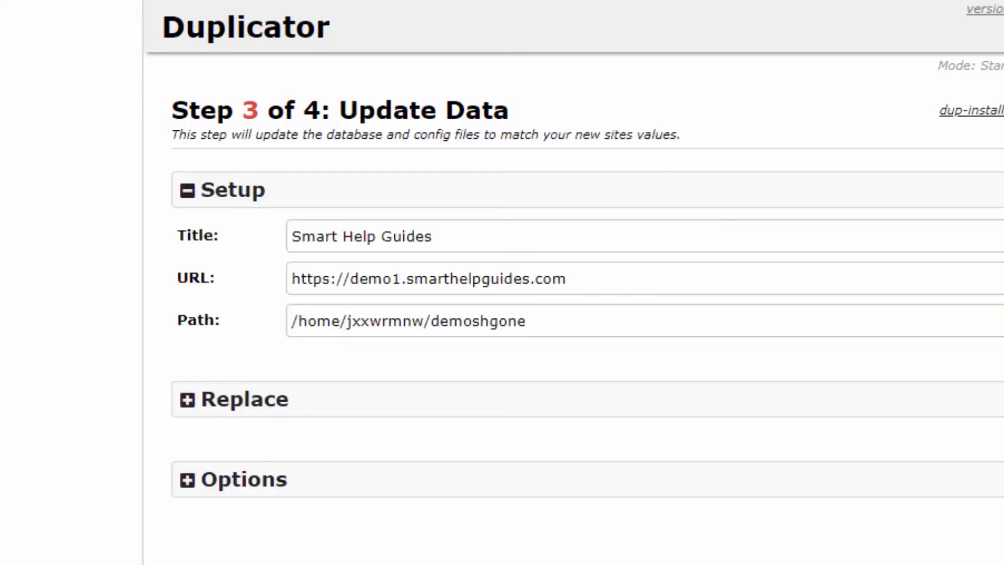
# - Examine the site Title and URL prefilled in the Setup section of the Update Data step
pyautogui.click(130, 316)
pyautogui.click(372, 248)
pyautogui.click(465, 254)
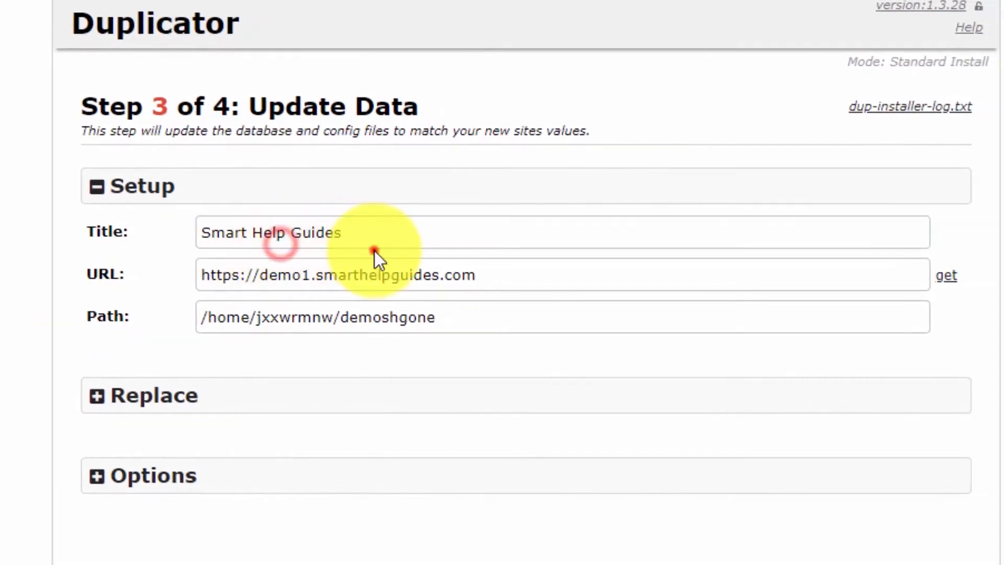
pyautogui.click(376, 240)
pyautogui.tripleClick(385, 234)
pyautogui.click(443, 246)
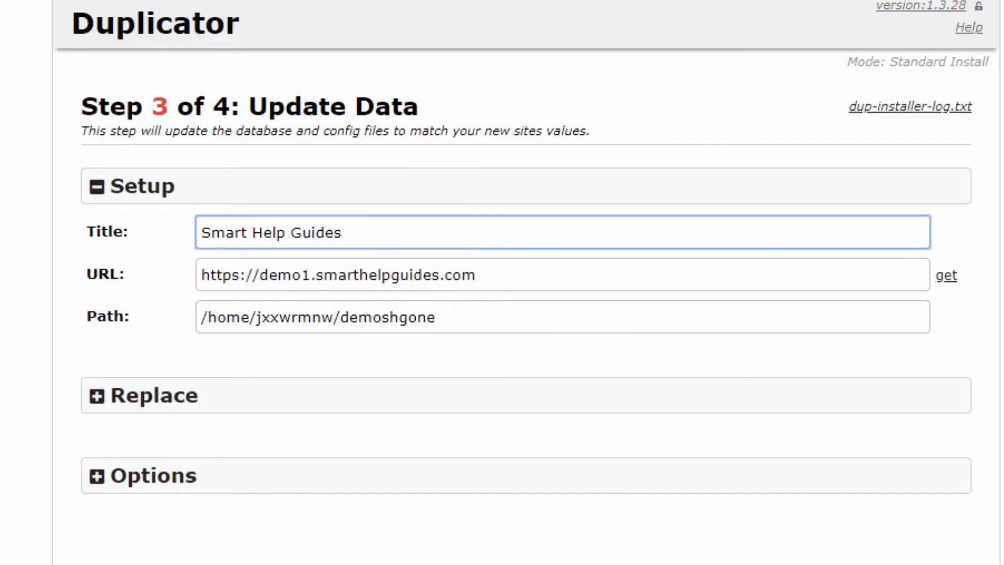
pyautogui.click(532, 562)
pyautogui.moveTo(70, 273); pyautogui.dragTo(103, 275)
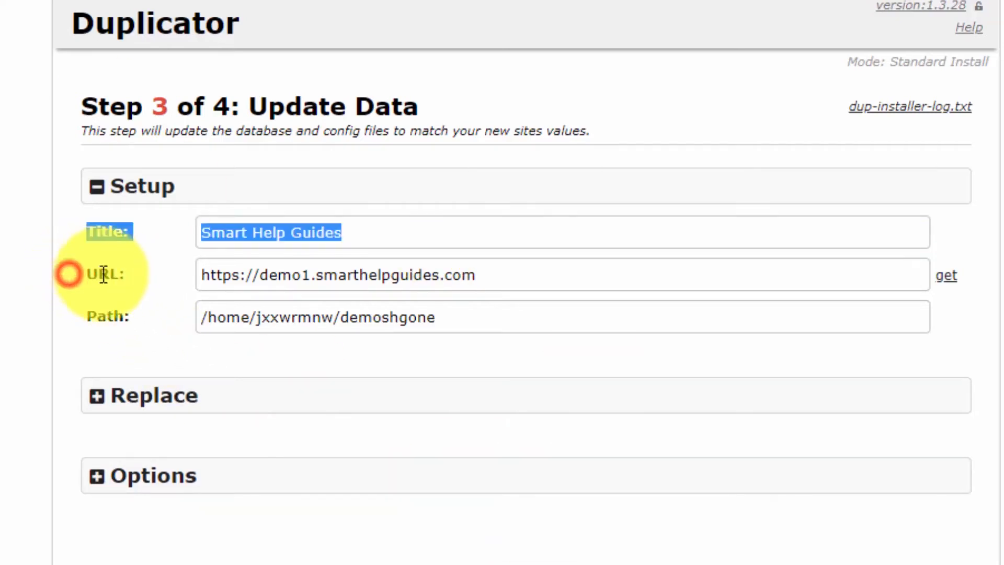
pyautogui.click(165, 274)
# - Compare the new site URL with the browser address and refill it with the automatically detected one
pyautogui.moveTo(556, 270); pyautogui.dragTo(167, 215)
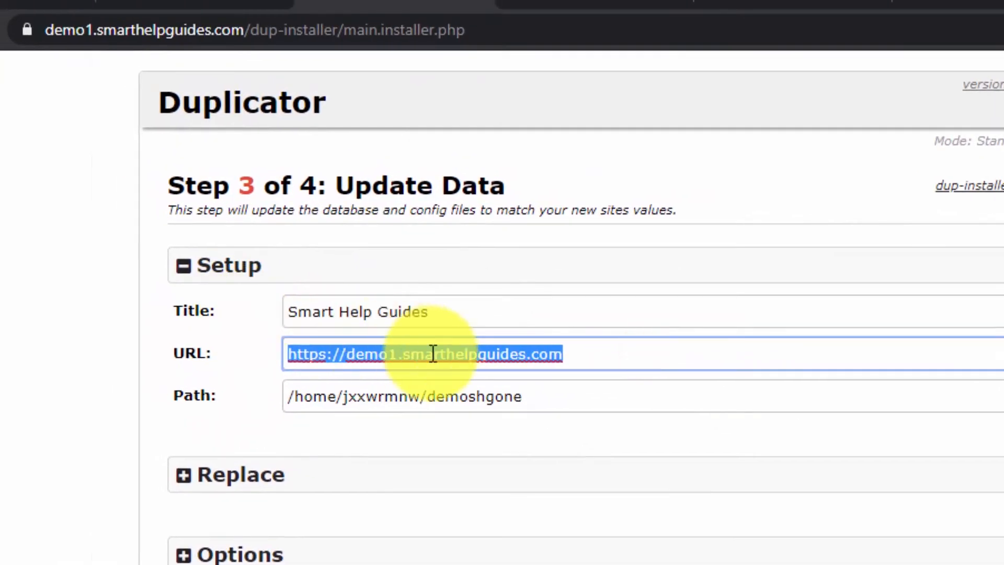
pyautogui.click(413, 332)
pyautogui.click(987, 370)
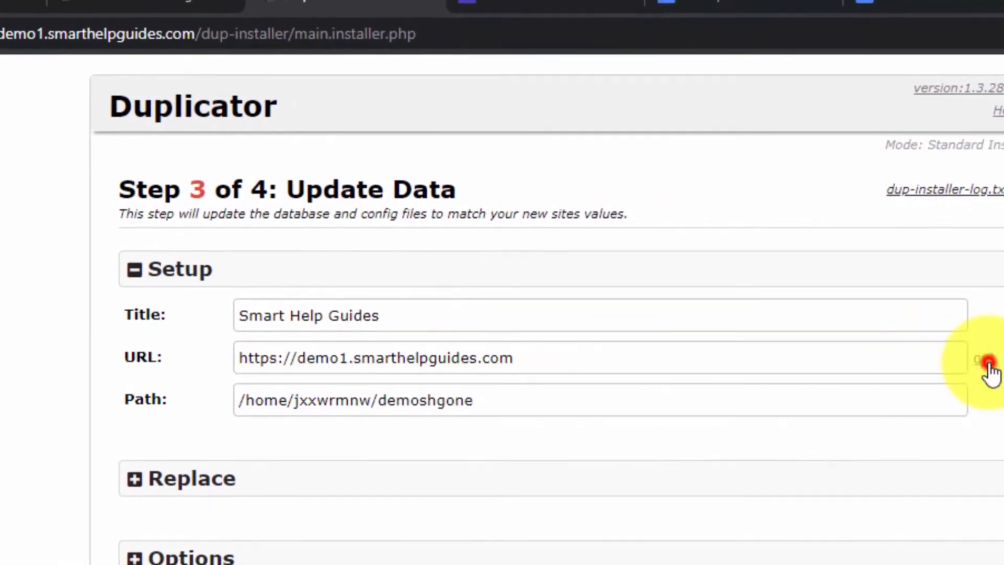
pyautogui.click(142, 348)
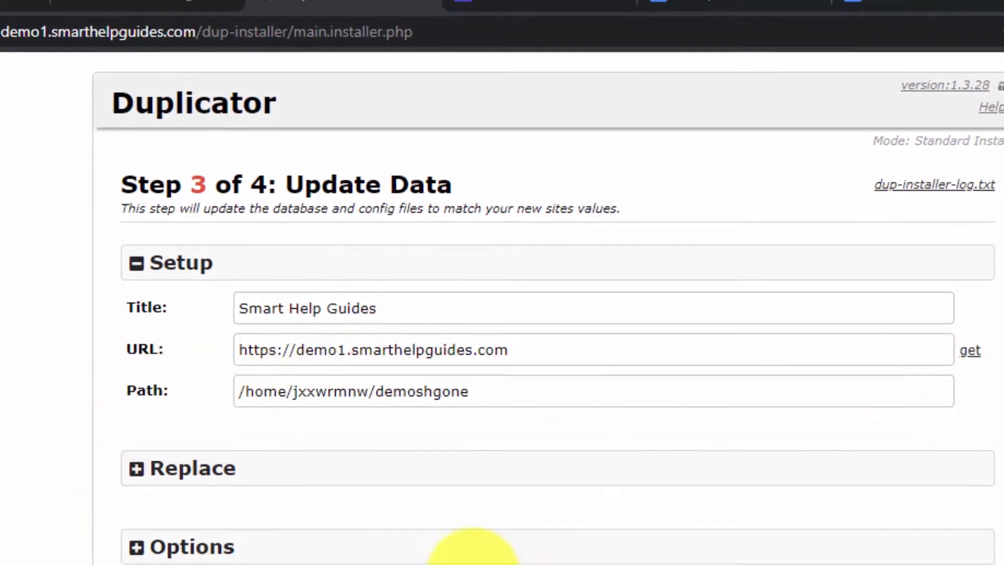
# - Expand the Replace section, read its note on additional search and replace URLs, and collapse it again
pyautogui.click(135, 470)
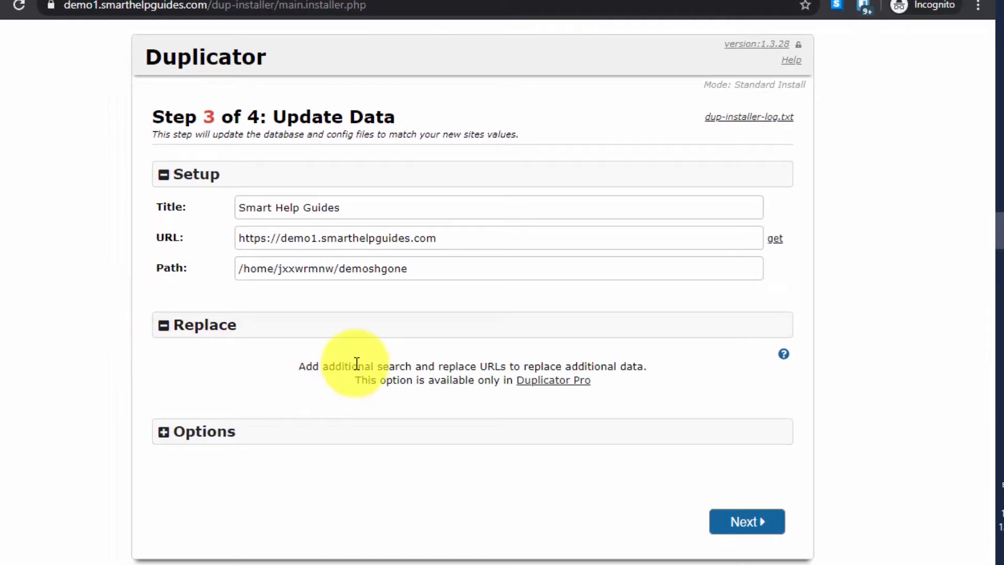
pyautogui.moveTo(356, 364); pyautogui.dragTo(410, 381)
pyautogui.click(435, 379)
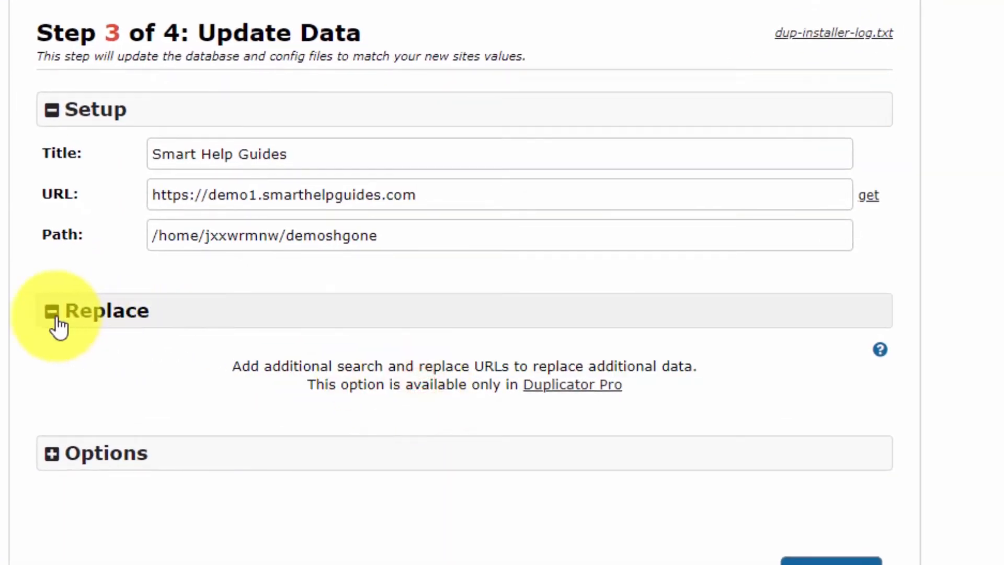
pyautogui.click(58, 322)
# - Expand the Options section and review the optional New Admin Account fields
pyautogui.click(62, 386)
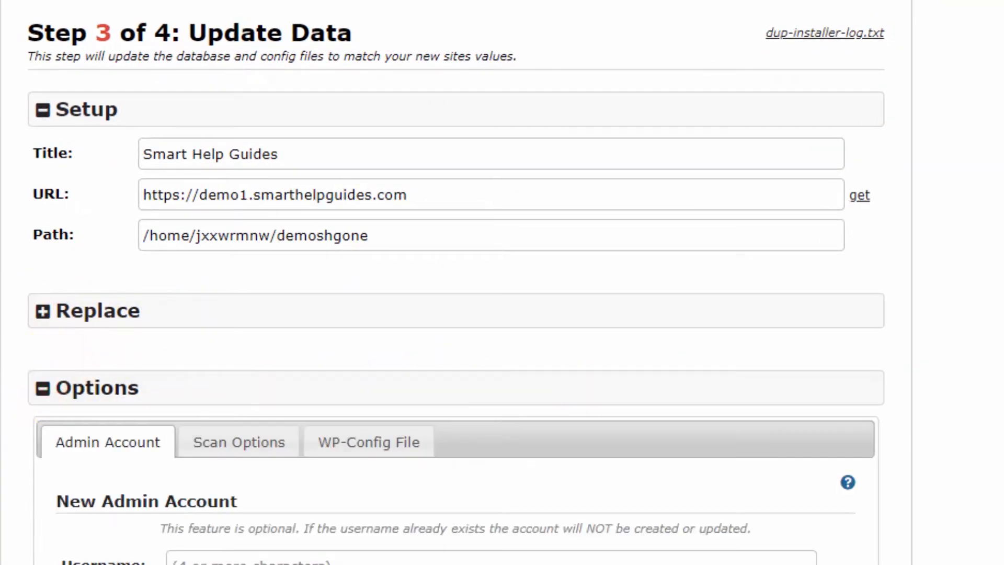
pyautogui.scroll(-4, 11, 350)
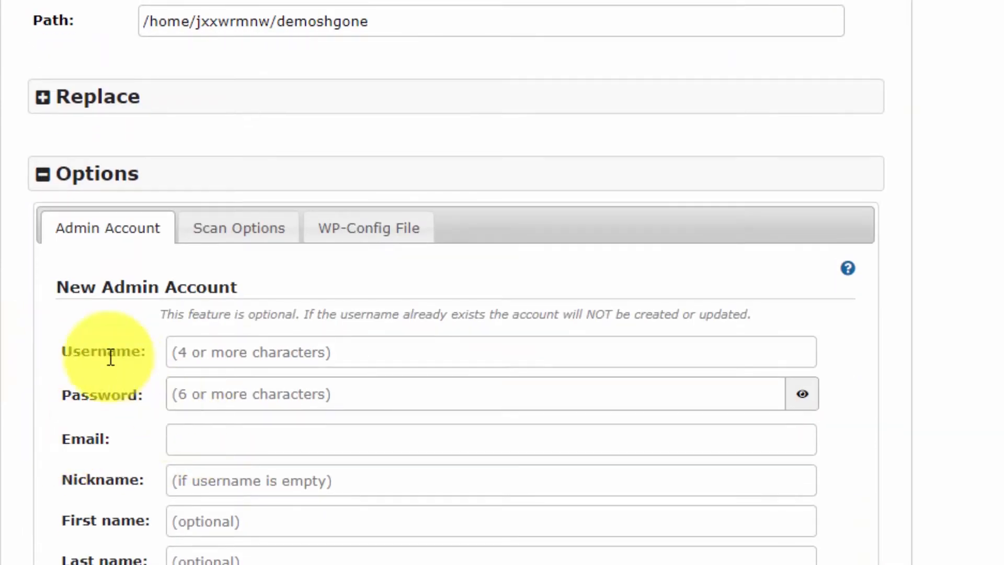
pyautogui.scroll(-2, 111, 357)
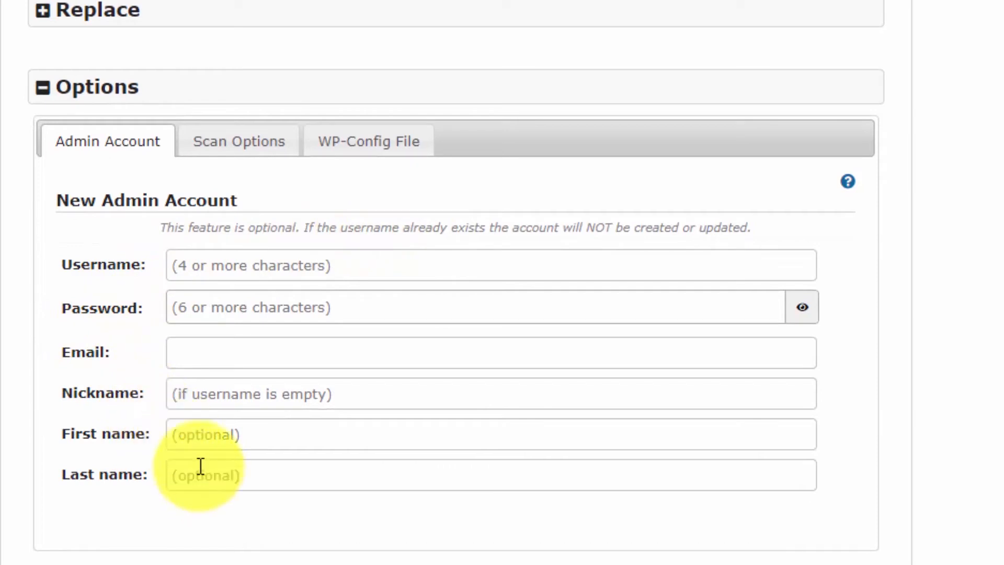
# - Review the Database Scan Options, including the site URLs, the tables to scan and the plugins to activate
pyautogui.click(242, 399)
pyautogui.click(242, 149)
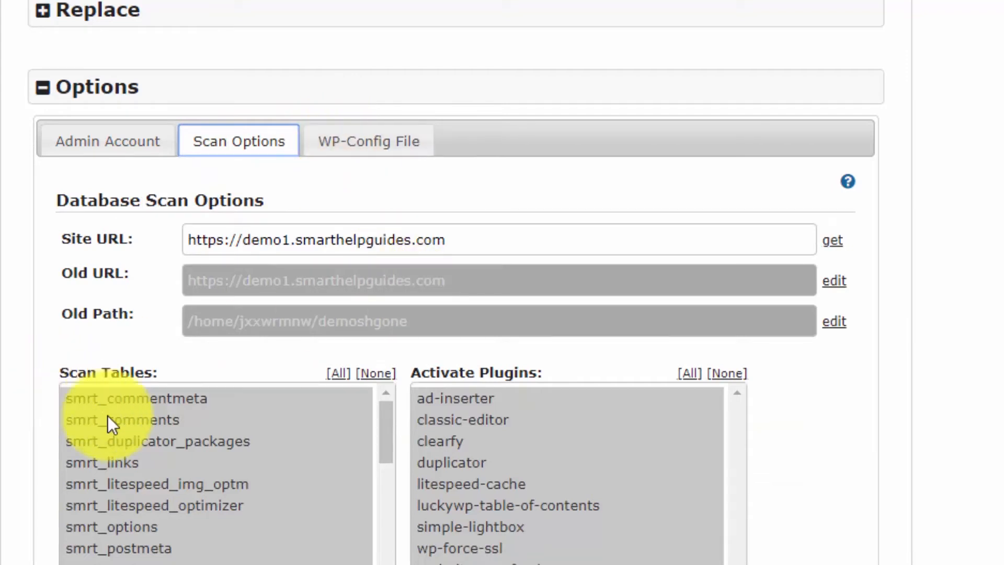
pyautogui.scroll(-3, 109, 419)
pyautogui.scroll(-3, 108, 375)
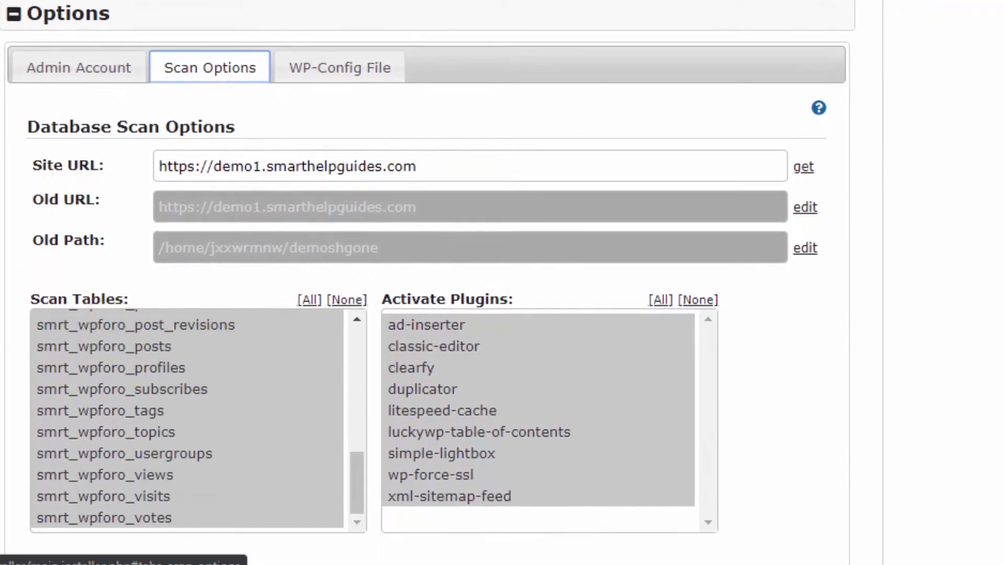
pyautogui.scroll(-3, 102, 355)
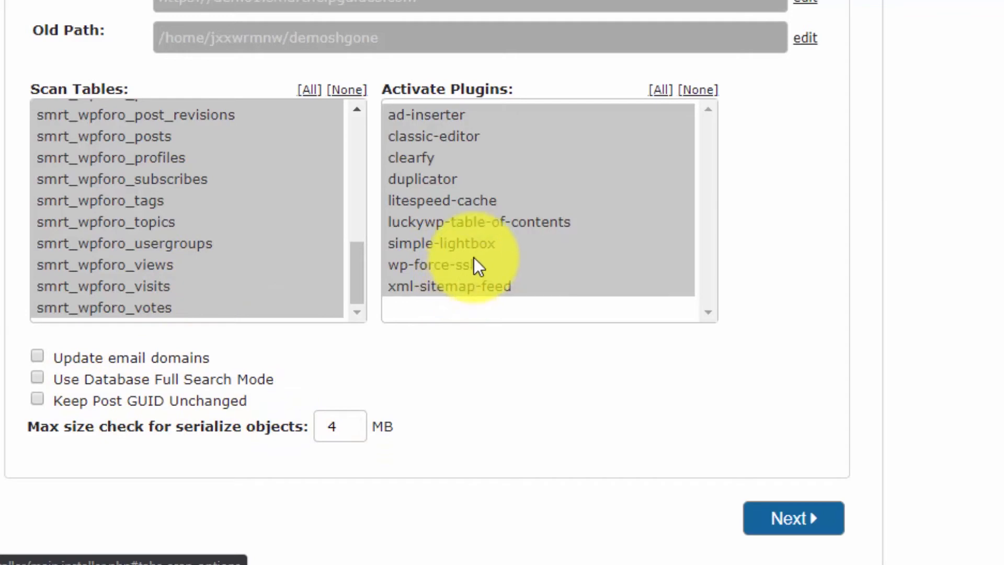
pyautogui.scroll(5, 474, 257)
pyautogui.scroll(-2, 523, 471)
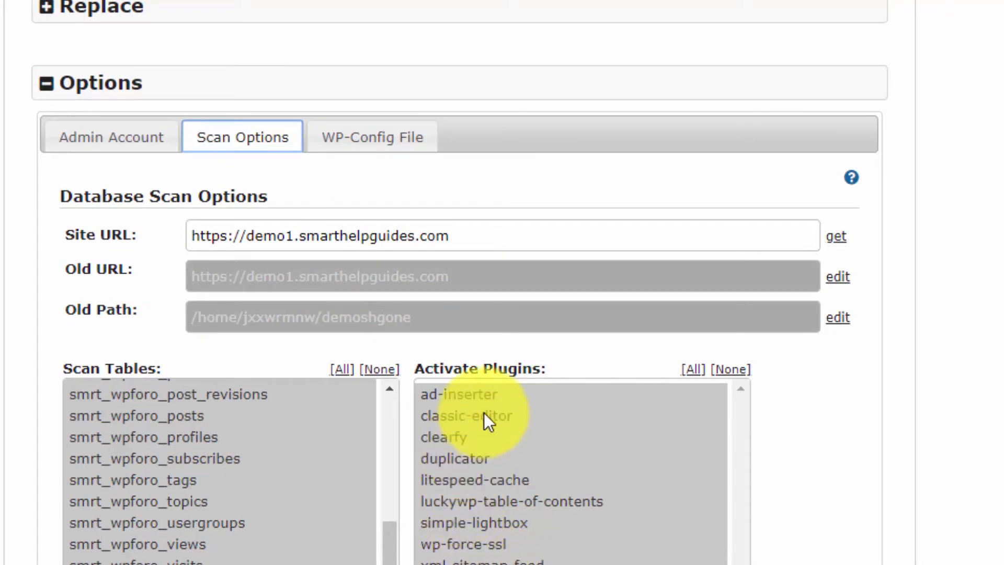
# - Review the WP-Config File cache and SSL options, and return to the New Admin Account fields
pyautogui.click(357, 138)
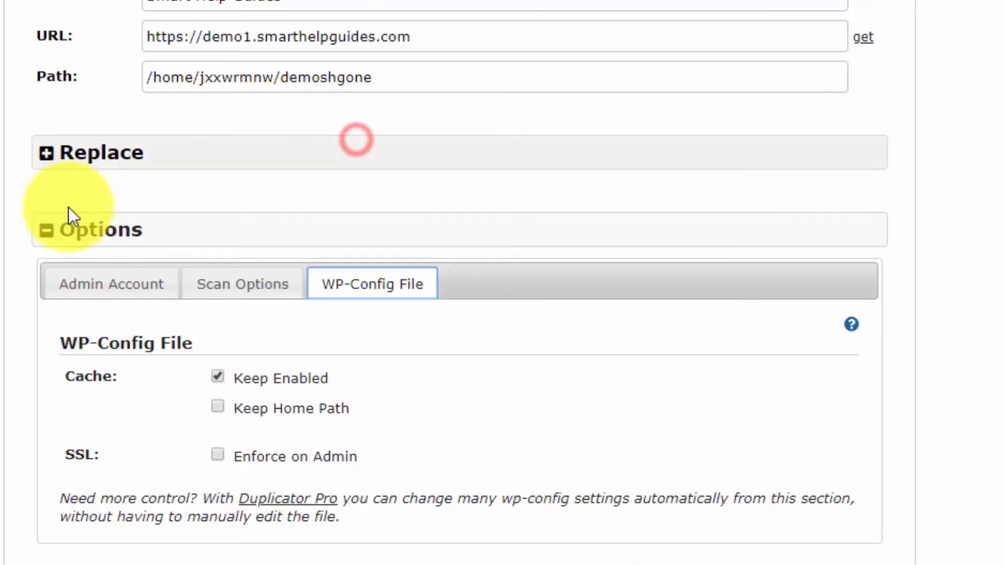
pyautogui.click(126, 285)
pyautogui.scroll(-3, 148, 307)
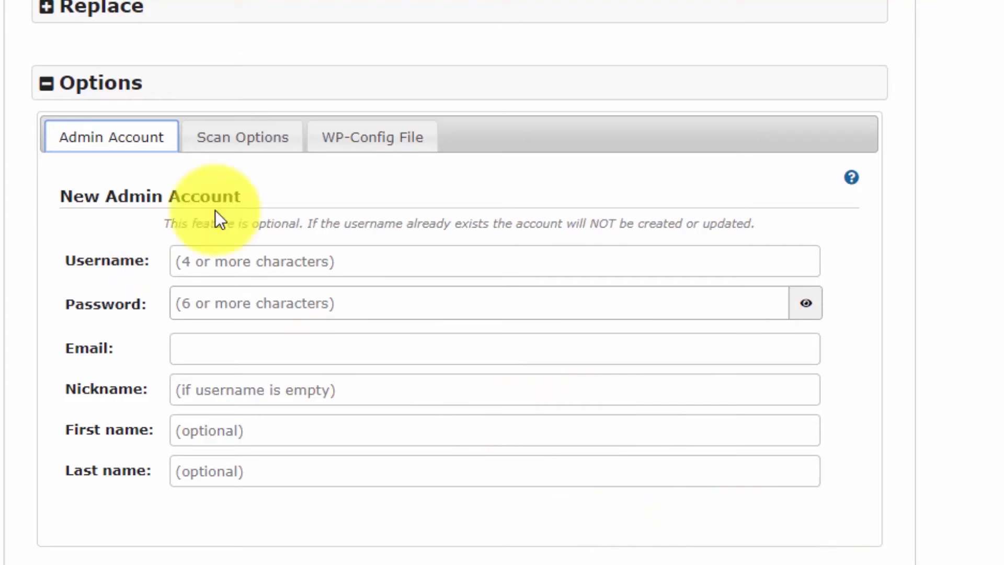
# - Collapse the Options section and run the data update to proceed to the Test Site step
pyautogui.click(86, 89)
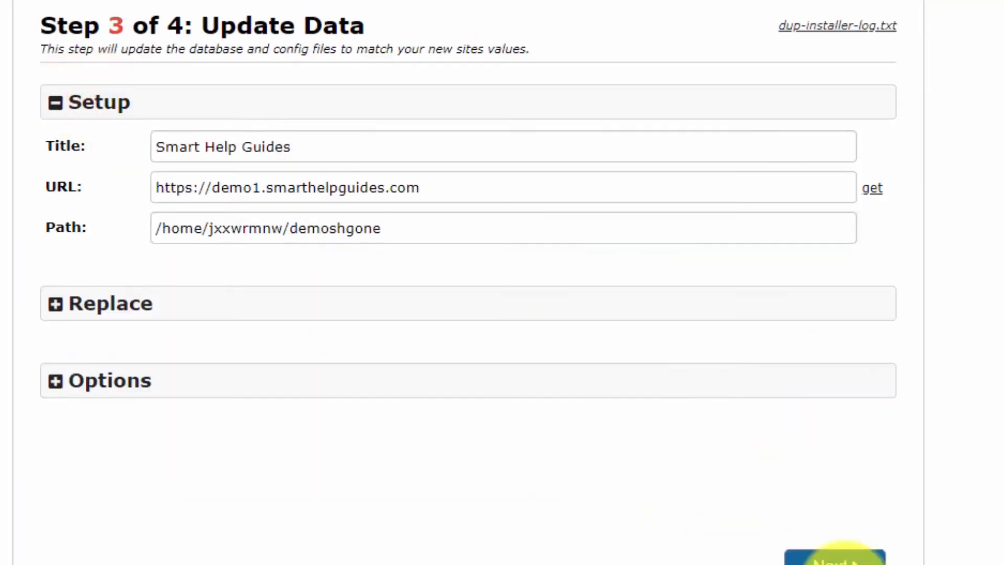
pyautogui.click(834, 559)
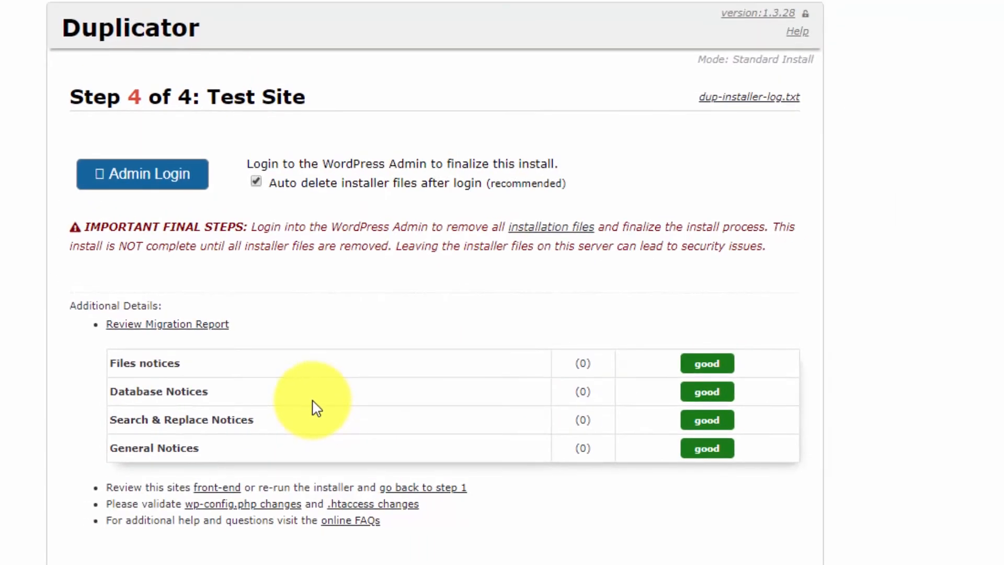
# - Turn automatic deletion of the installer files after login off and back on
pyautogui.click(256, 183)
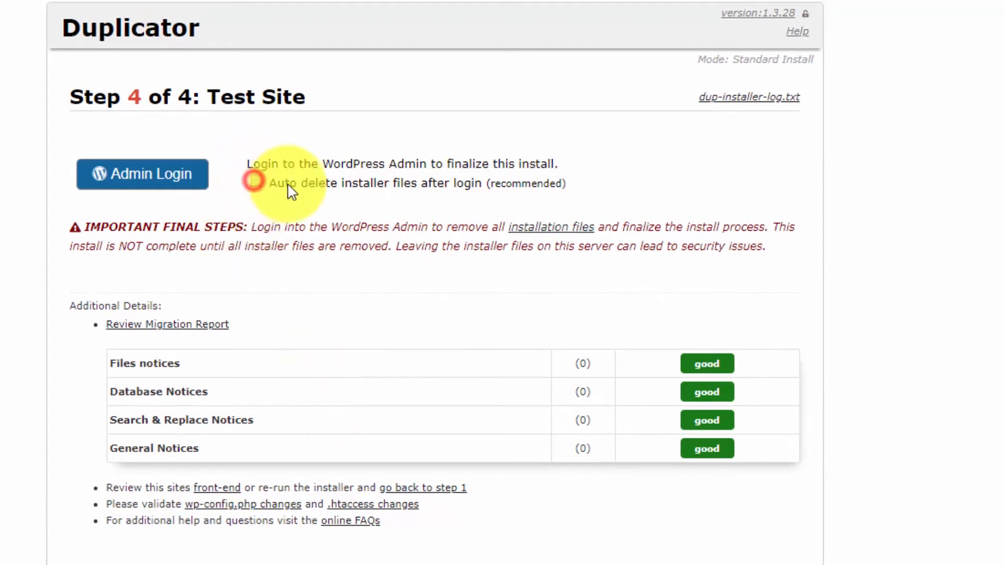
pyautogui.click(259, 179)
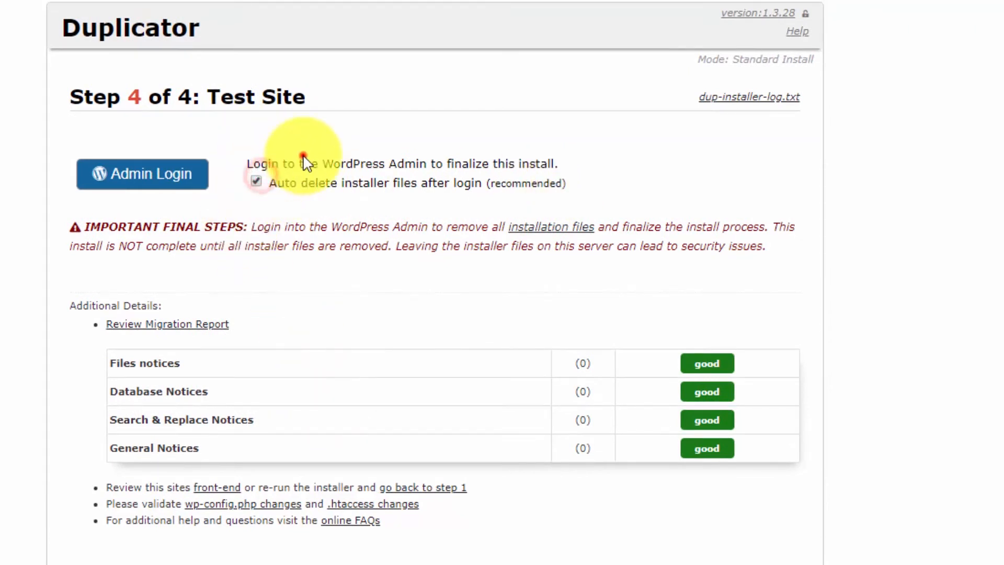
pyautogui.click(551, 140)
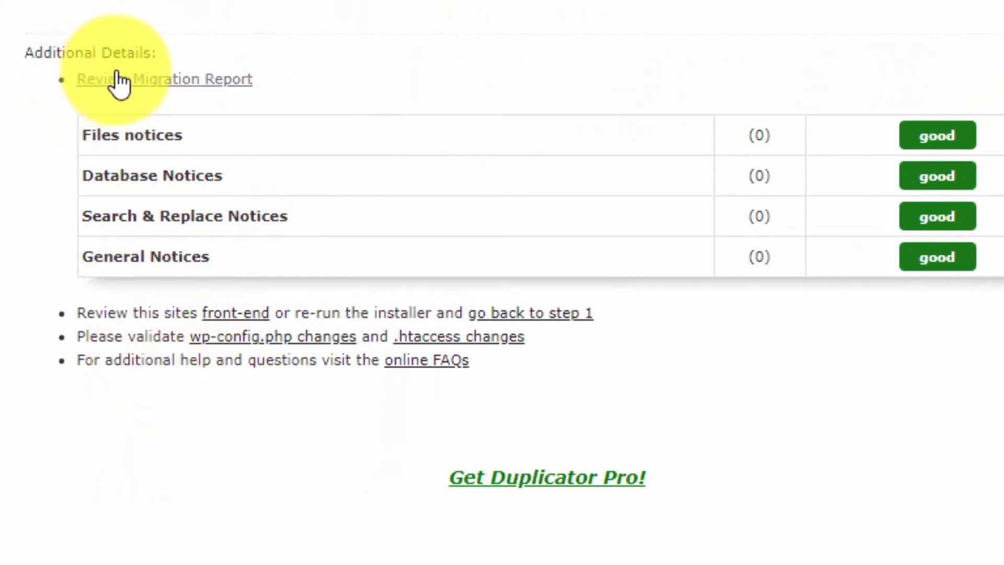
# - Expand the migration report and read its database, files, search and replace, and general notices
pyautogui.click(177, 79)
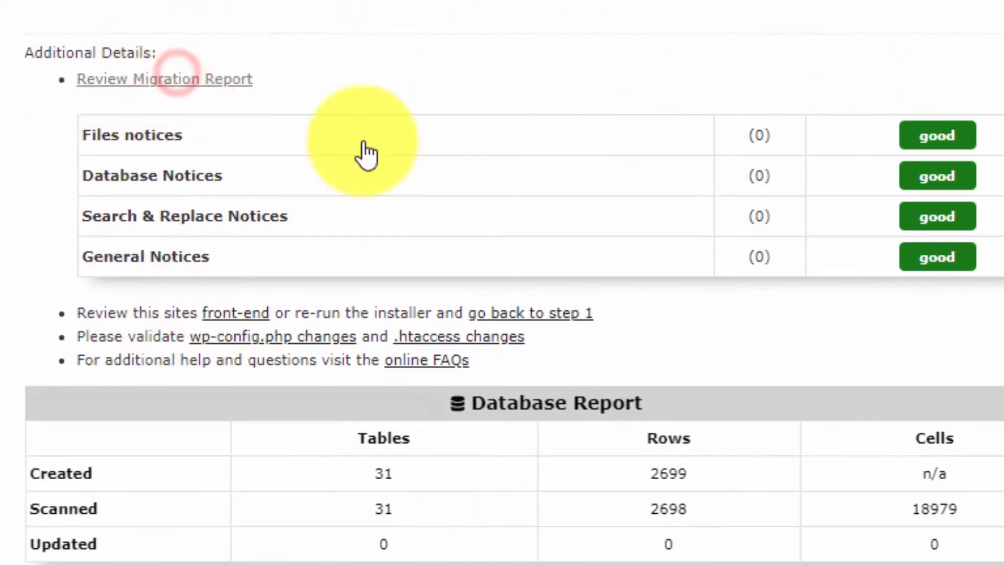
pyautogui.scroll(-5, 525, 309)
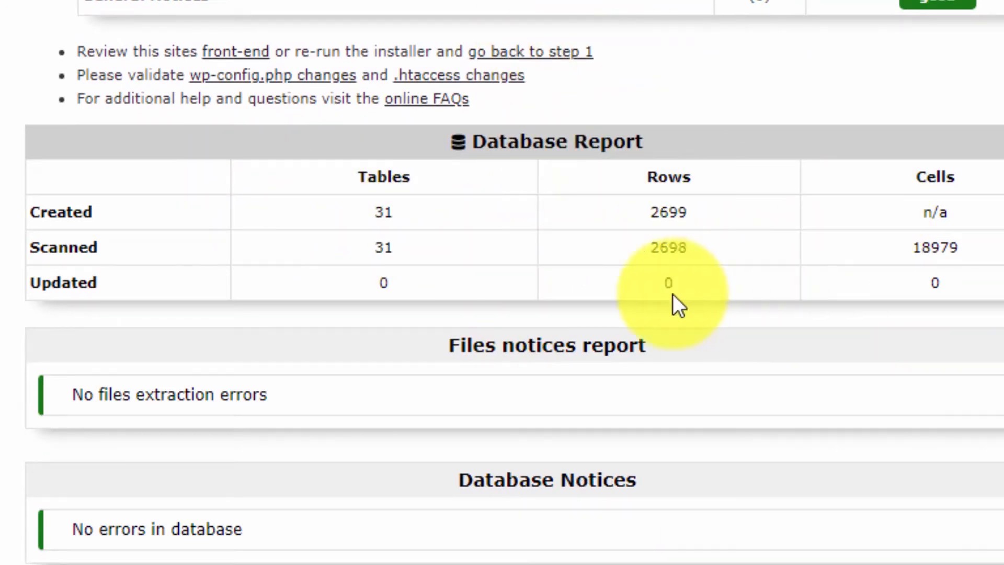
pyautogui.scroll(-3, 648, 403)
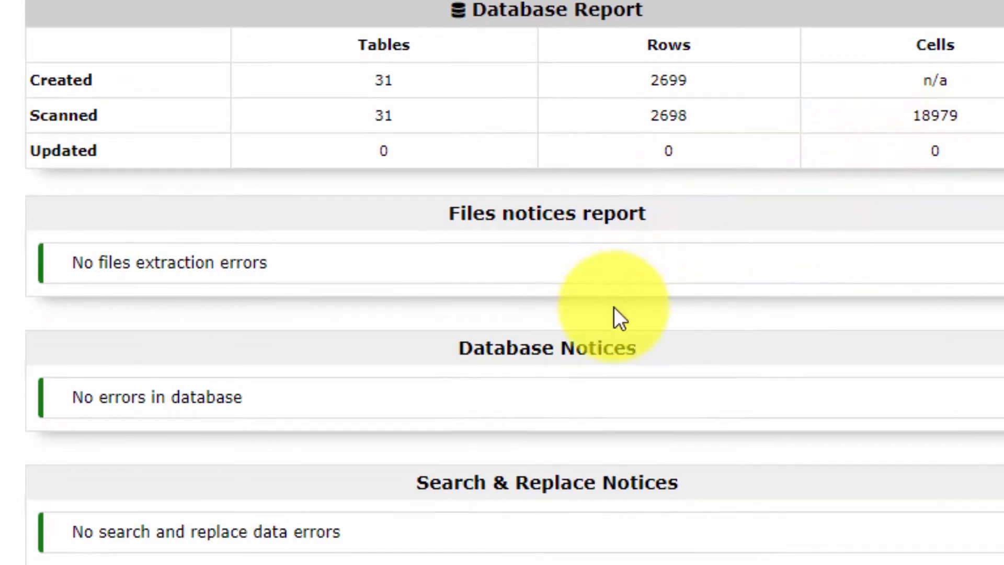
pyautogui.scroll(-5, 612, 322)
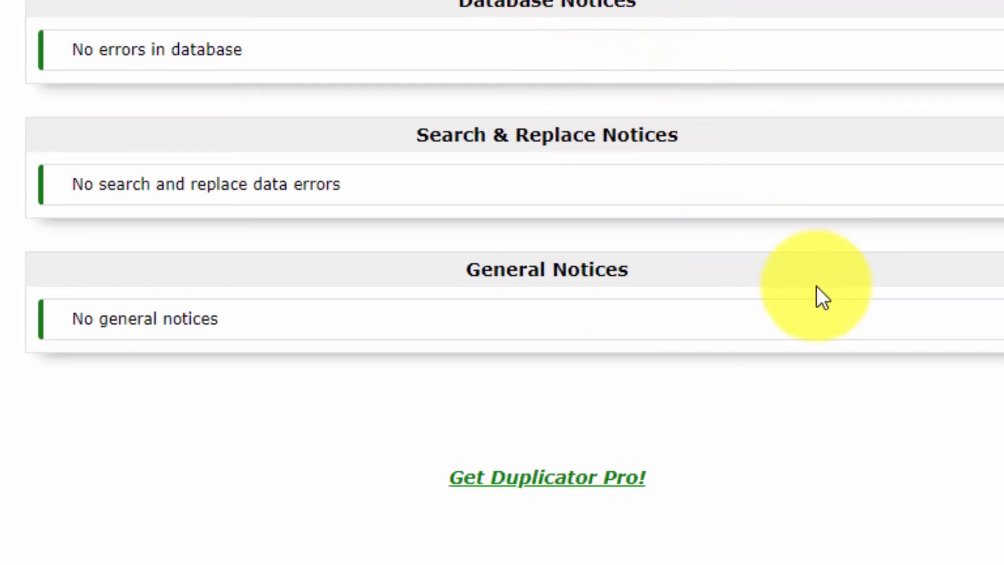
pyautogui.scroll(8, 817, 287)
pyautogui.scroll(5, 816, 287)
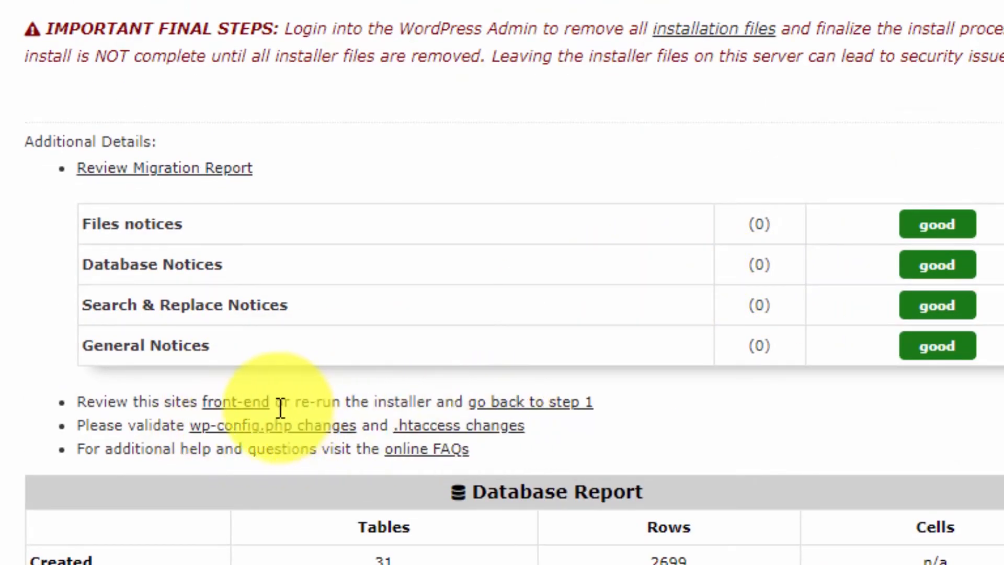
# - Open the migrated site's front-end in a new browser tab and switch to it
pyautogui.rightClick(239, 406)
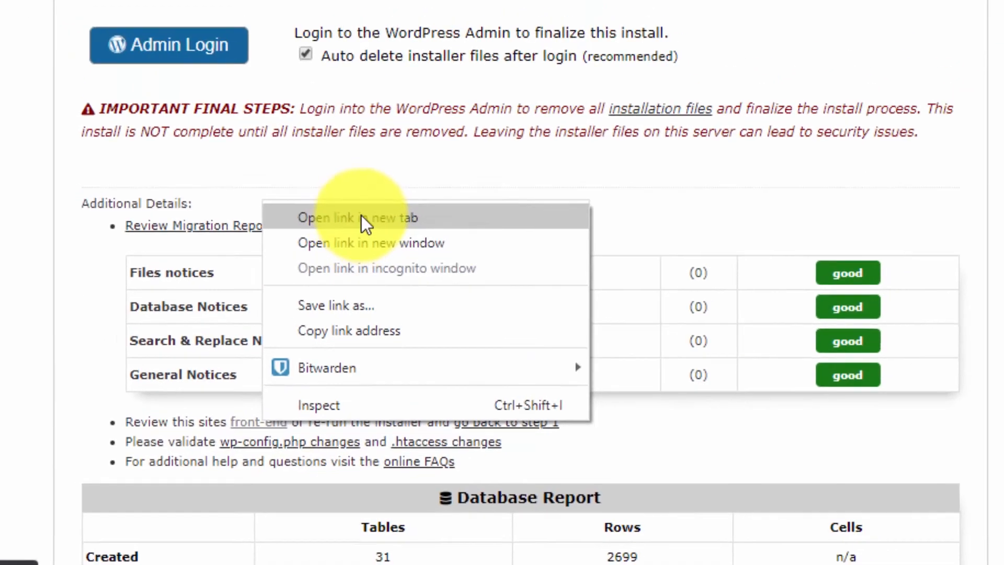
pyautogui.click(366, 157)
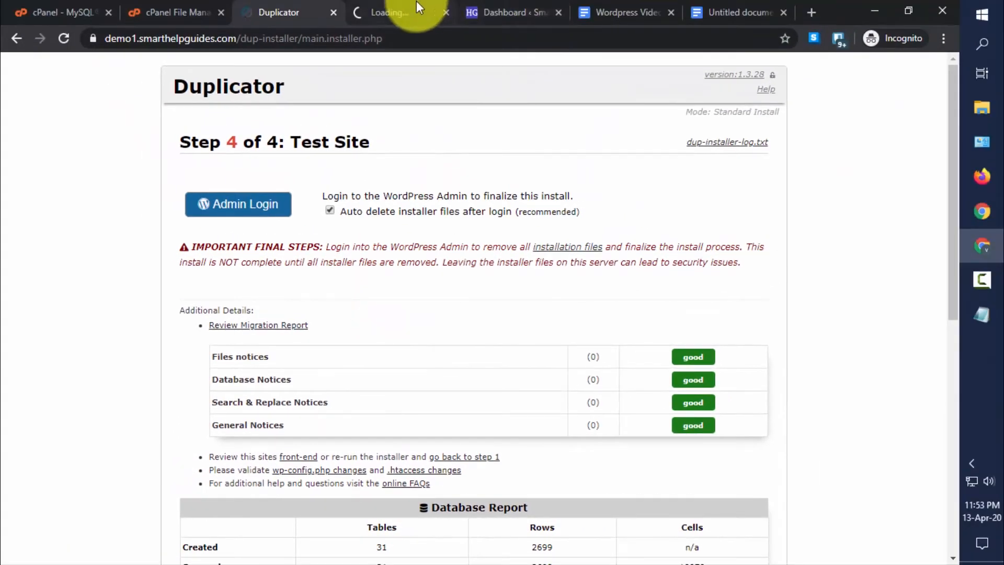
pyautogui.click(397, 9)
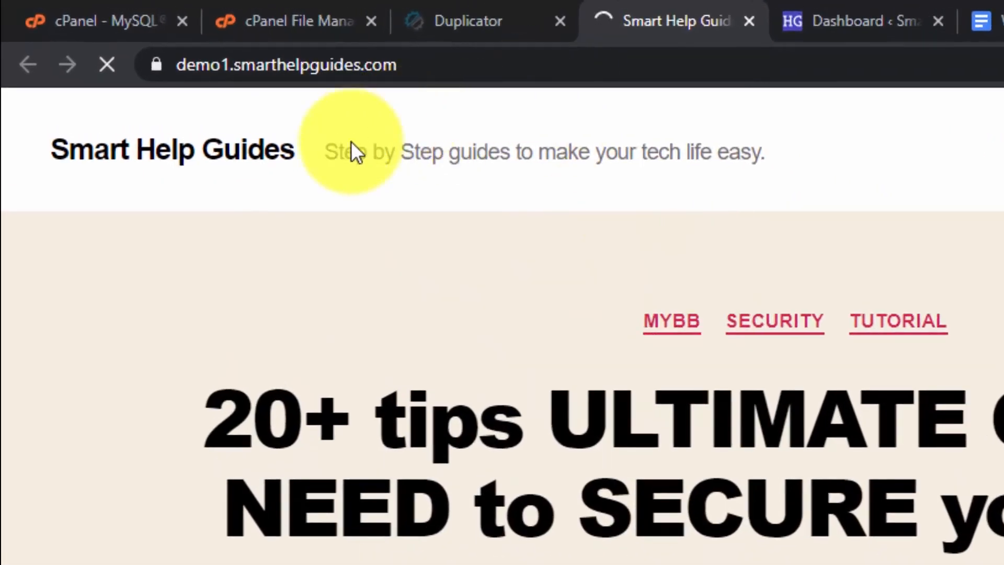
# - Check the migrated site's address, title, tagline and home page posts on demo1.smarthelpguides.com
pyautogui.moveTo(412, 65); pyautogui.dragTo(175, 64)
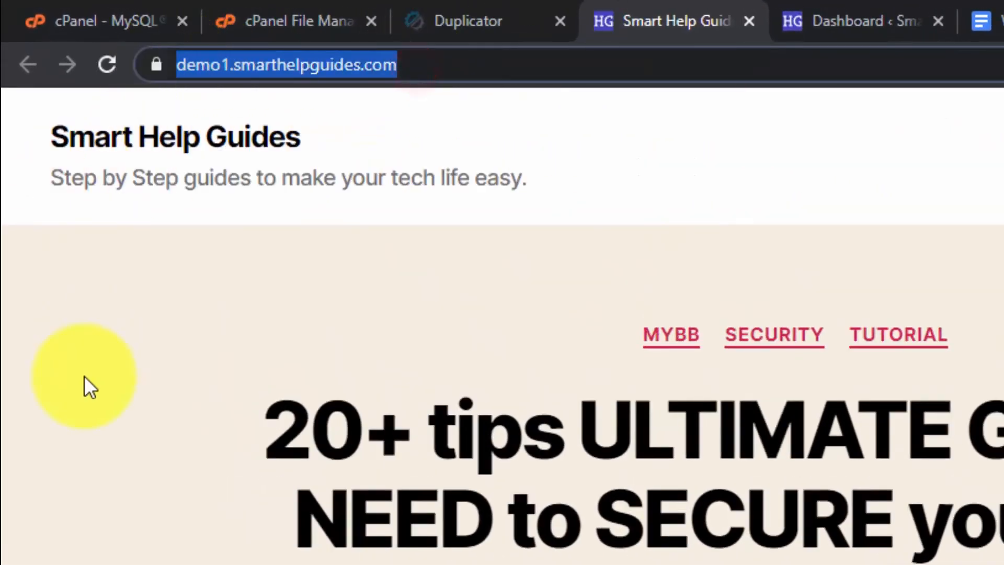
pyautogui.click(84, 375)
pyautogui.moveTo(41, 170); pyautogui.dragTo(681, 170)
pyautogui.click(5, 288)
pyautogui.scroll(-2, 223, 516)
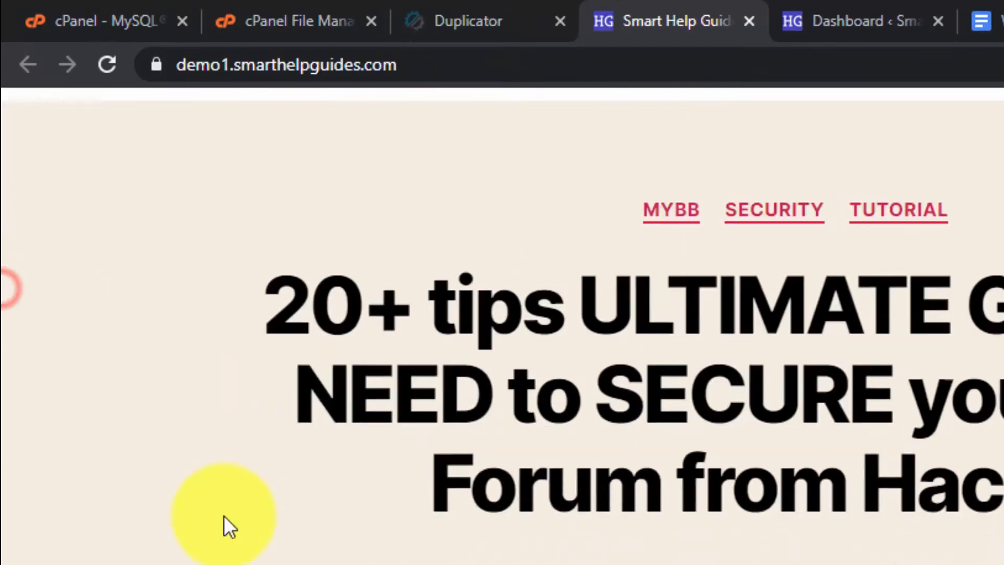
pyautogui.scroll(-20, 224, 516)
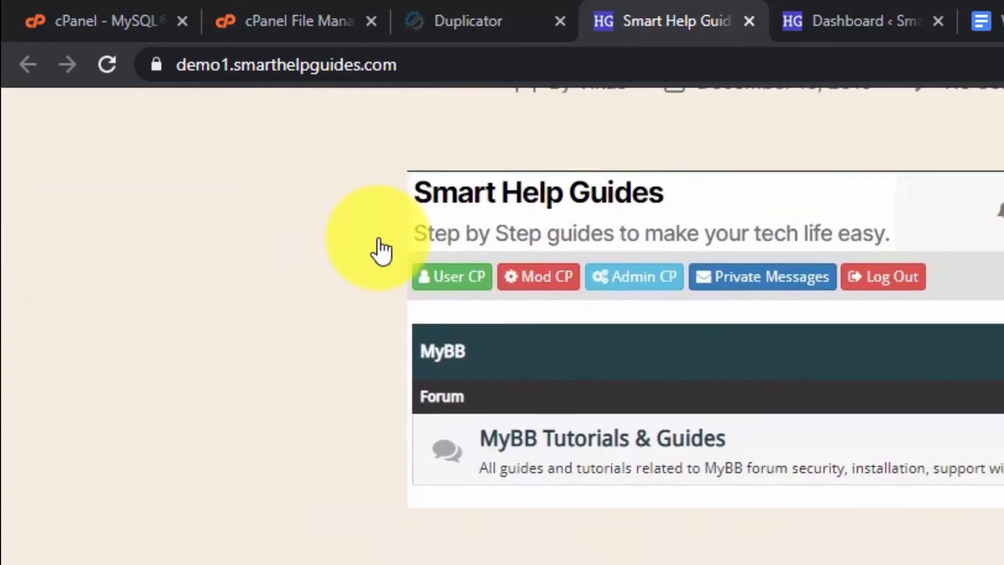
pyautogui.scroll(10, 378, 246)
# - Visit the original smarthelpguides.com front page from its WordPress dashboard and look through it
pyautogui.click(821, 8)
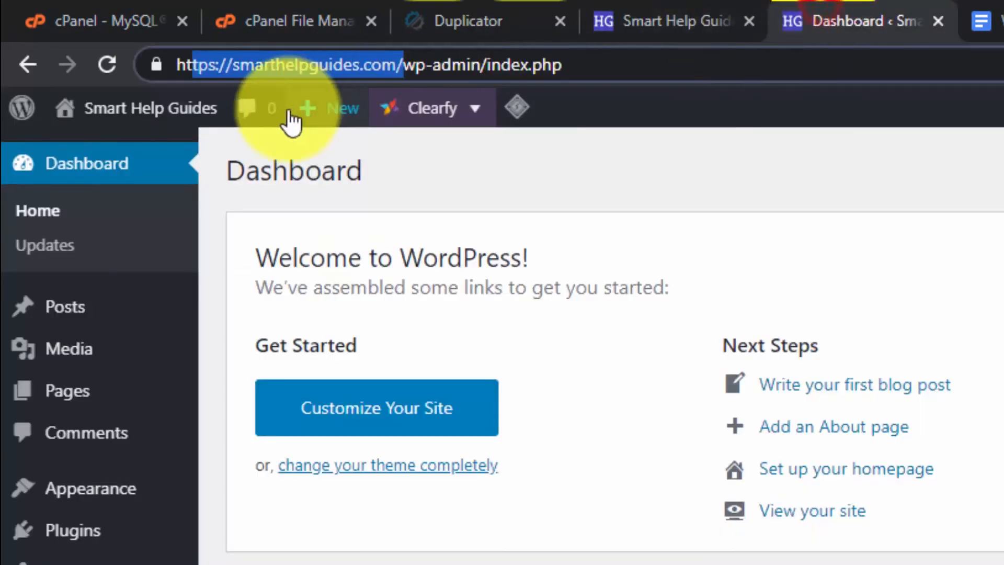
pyautogui.moveTo(131, 126)
pyautogui.click(105, 156)
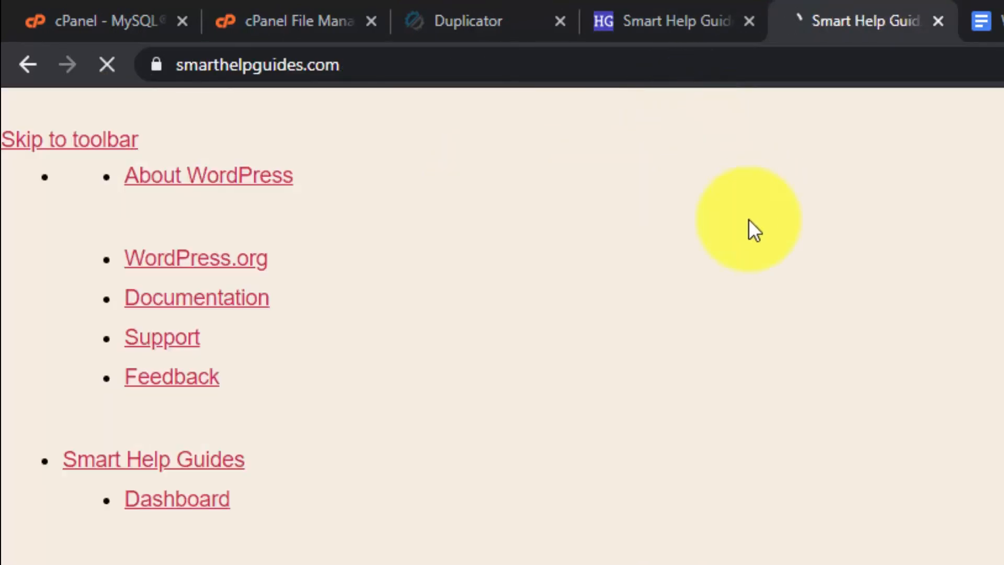
pyautogui.scroll(-5, 732, 187)
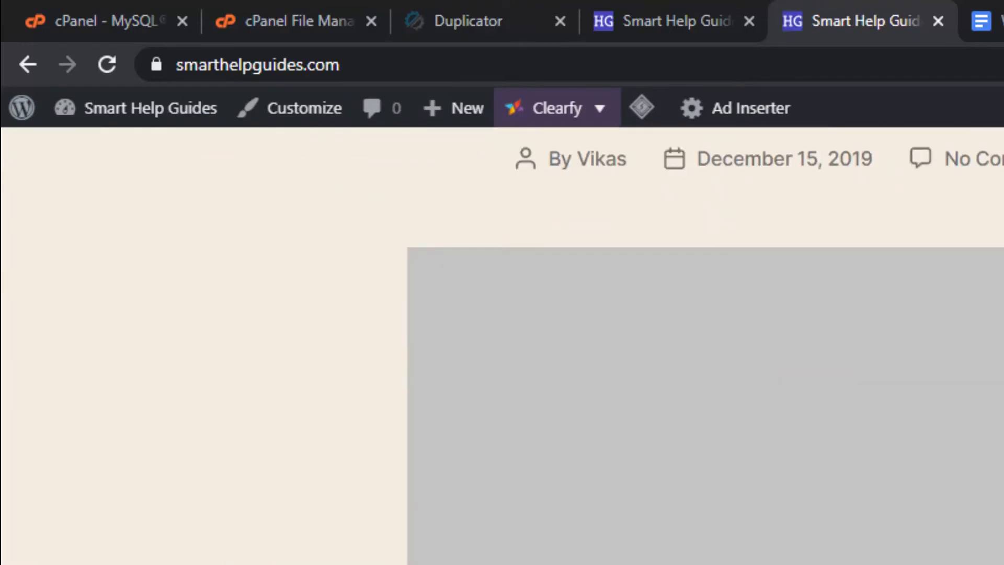
pyautogui.scroll(5, 840, 148)
# - Compare the migrated site's home page with the original by switching back and forth between them
pyautogui.click(680, 7)
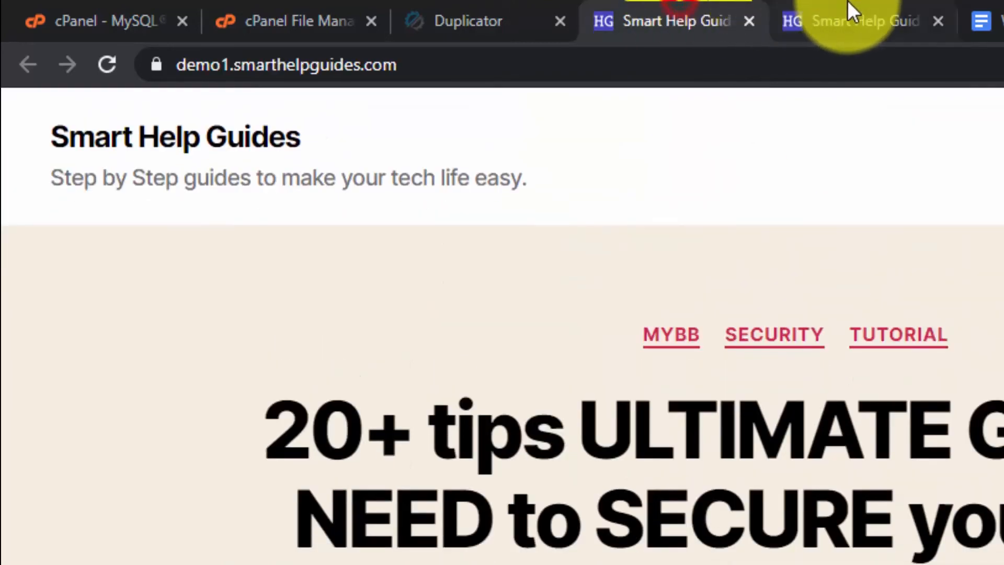
pyautogui.click(849, 2)
pyautogui.click(656, 9)
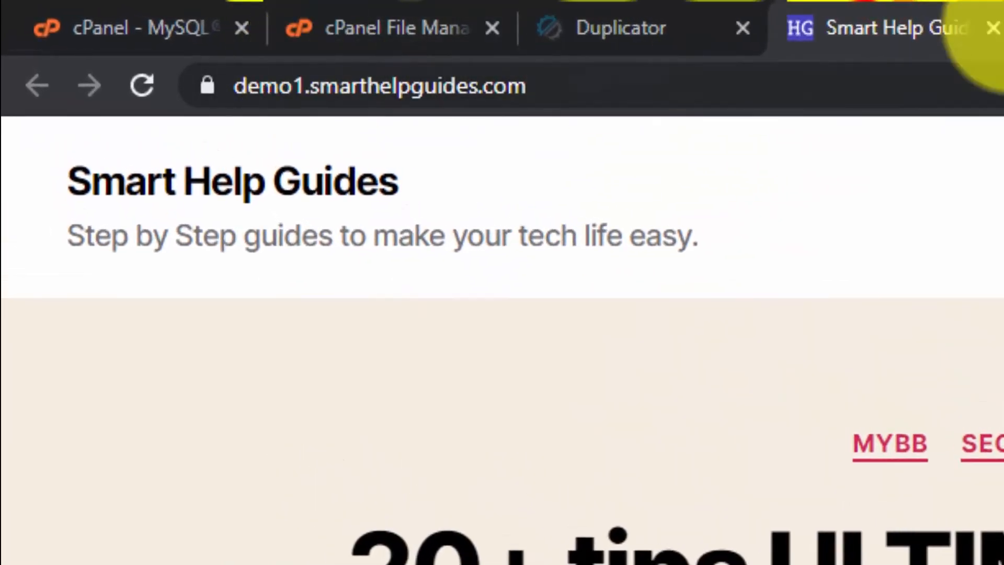
pyautogui.click(1003, 21)
pyautogui.click(870, 8)
# - Return to the Duplicator installer, compare the original and new wp-config.php files, and close the comparison
pyautogui.click(623, 8)
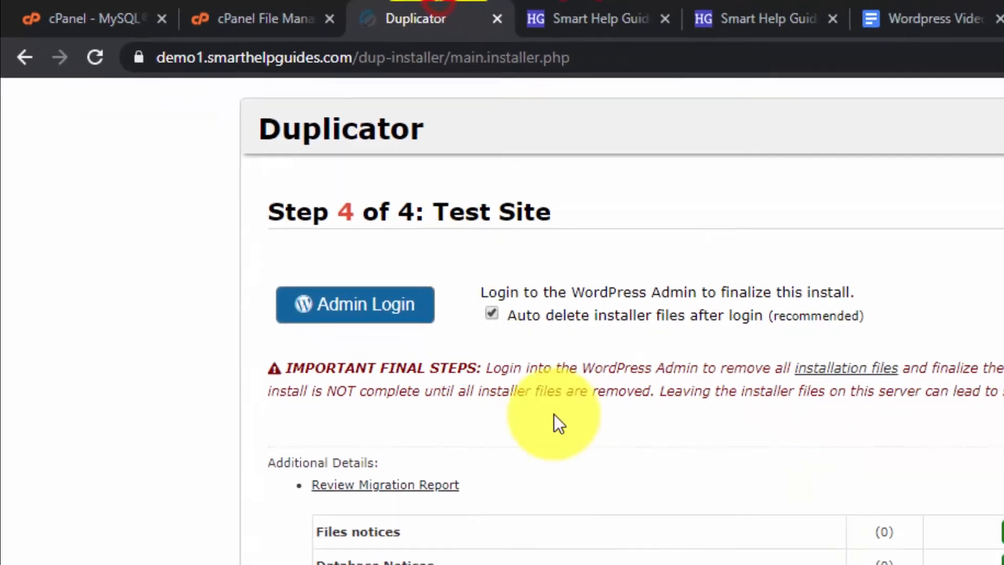
pyautogui.scroll(-5, 612, 476)
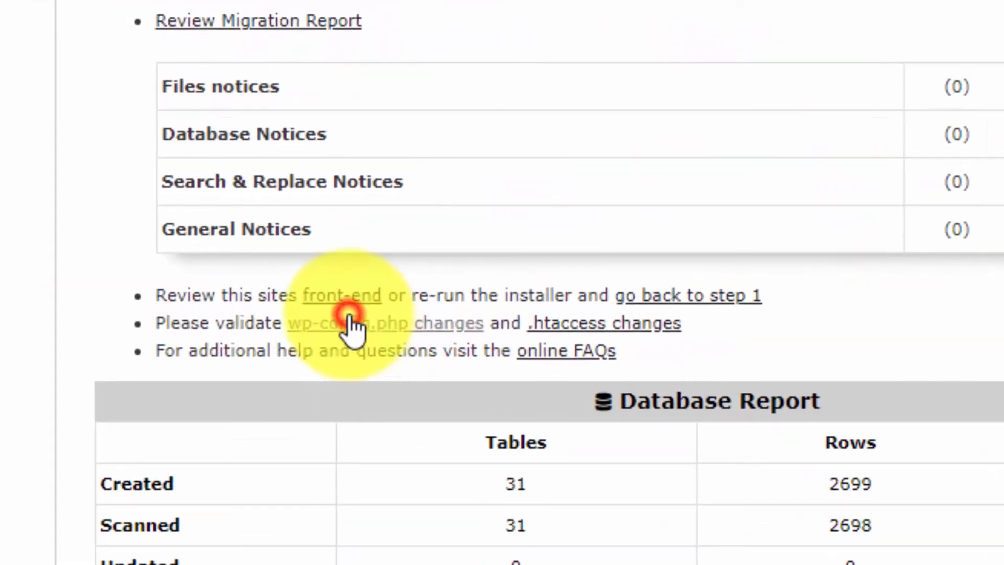
pyautogui.click(349, 320)
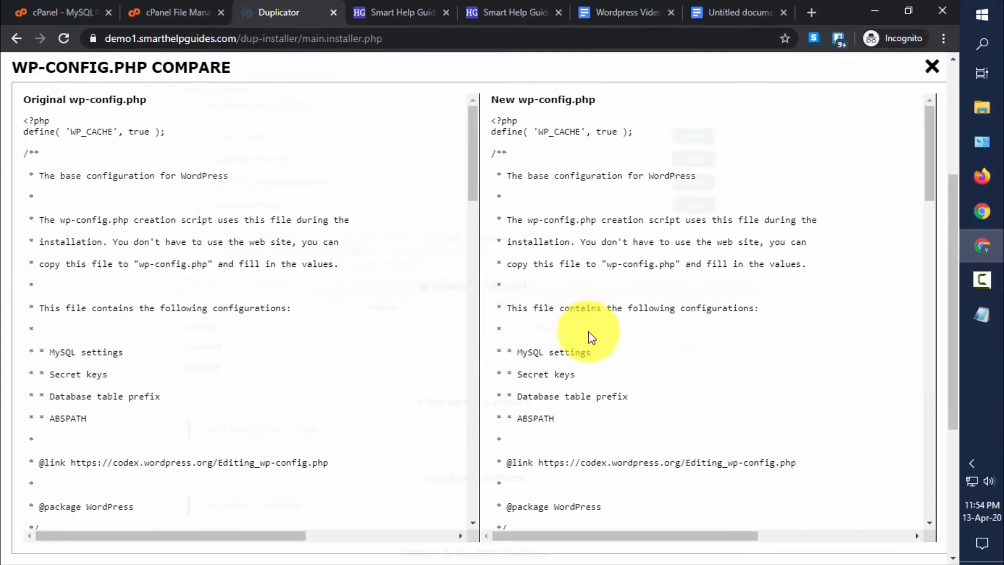
pyautogui.moveTo(491, 99); pyautogui.dragTo(601, 99)
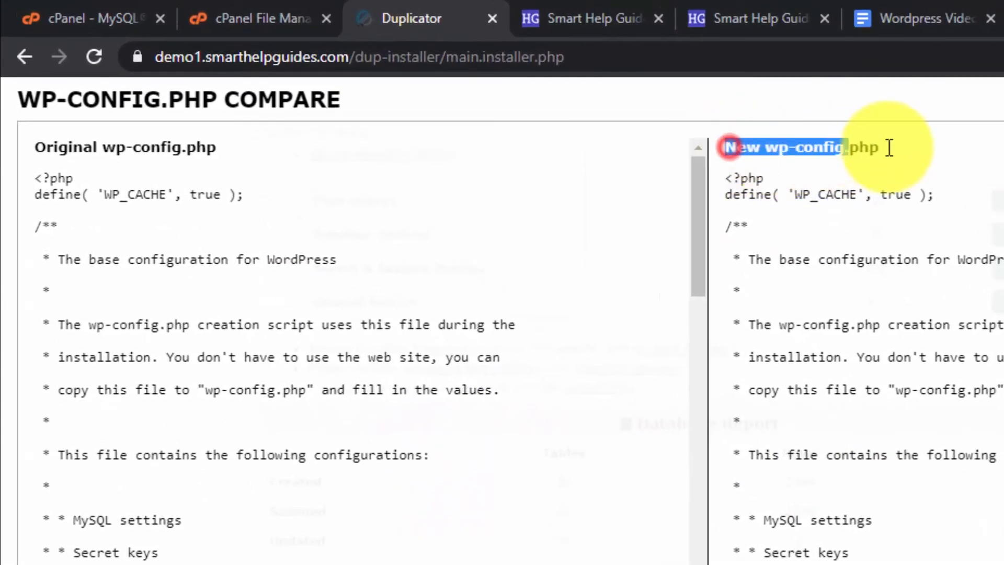
pyautogui.click(823, 168)
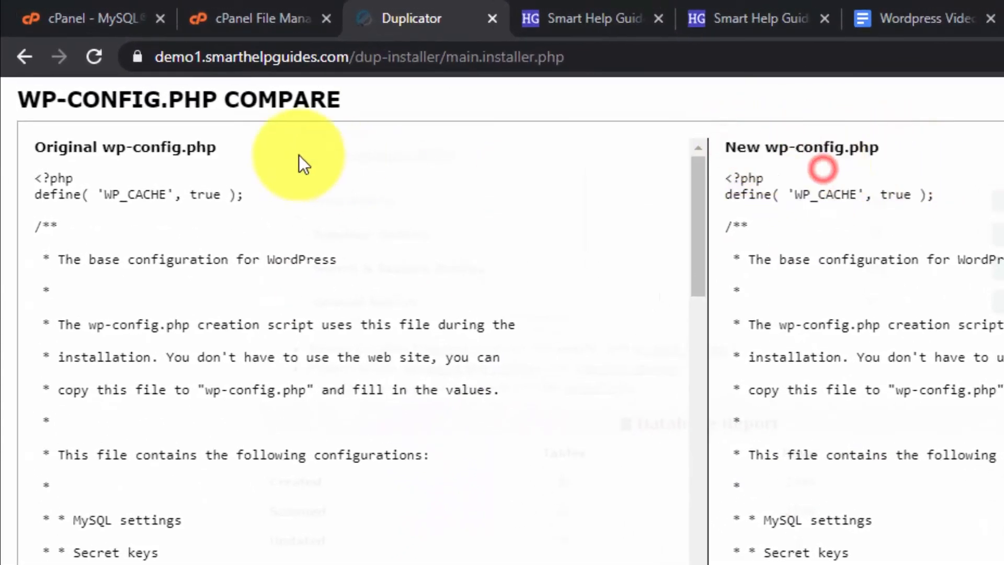
pyautogui.moveTo(230, 152); pyautogui.dragTo(35, 146)
pyautogui.click(350, 291)
pyautogui.scroll(-4, 593, 433)
pyautogui.scroll(-8, 896, 481)
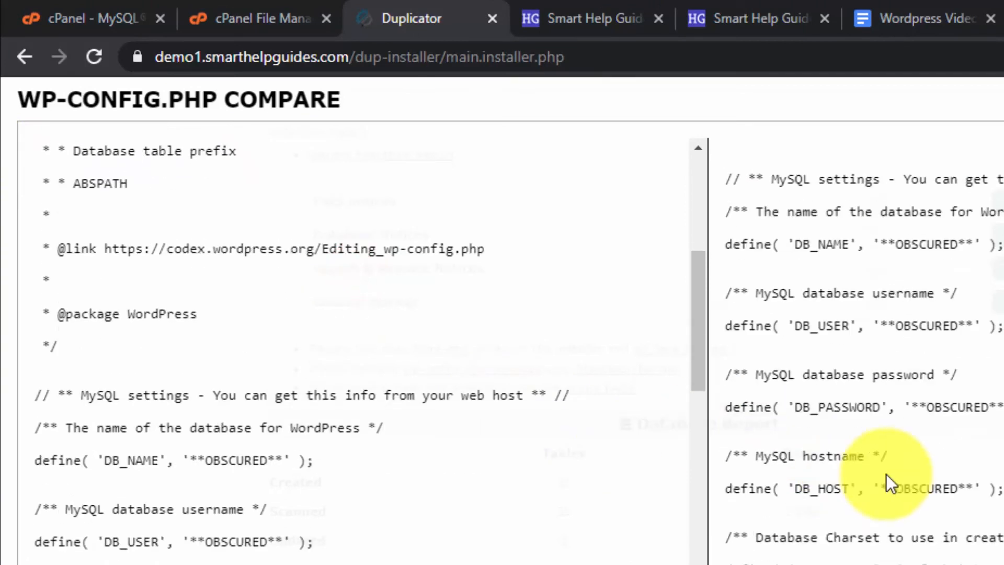
pyautogui.click(999, 100)
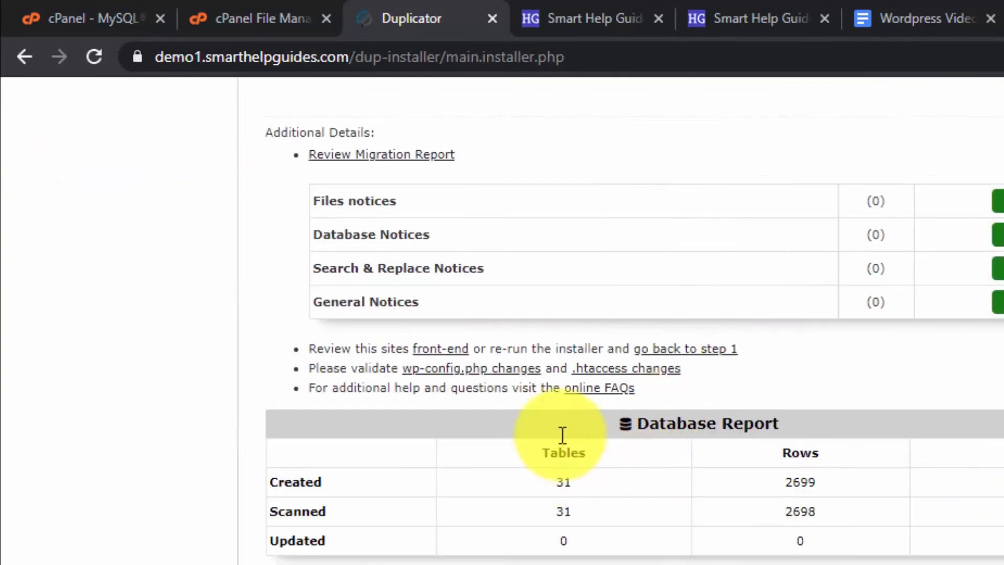
# - Open the .htaccess changes comparison in the Duplicator installer and examine the original file against the new one
pyautogui.click(633, 369)
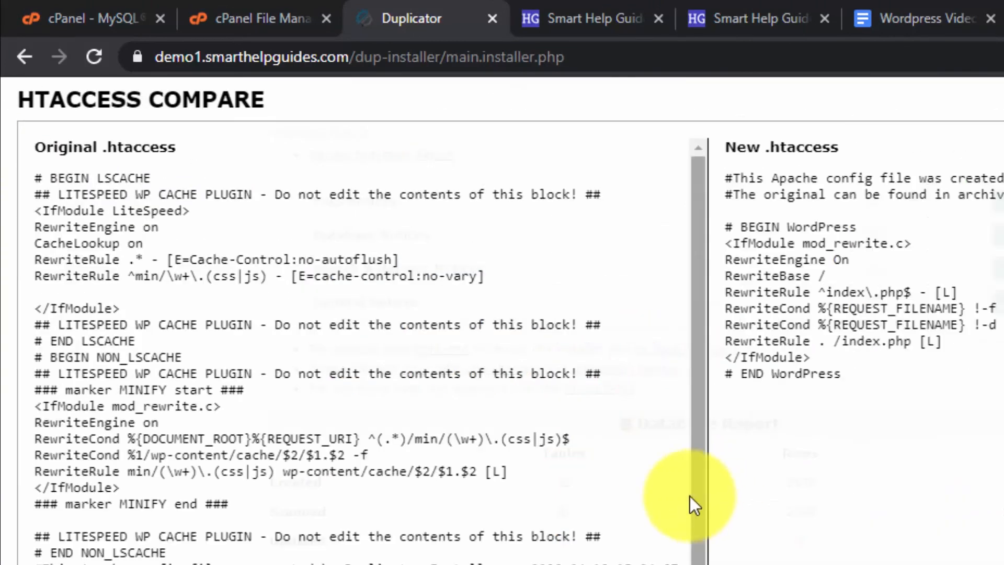
pyautogui.click(523, 456)
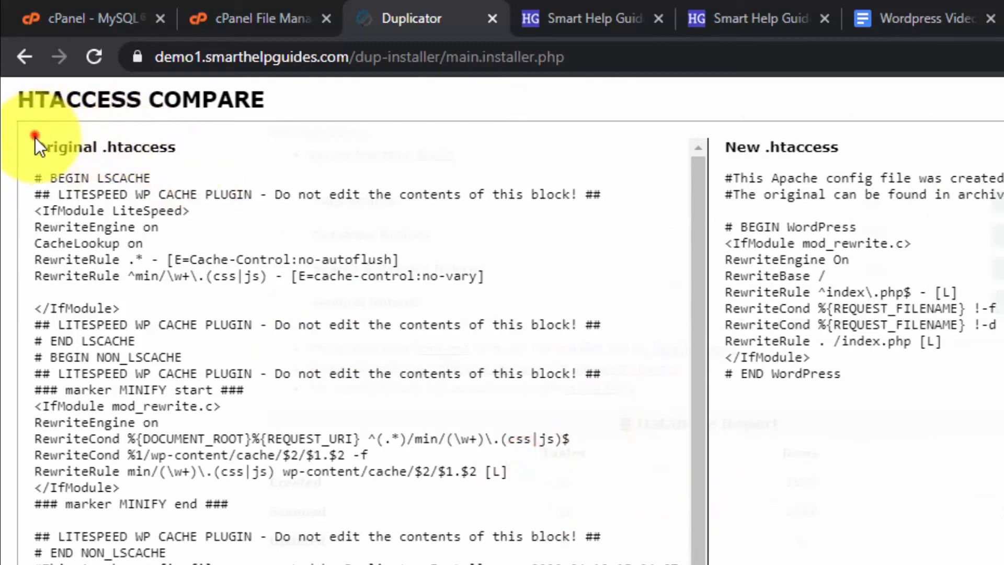
pyautogui.moveTo(35, 137); pyautogui.dragTo(883, 150)
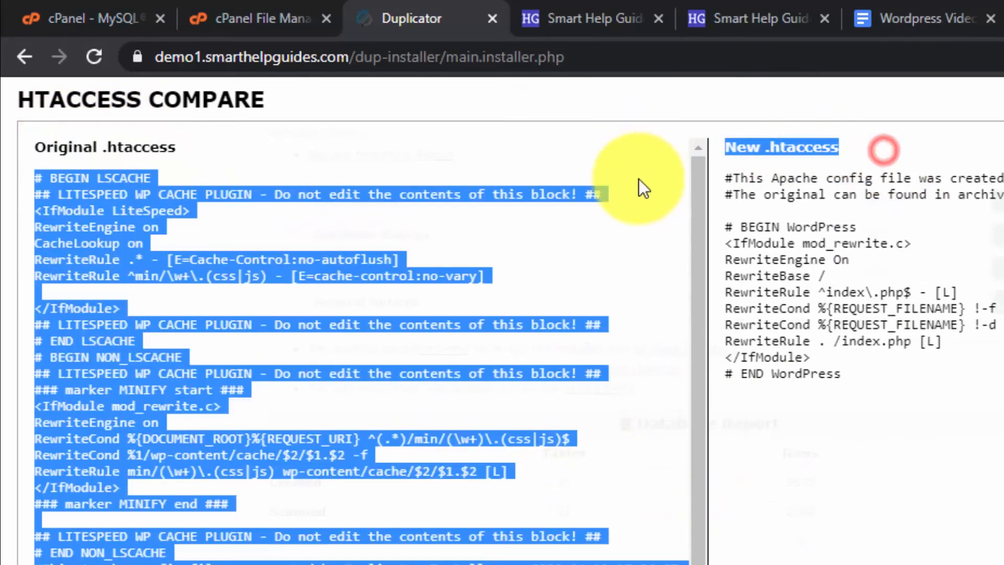
pyautogui.click(885, 464)
pyautogui.scroll(-2, 314, 531)
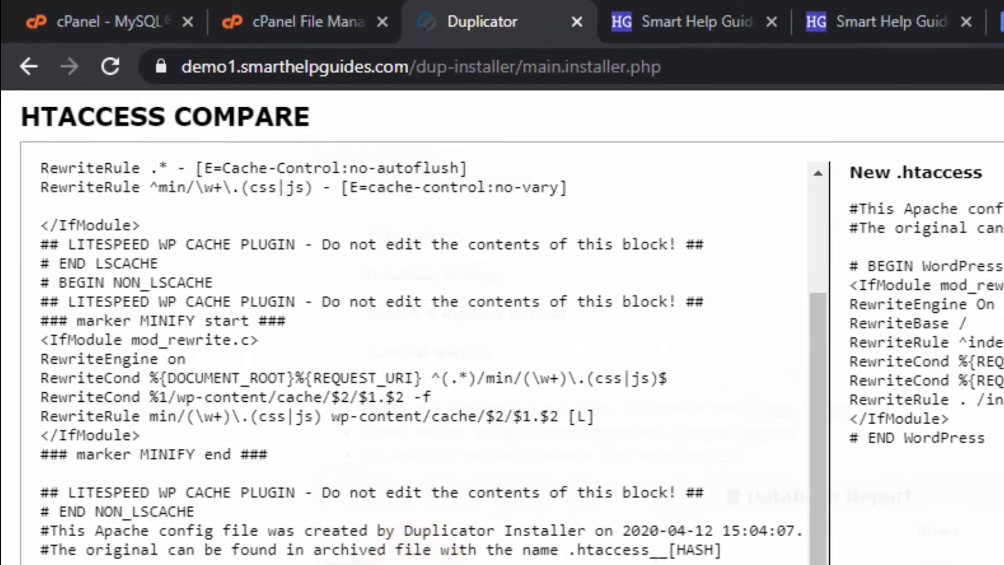
# - Select the whole content of the original .htaccess in the comparison and copy it
pyautogui.moveTo(366, 562); pyautogui.dragTo(347, 362)
pyautogui.click(526, 444)
pyautogui.moveTo(256, 554); pyautogui.dragTo(107, 206)
pyautogui.click(121, 253)
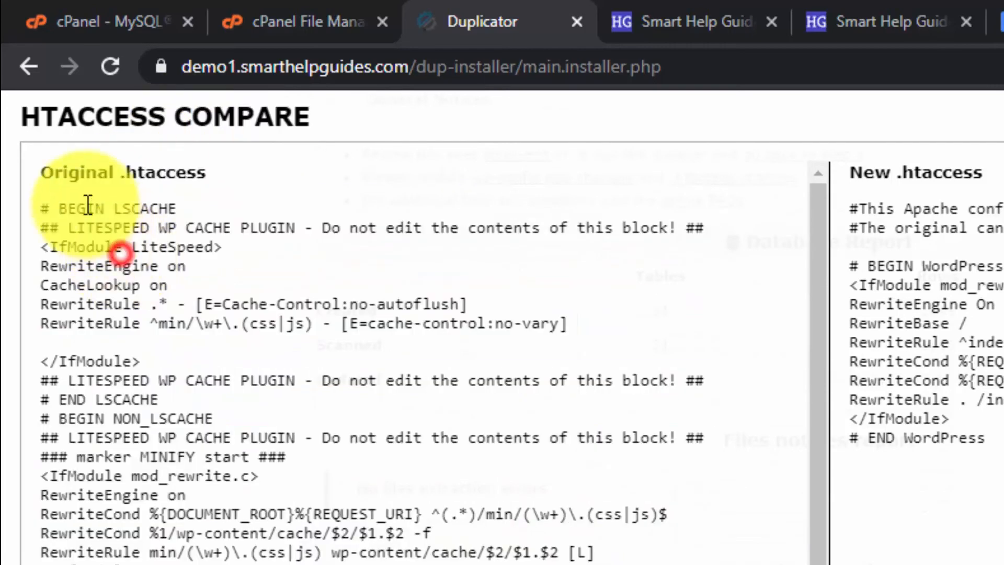
pyautogui.moveTo(42, 169); pyautogui.dragTo(522, 563)
pyautogui.click(523, 563)
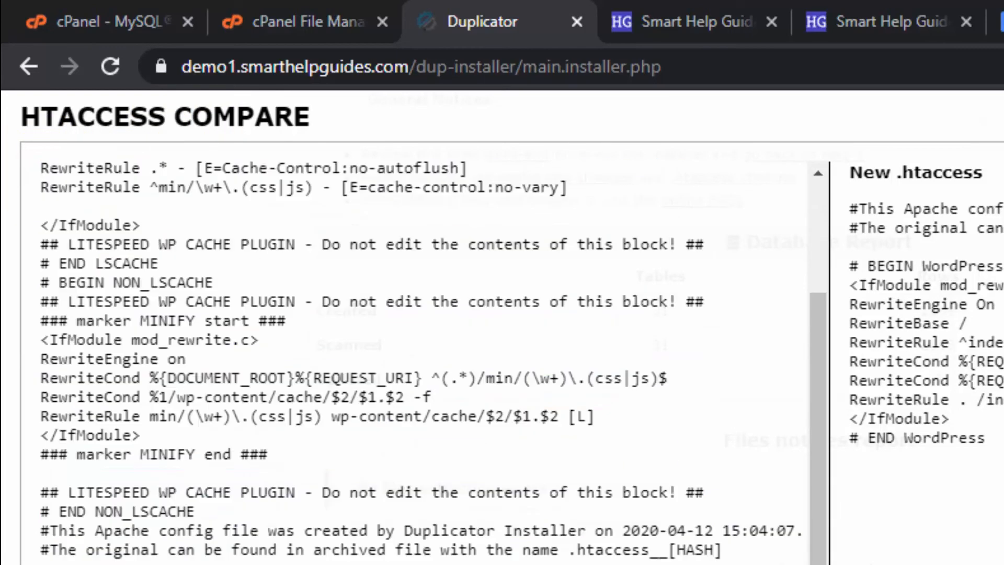
pyautogui.hotkey('ctrl', 'a')
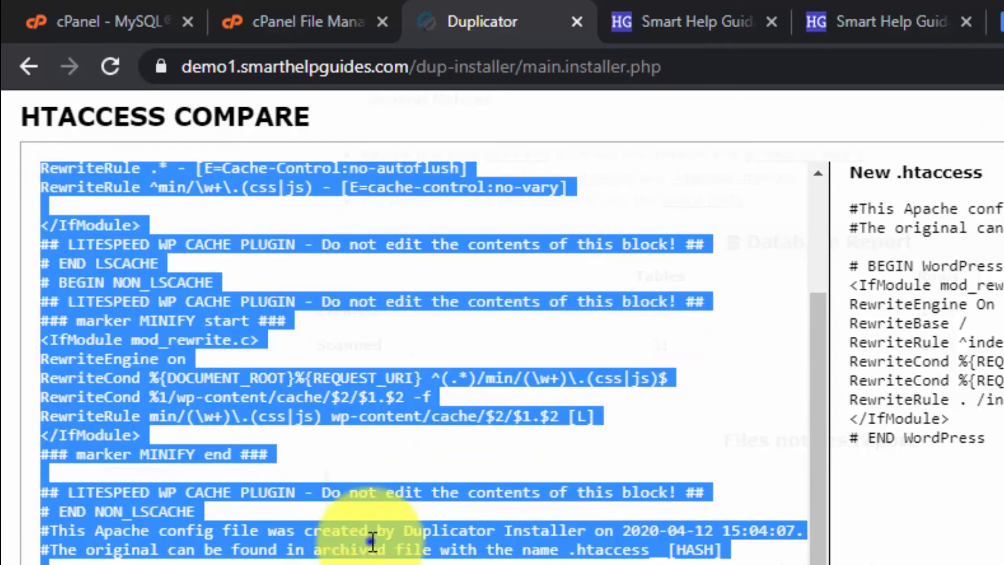
pyautogui.hotkey('ctrl', 'c')
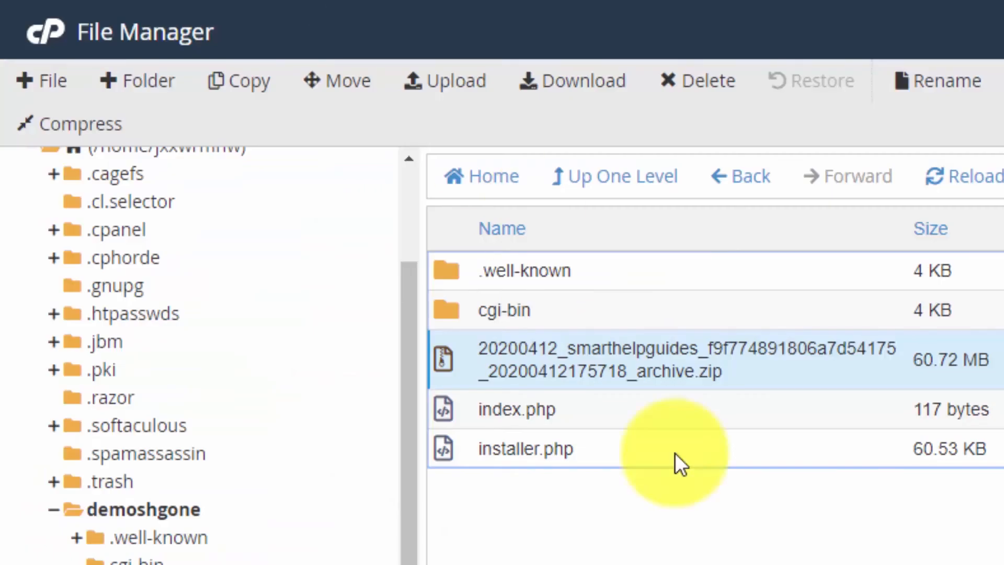
# - Reload the demoshgone folder in the cPanel File Manager and open its .htaccess file for editing
pyautogui.click(703, 528)
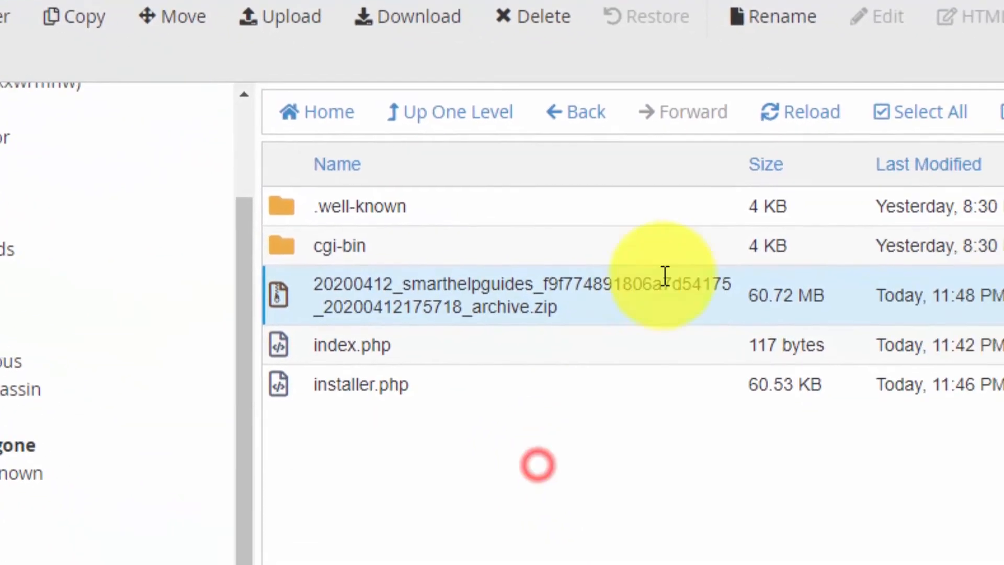
pyautogui.click(965, 176)
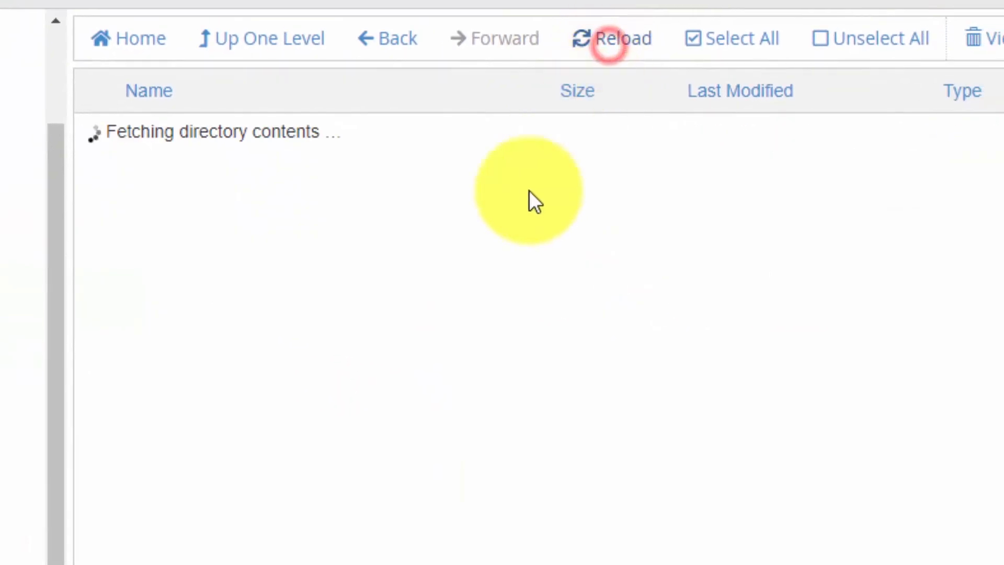
pyautogui.scroll(-5, 488, 310)
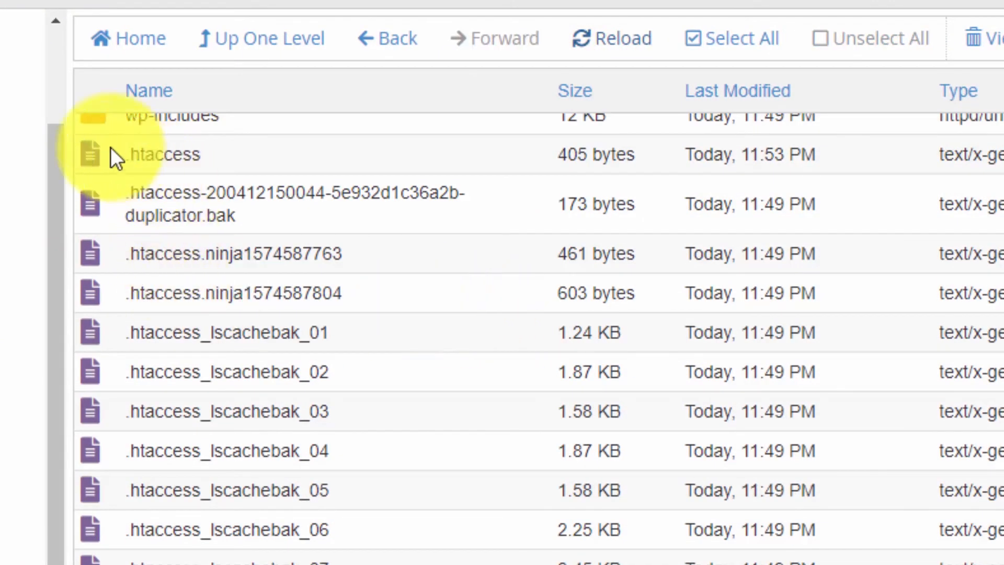
pyautogui.click(99, 154)
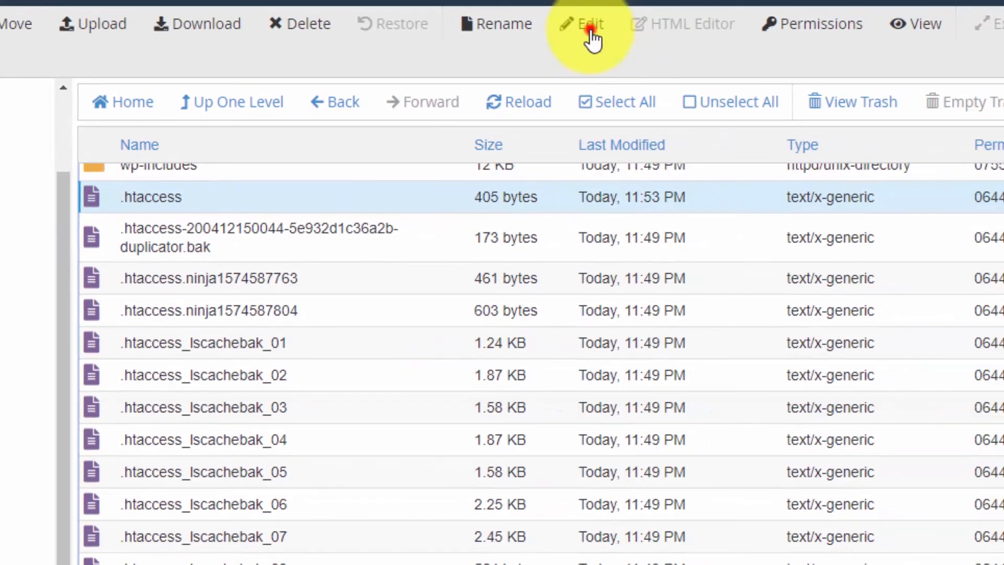
pyautogui.click(590, 24)
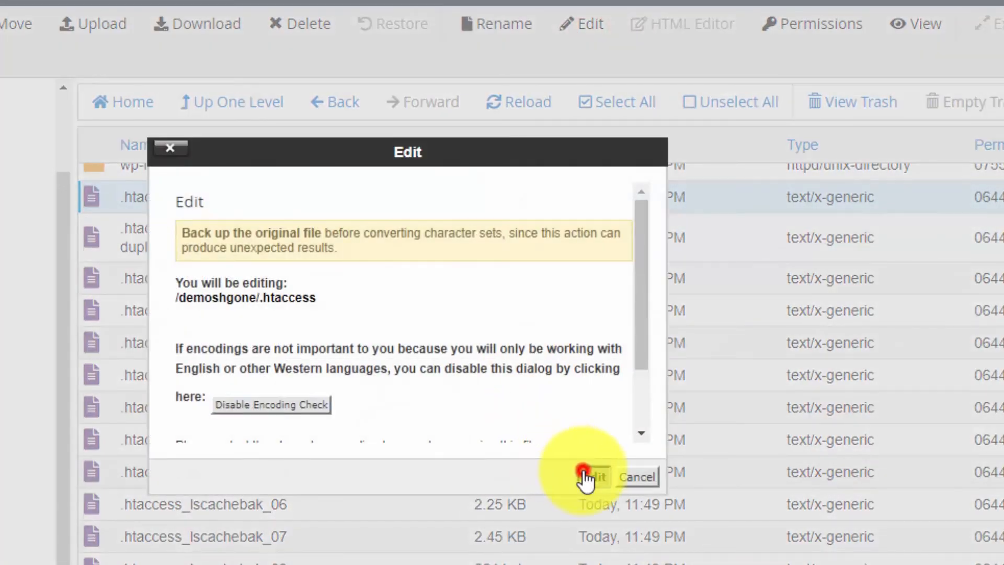
pyautogui.click(585, 474)
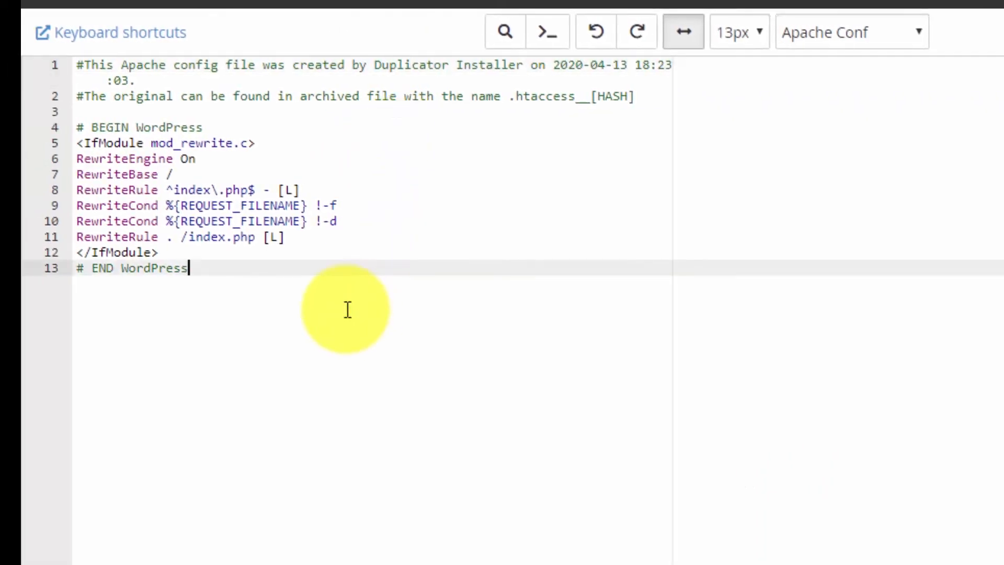
# - Replace the entire text of the demoshgone .htaccess file in the editor with the copied original rules, and look it over
pyautogui.hotkey('ctrl', 'a')
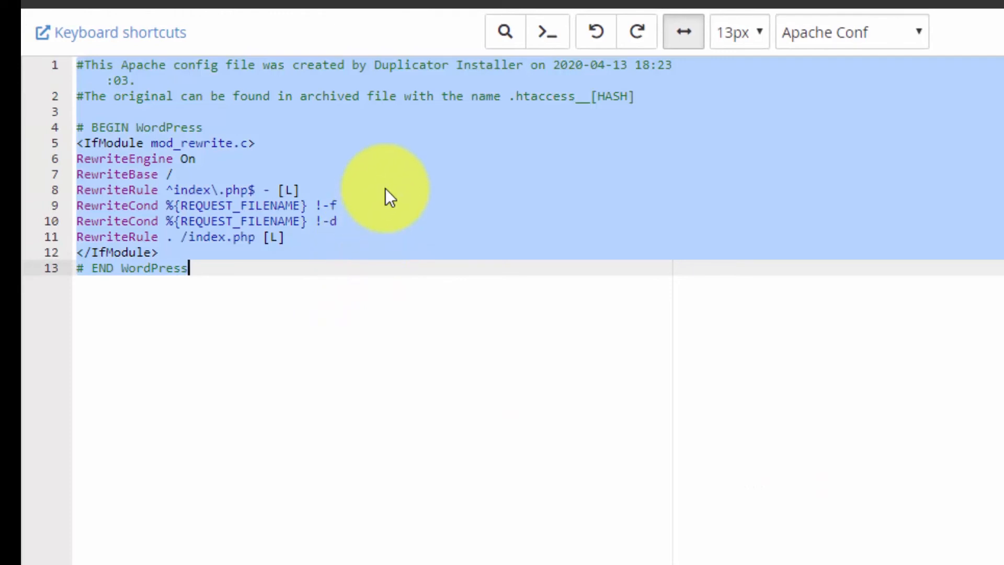
pyautogui.hotkey('ctrl', 'v')
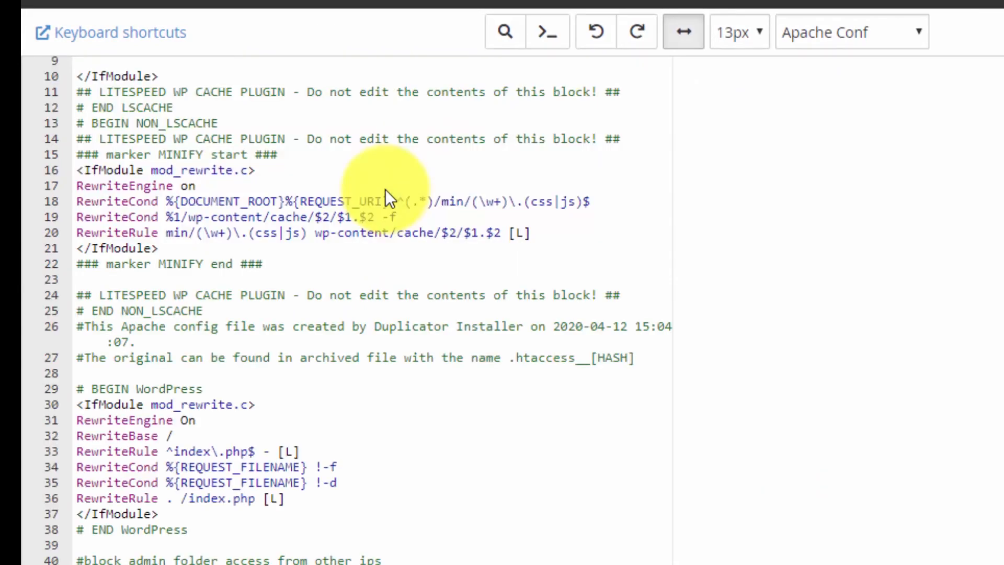
pyautogui.click(403, 310)
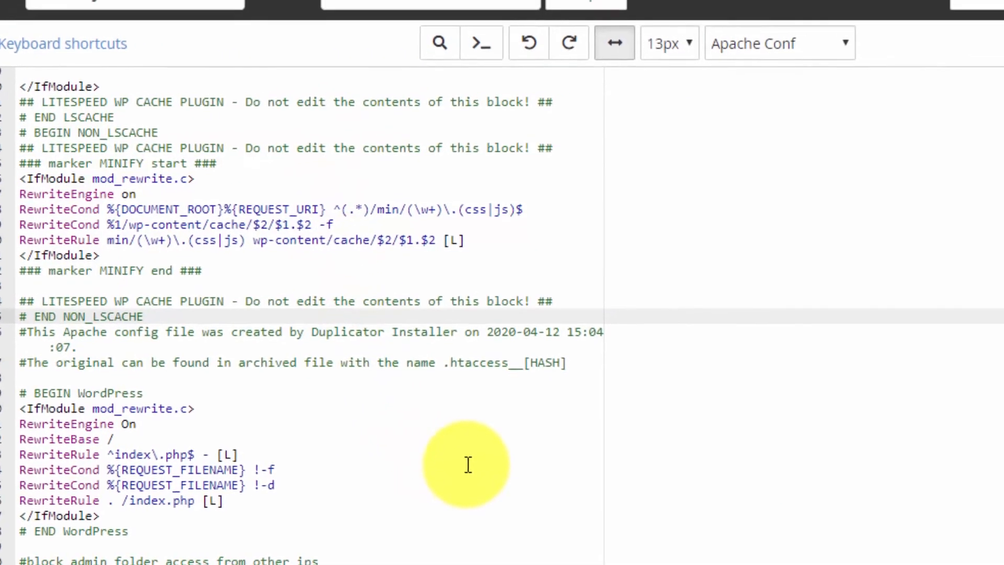
pyautogui.scroll(1, 538, 464)
pyautogui.scroll(1, 291, 474)
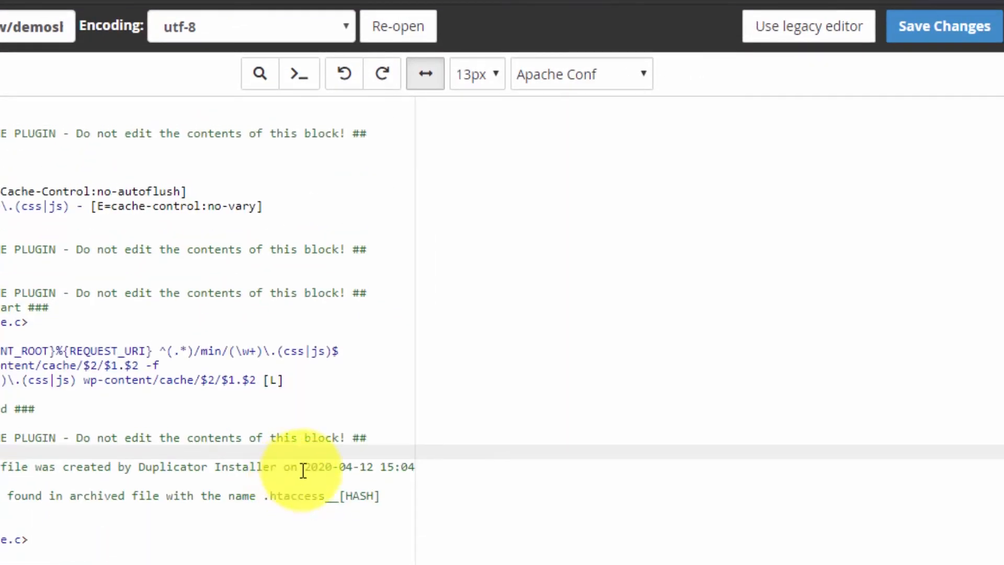
pyautogui.scroll(-2, 302, 470)
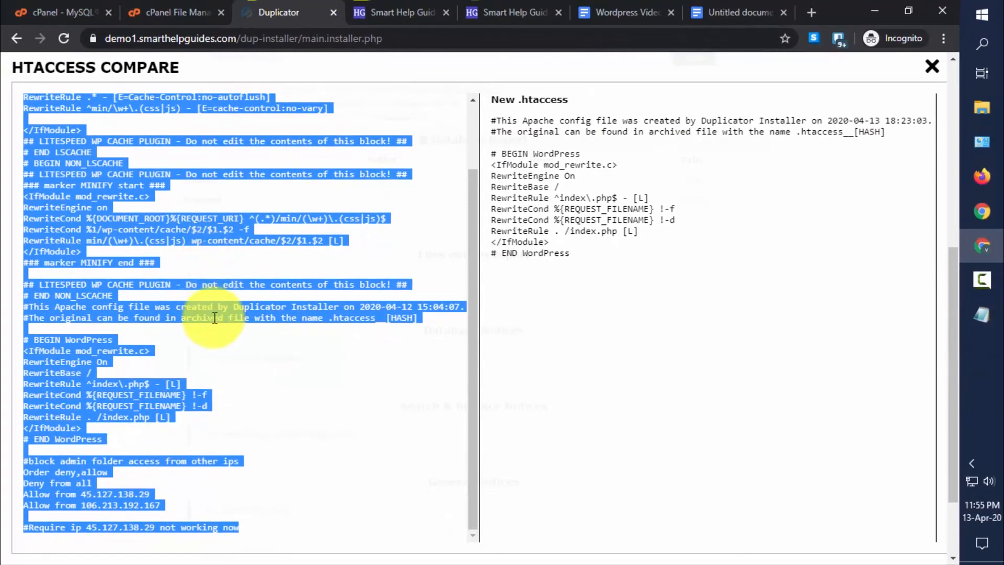
# - Copy the selected original .htaccess text again in the Duplicator installer and close the comparison
pyautogui.rightClick(215, 312)
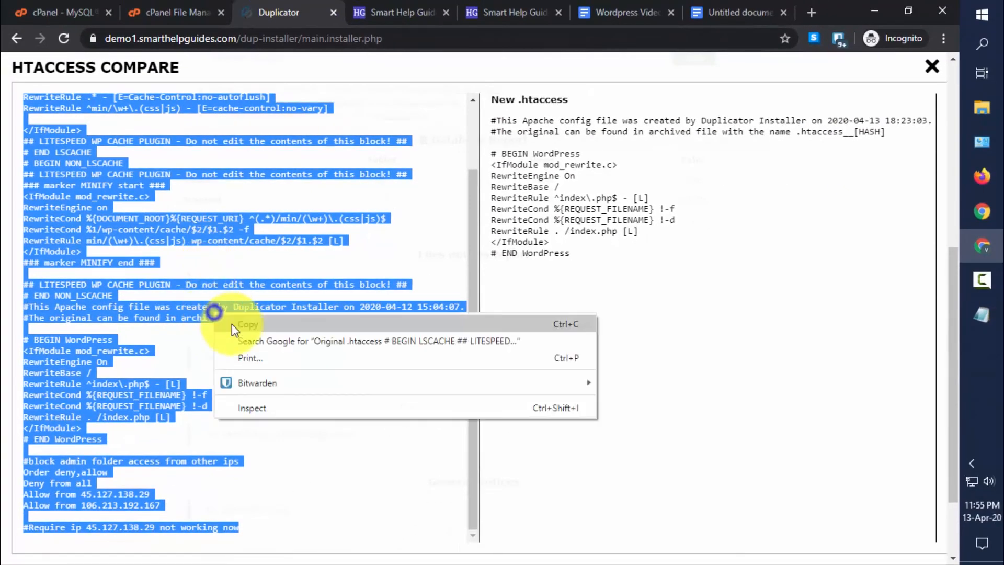
pyautogui.click(232, 325)
pyautogui.click(932, 65)
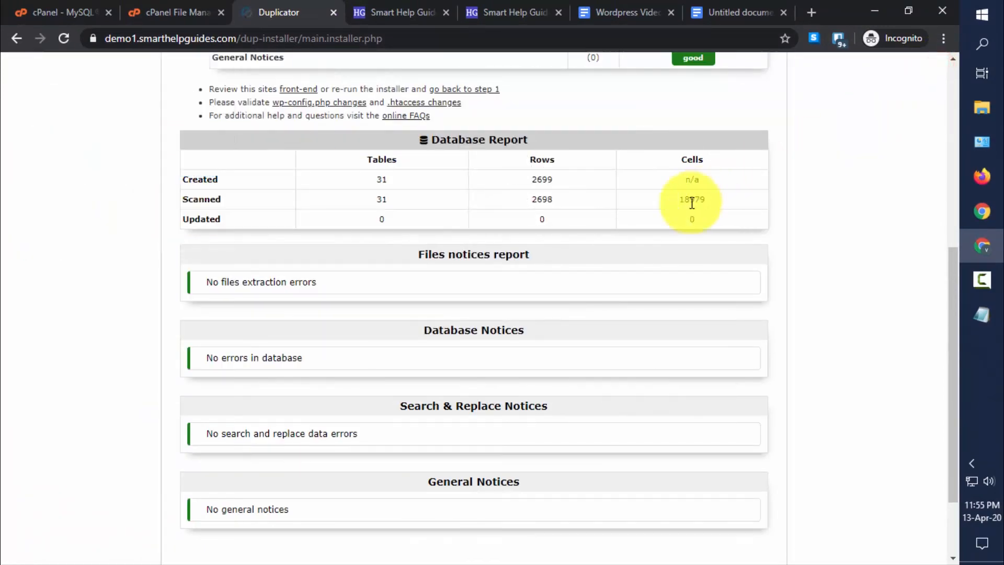
pyautogui.scroll(-2, 249, 301)
pyautogui.scroll(10, 251, 240)
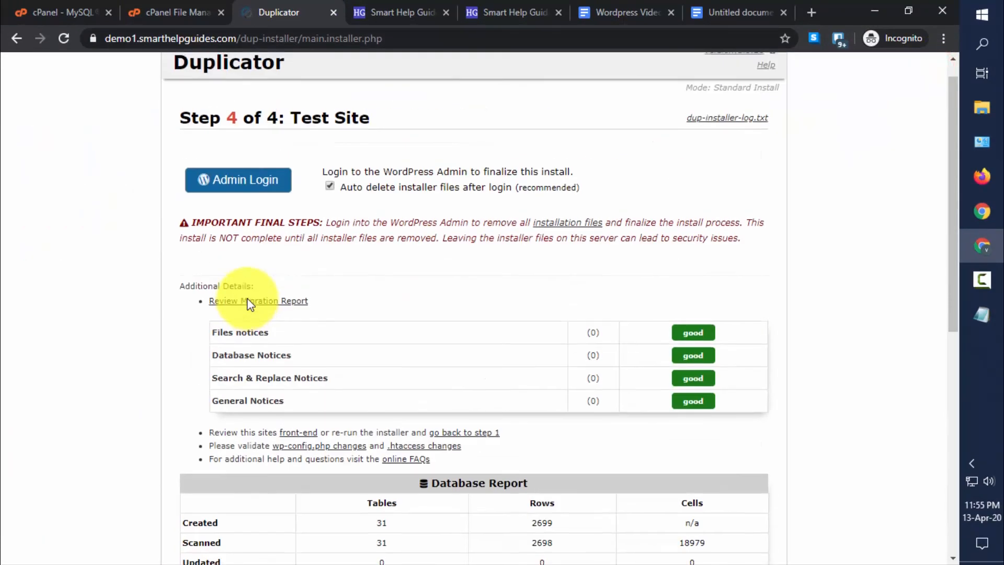
# - Open the admin login from the installer's Test Site step, pass the robot check and log in with Remember Me enabled
pyautogui.click(267, 207)
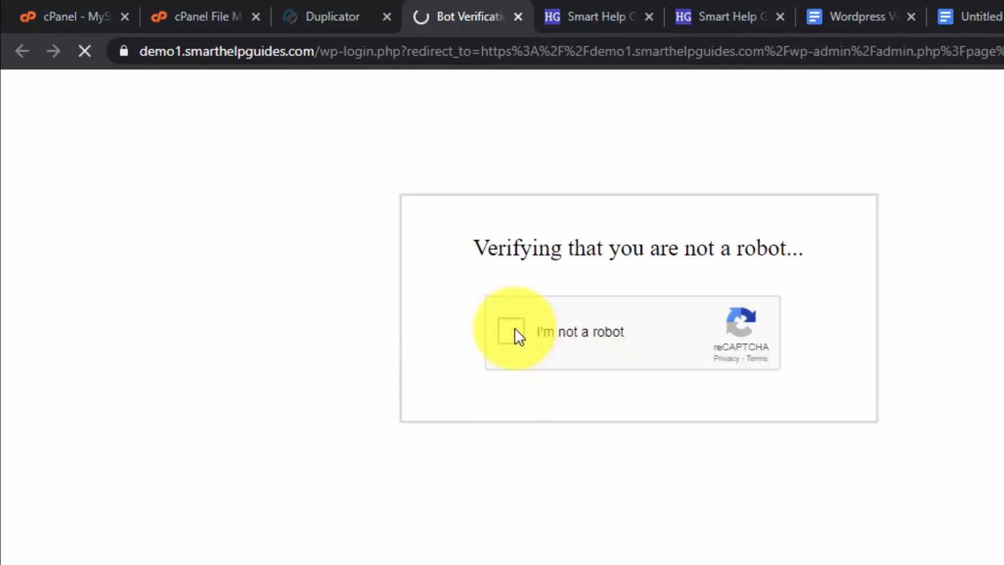
pyautogui.click(513, 327)
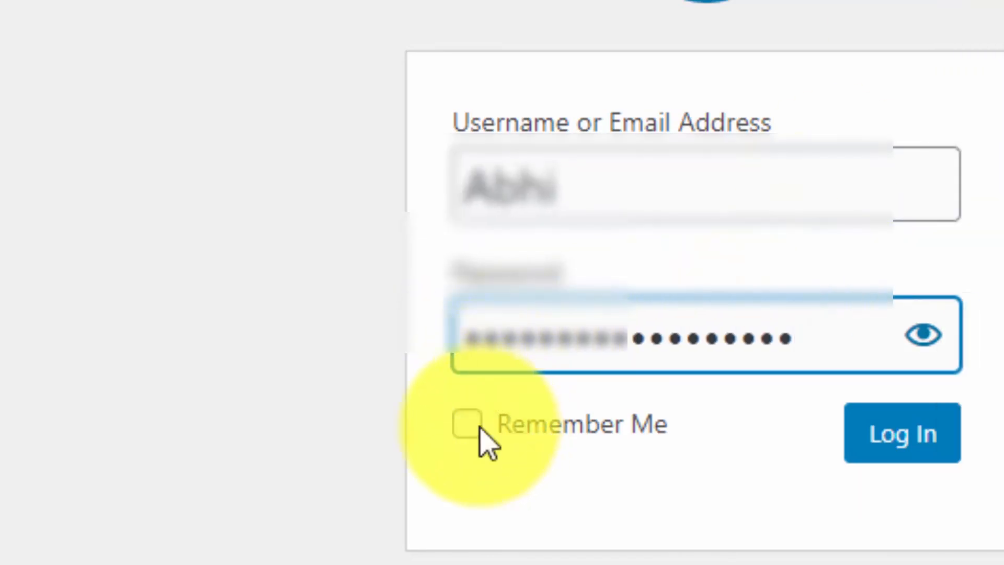
pyautogui.click(469, 426)
pyautogui.click(900, 433)
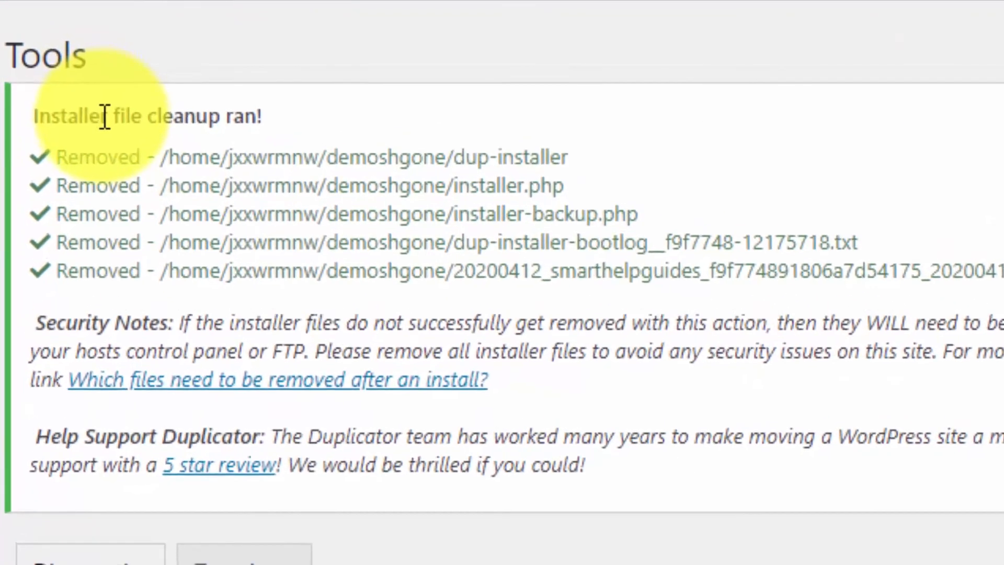
# - Review the installer file cleanup notice on the Duplicator Tools page and briefly expand the Stored Data section
pyautogui.moveTo(79, 91); pyautogui.dragTo(212, 87)
pyautogui.click(357, 137)
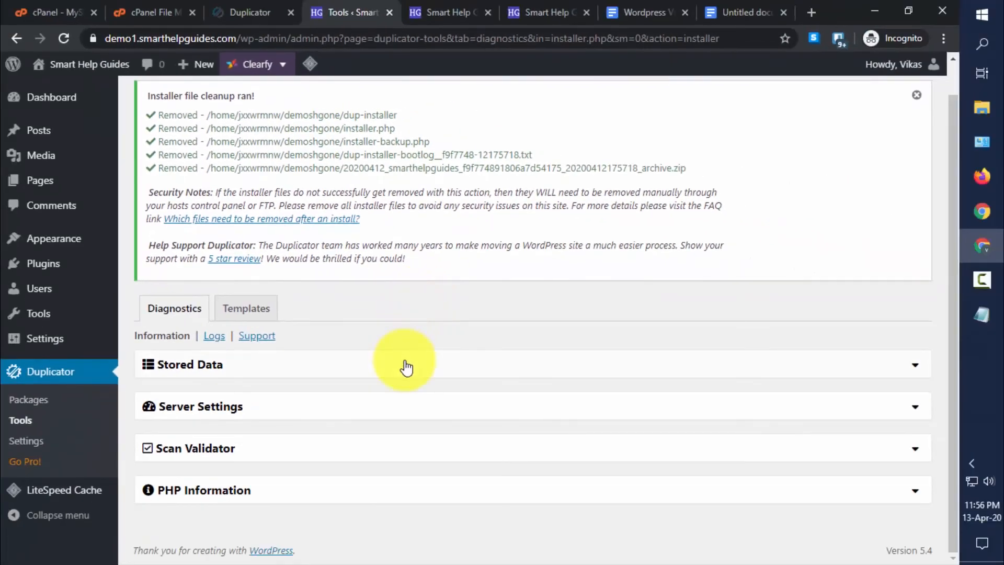
pyautogui.click(405, 366)
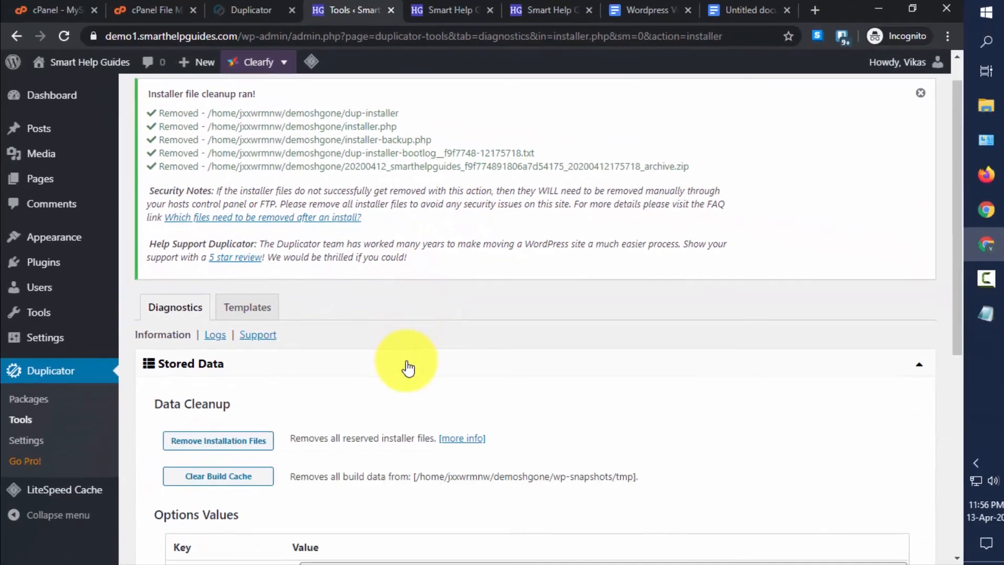
pyautogui.click(406, 366)
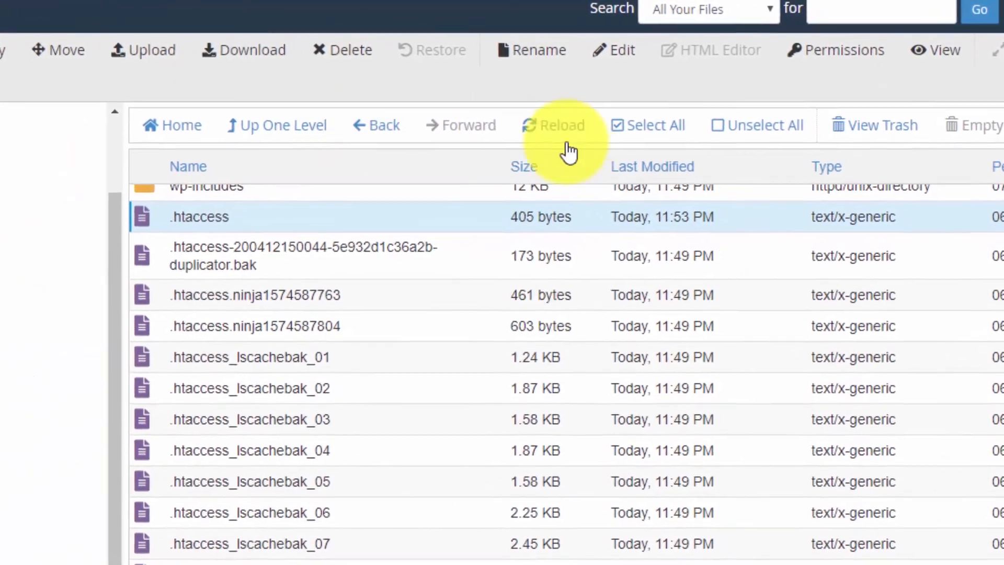
# - Reload the demoshgone folder in the cPanel File Manager and check whether any installer or archive files remain
pyautogui.click(554, 130)
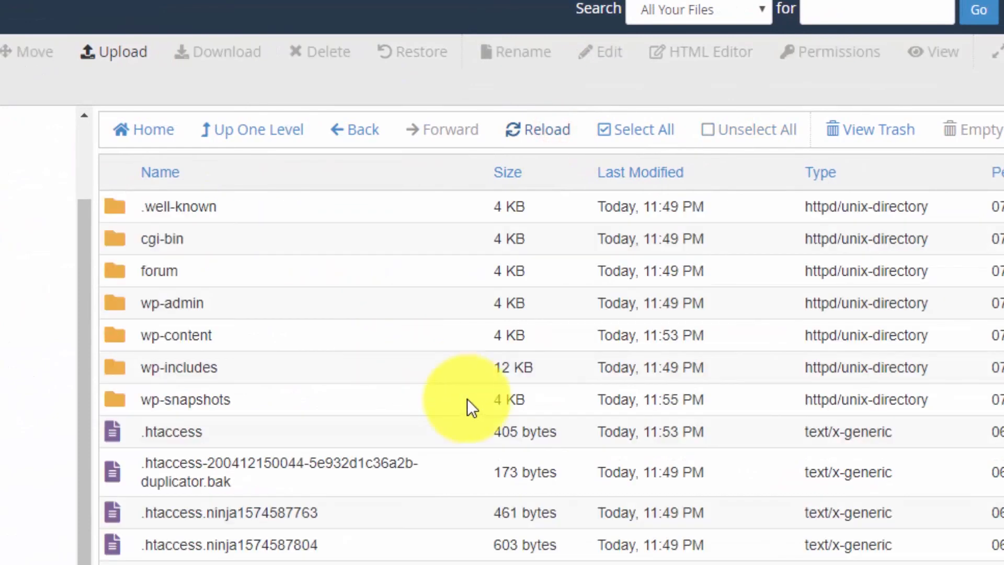
pyautogui.scroll(-10, 469, 401)
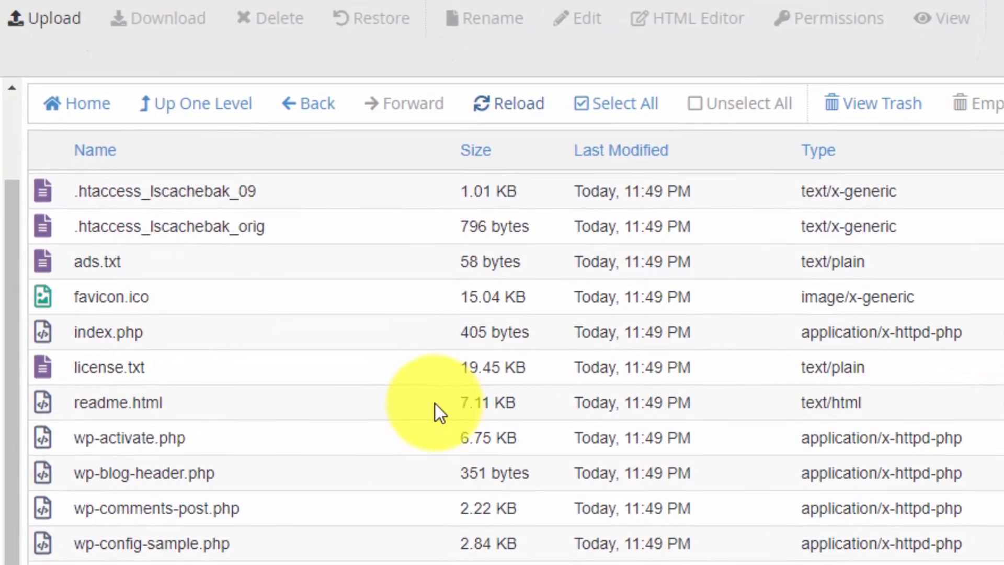
pyautogui.scroll(-3, 435, 403)
pyautogui.scroll(5, 435, 404)
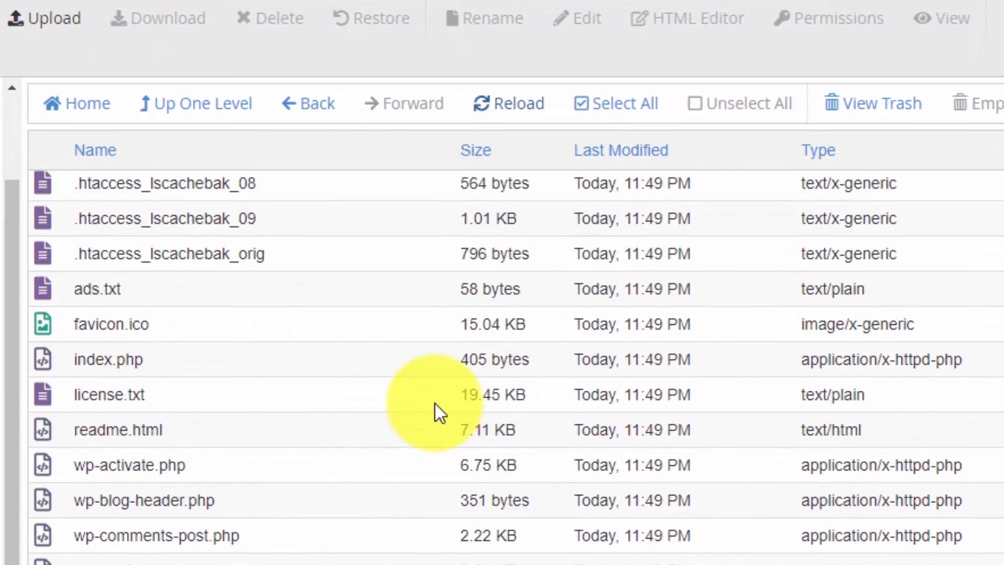
pyautogui.scroll(10, 435, 404)
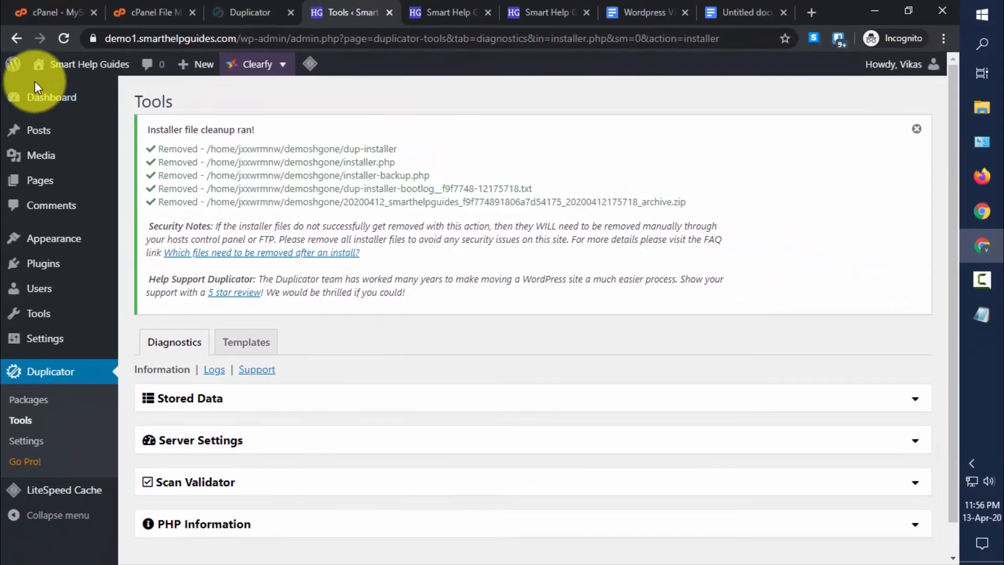
# - Open the migrated site's WordPress dashboard and look through its overview widgets
pyautogui.click(46, 103)
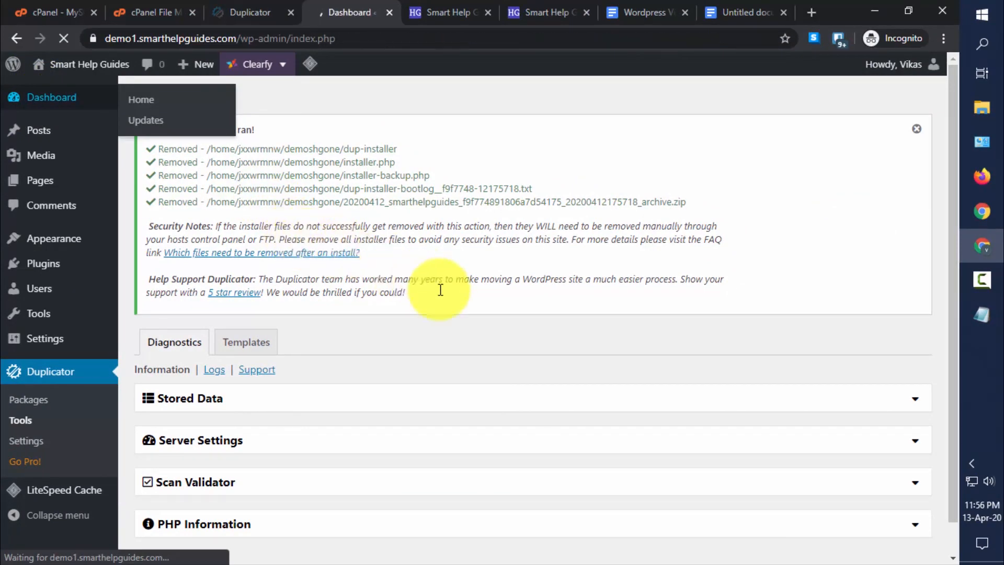
pyautogui.scroll(-5, 442, 301)
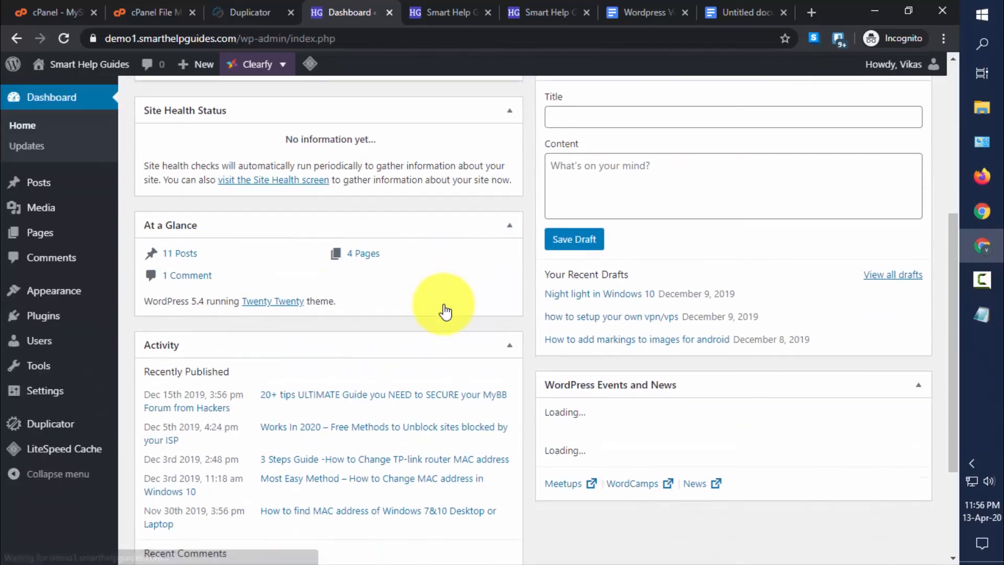
pyautogui.scroll(4, 443, 304)
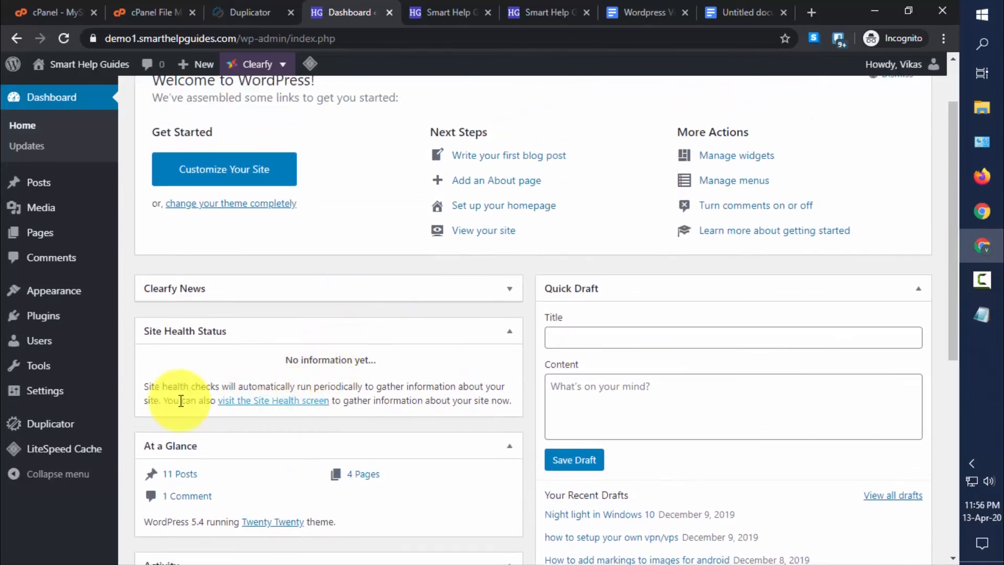
# - Open the Site Health screen, read the recommendation about inactive plugins, and request the site's Info details
pyautogui.moveTo(47, 391)
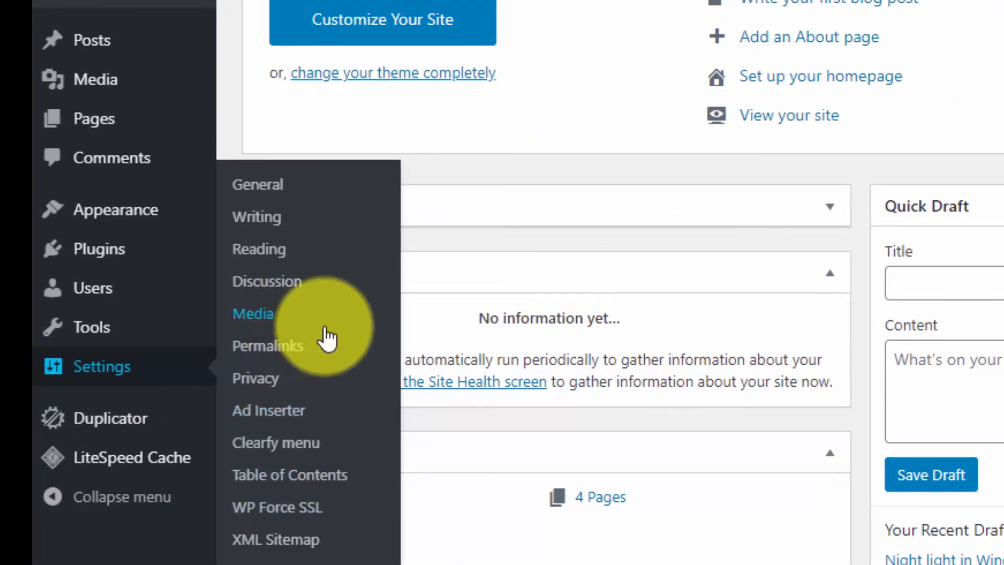
pyautogui.click(488, 381)
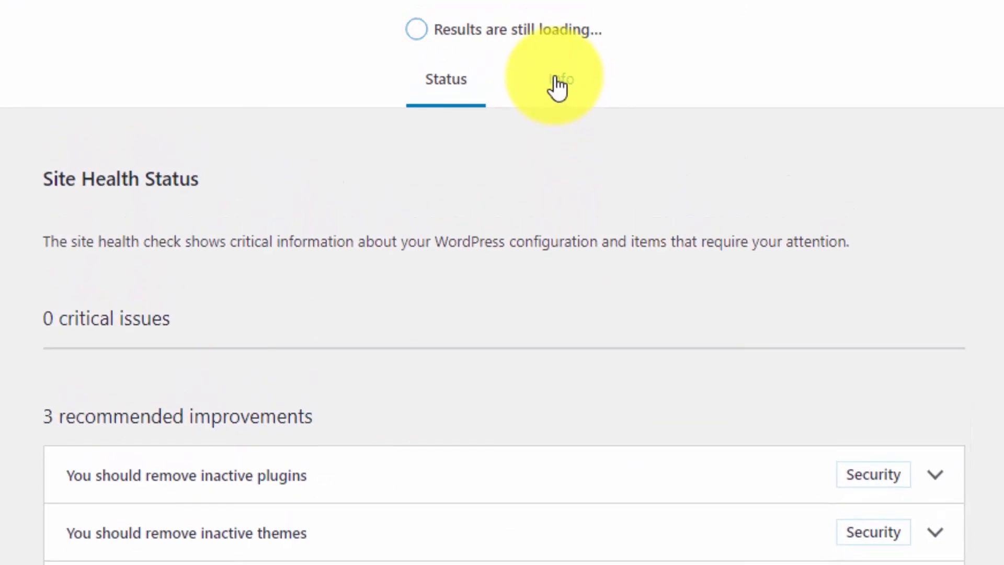
pyautogui.click(609, 492)
pyautogui.scroll(-5, 575, 419)
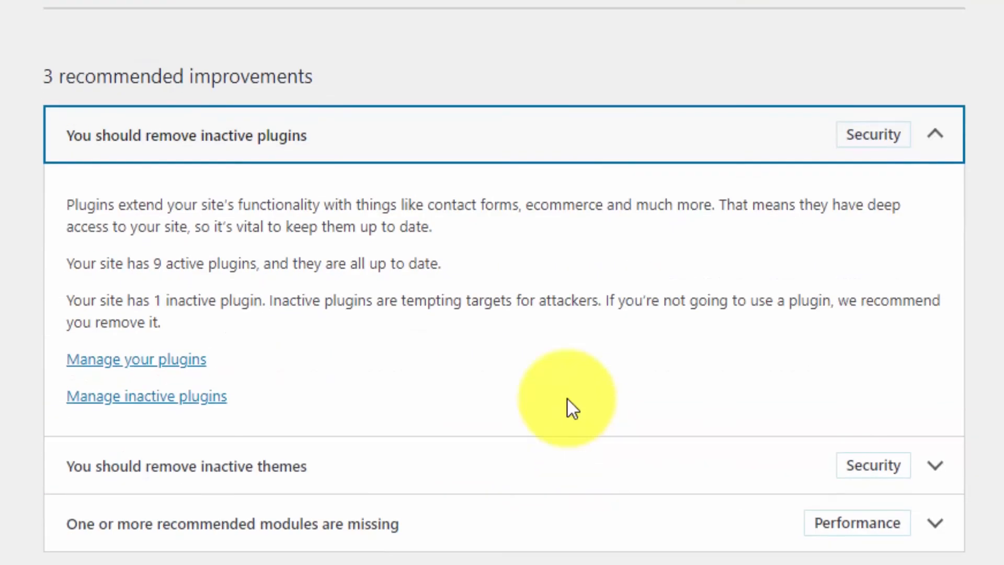
pyautogui.click(607, 159)
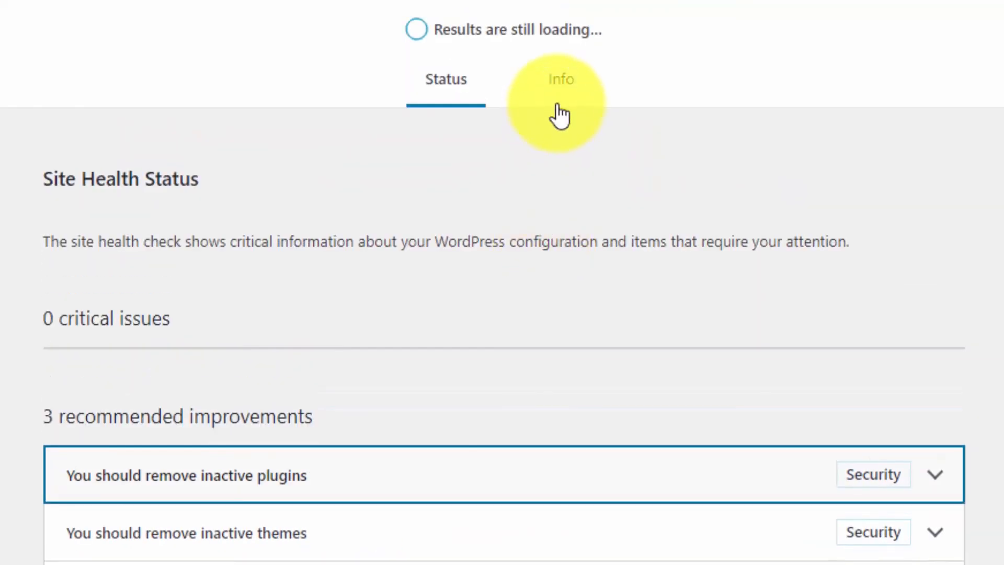
pyautogui.click(559, 112)
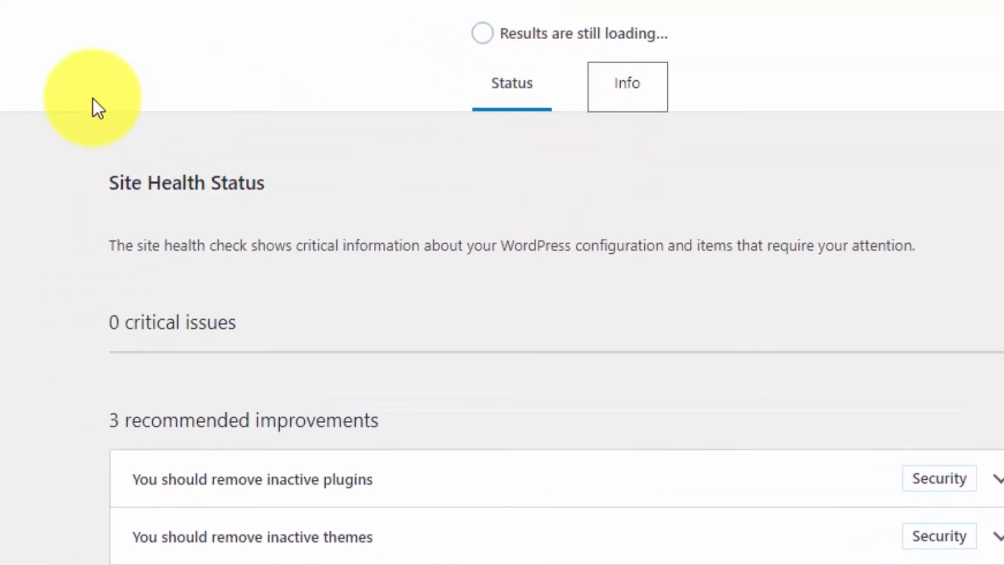